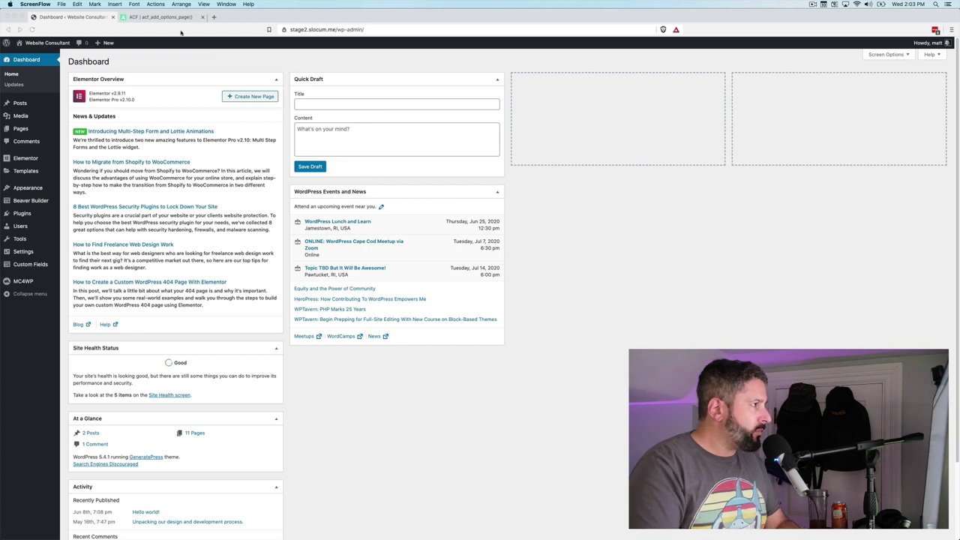
# Copy the default options page code example for functions.php from the acf_add_options_page() documentation.
pyautogui.click(160, 17)
pyautogui.scroll(5, 281, 174)
pyautogui.scroll(-4, 284, 180)
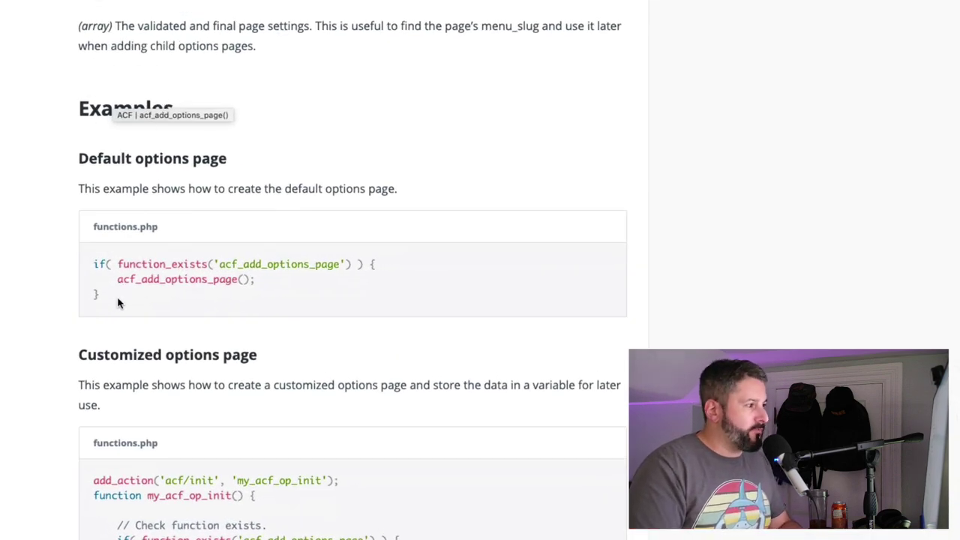
pyautogui.moveTo(118, 301); pyautogui.dragTo(93, 264)
pyautogui.hotkey('ctrl', 'c')
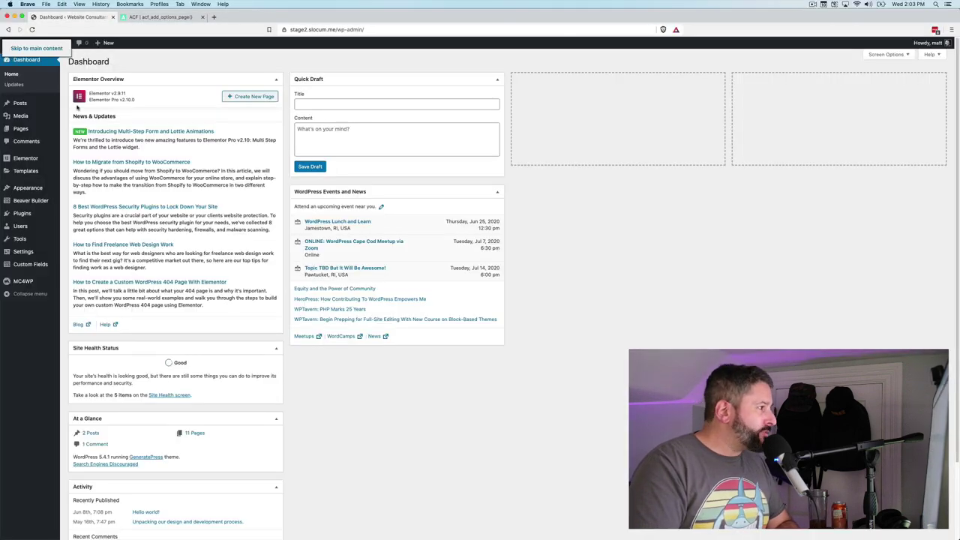
# Paste the copied code at the end of the GeneratePress theme's functions.php, on line 100 in the Theme Editor.
pyautogui.moveTo(43, 190)
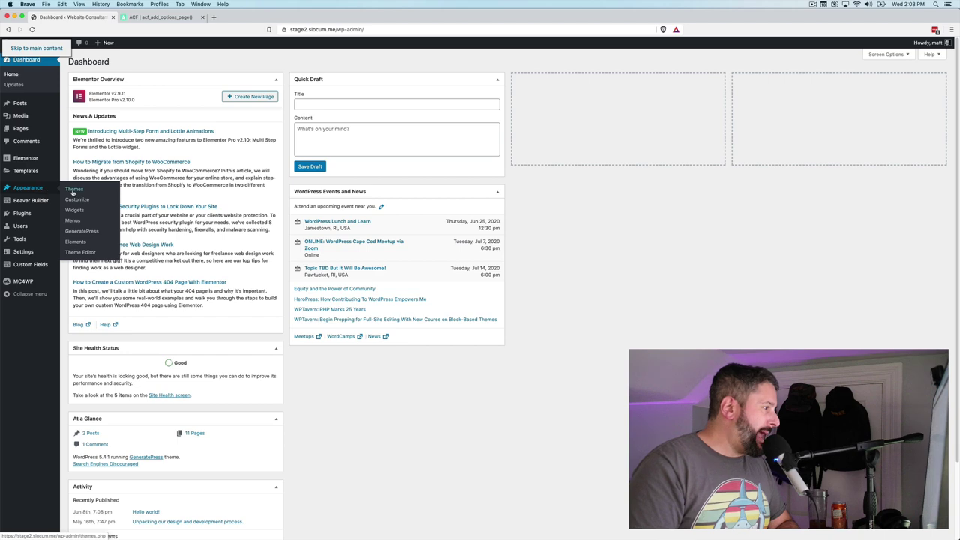
pyautogui.click(87, 253)
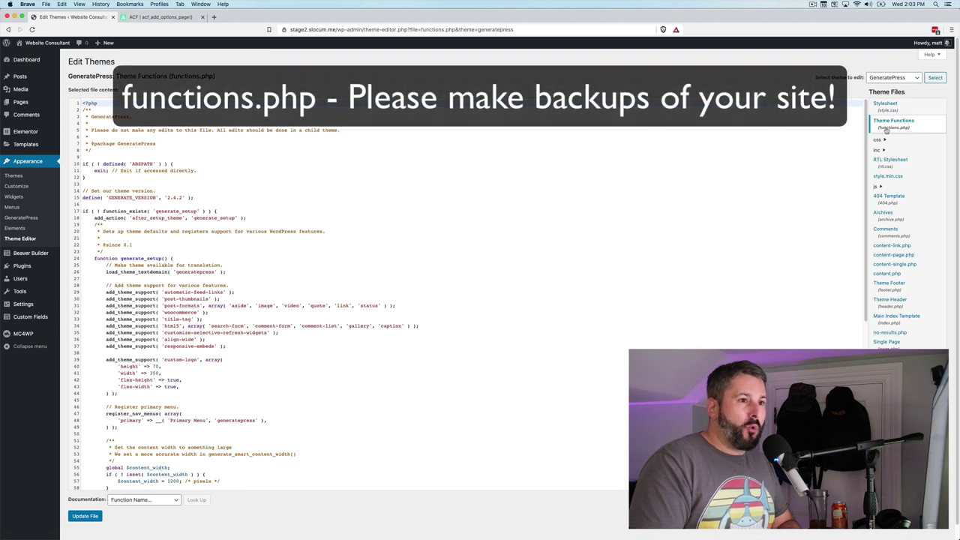
pyautogui.scroll(-10, 789, 194)
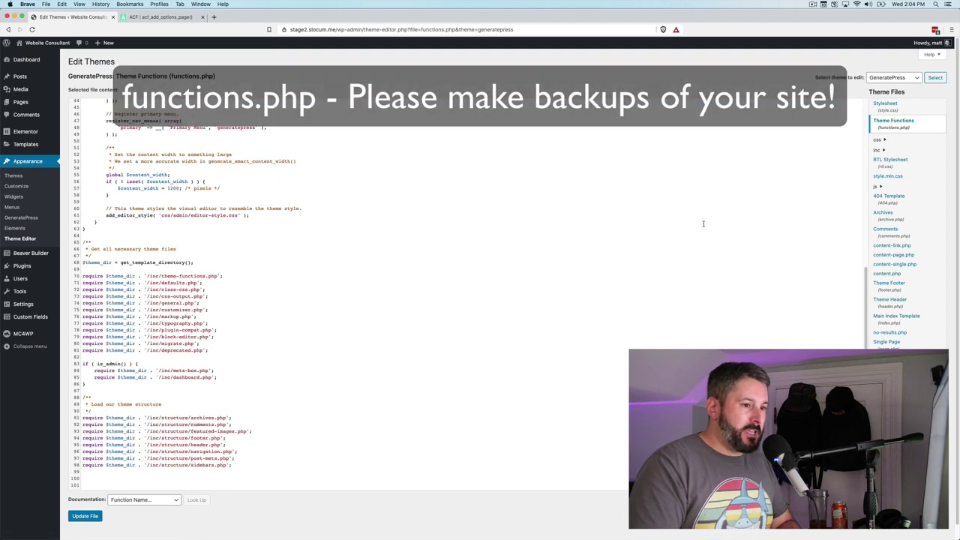
pyautogui.click(142, 480)
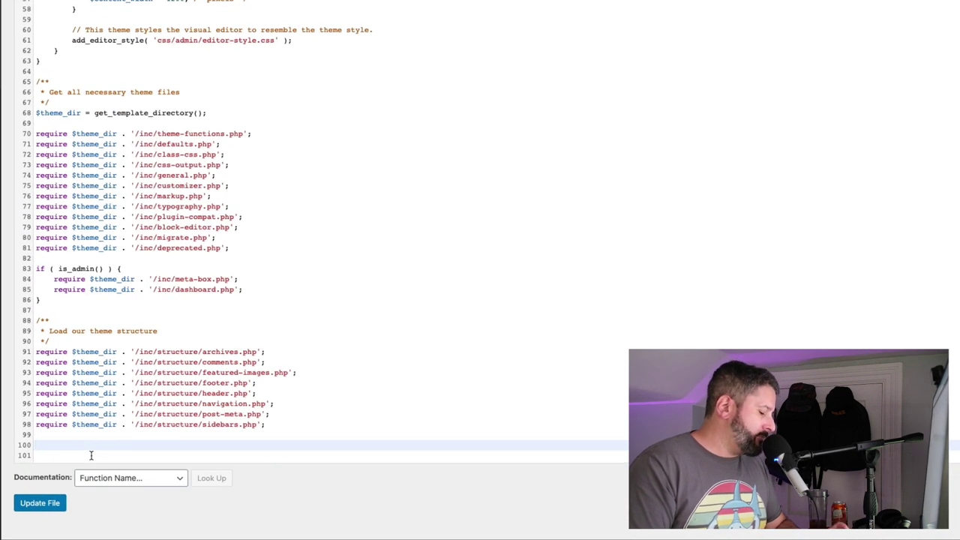
pyautogui.hotkey('ctrl', 'v')
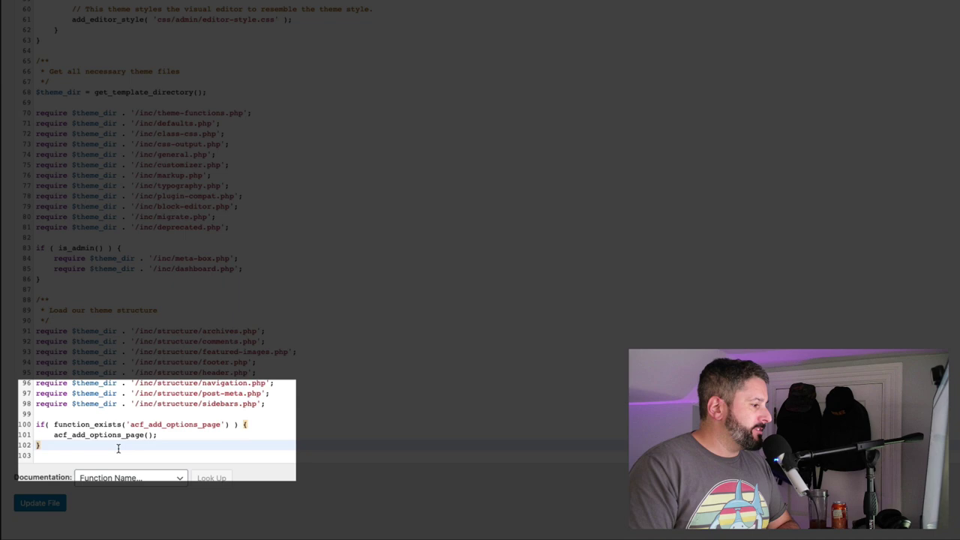
# Save the updated functions.php, reload the admin, and open the new Options page.
pyautogui.scroll(-1, 118, 449)
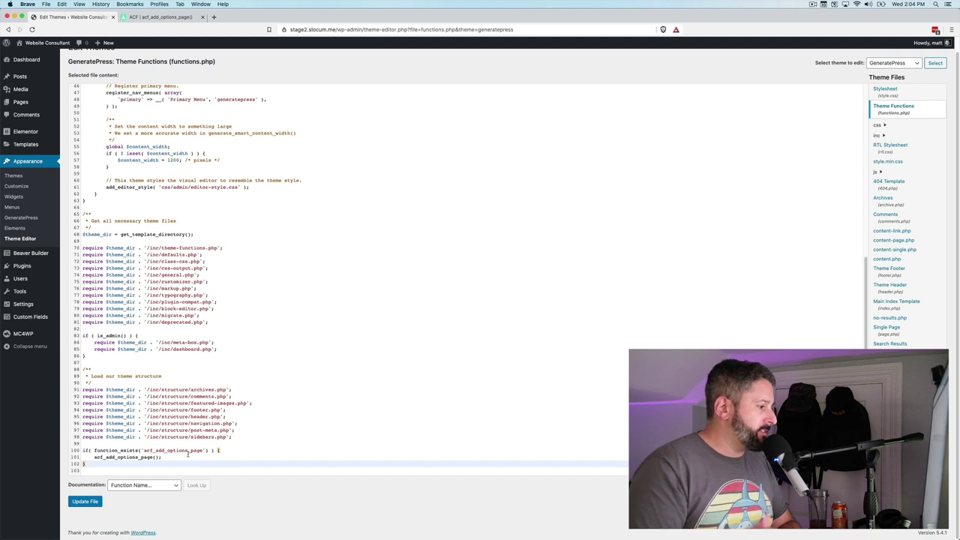
pyautogui.click(85, 501)
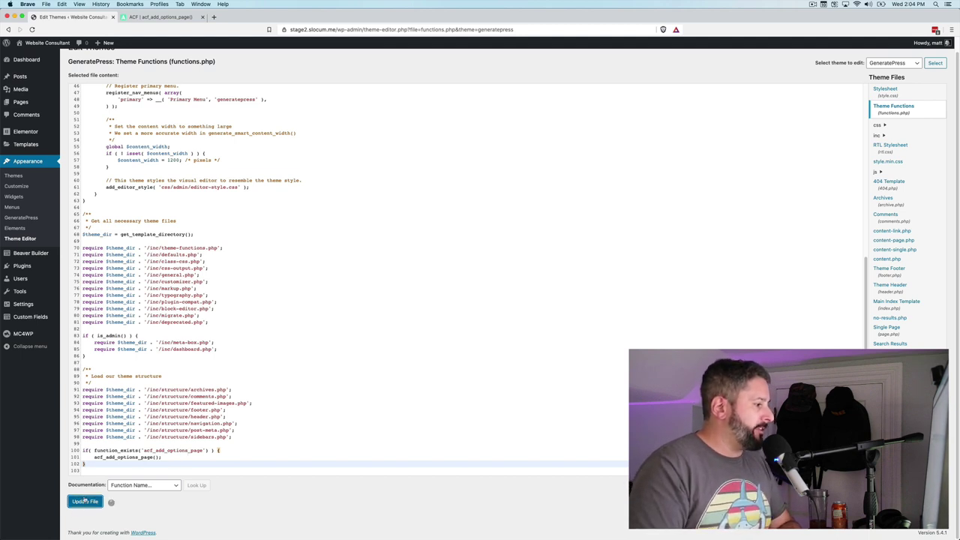
pyautogui.click(32, 29)
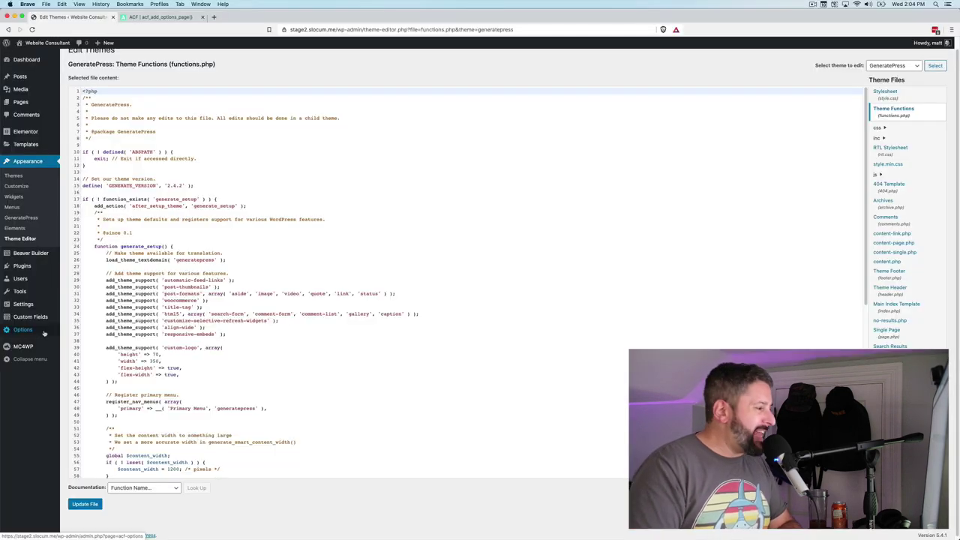
pyautogui.click(75, 331)
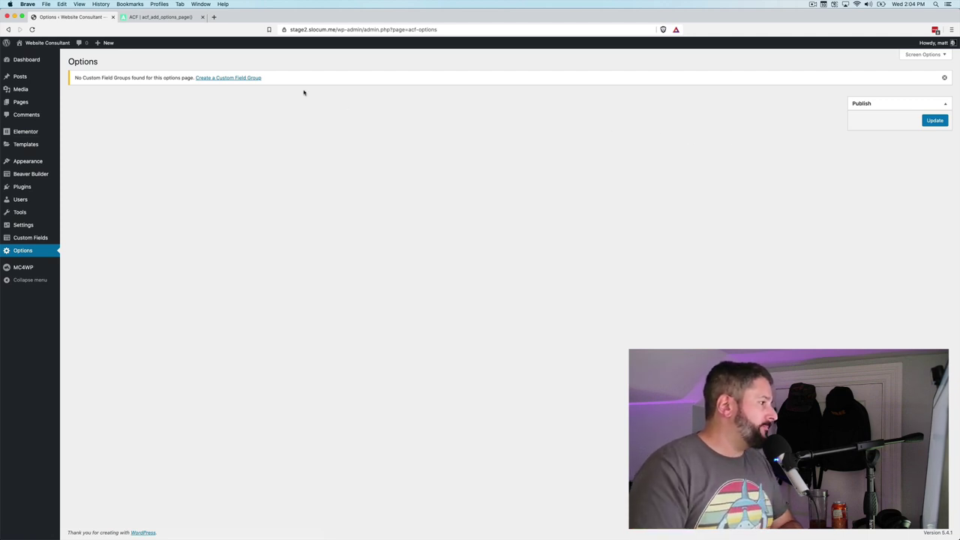
# Create a new custom field group titled "Special Documents".
pyautogui.moveTo(41, 238)
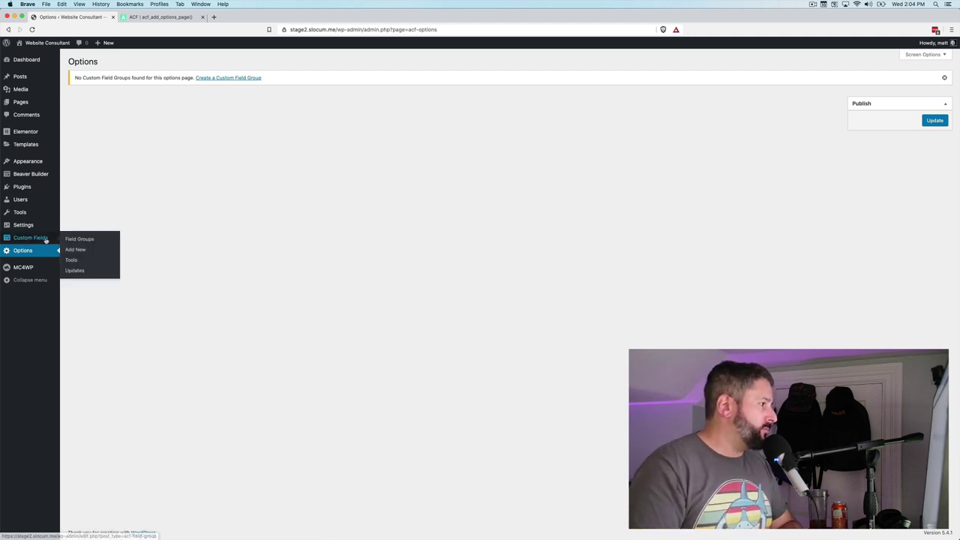
pyautogui.click(90, 239)
pyautogui.click(142, 64)
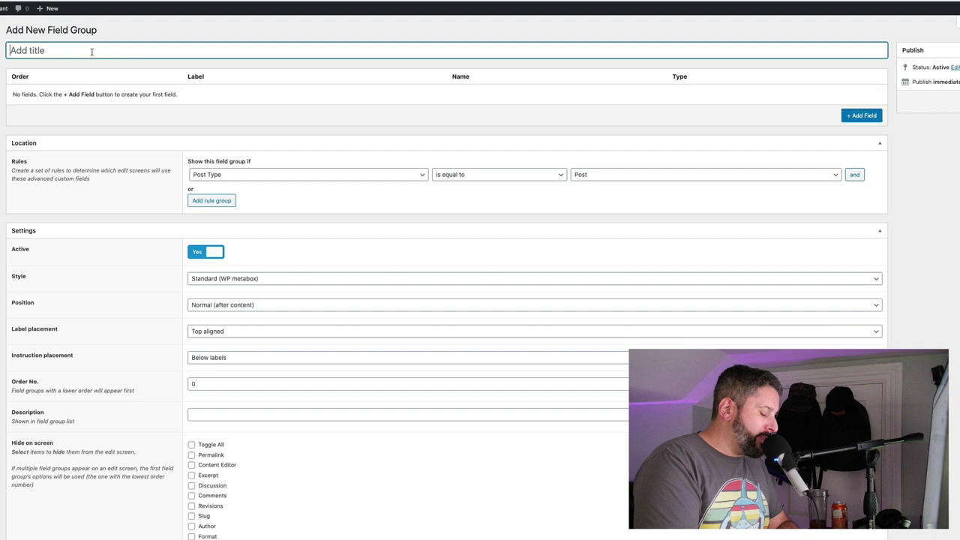
pyautogui.write('Speci')
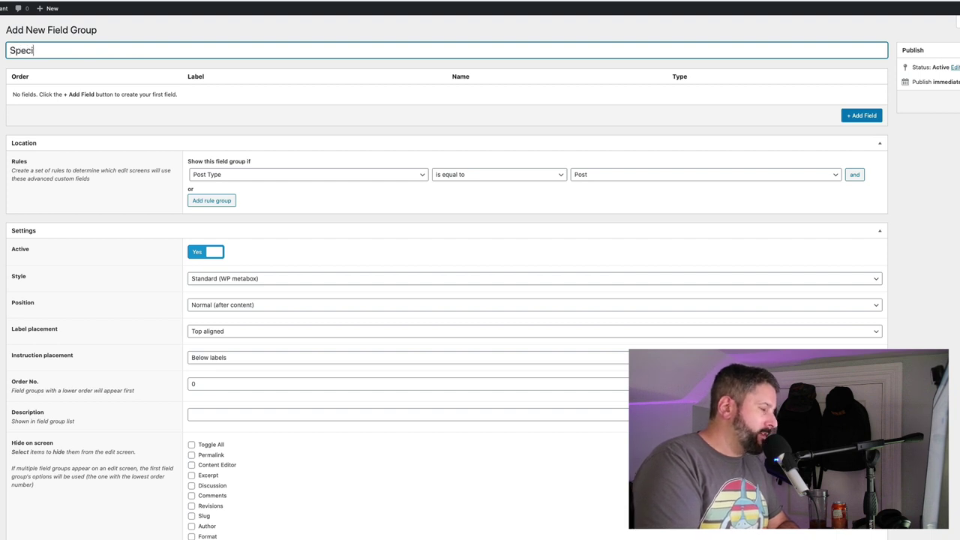
pyautogui.write('al Documents')
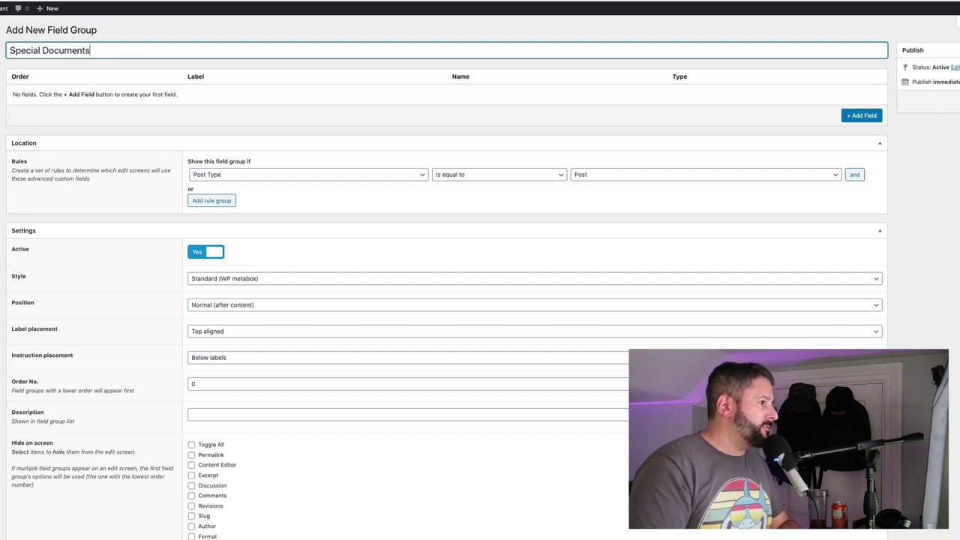
# Add a field labelled Description with the Wysiwyg Editor field type to the group and close its settings.
pyautogui.click(862, 115)
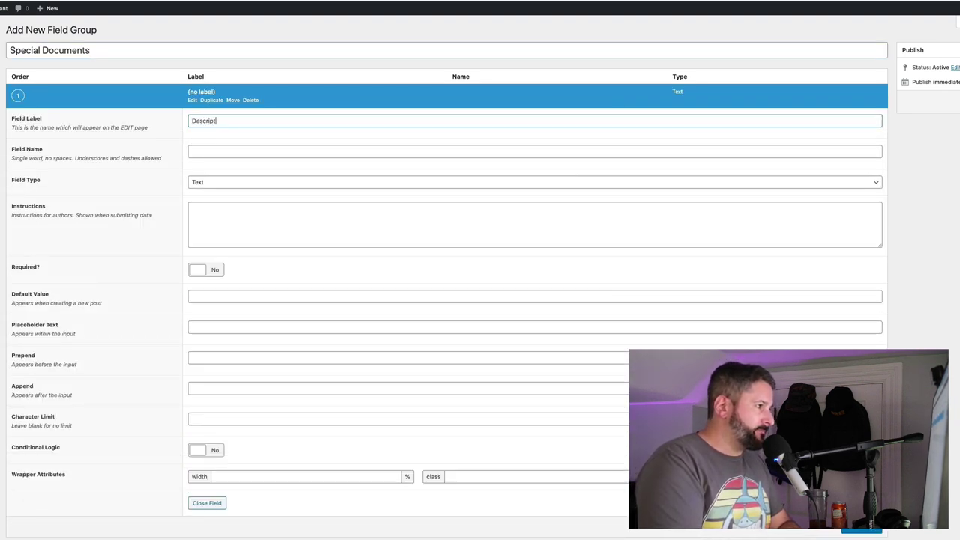
pyautogui.click(220, 184)
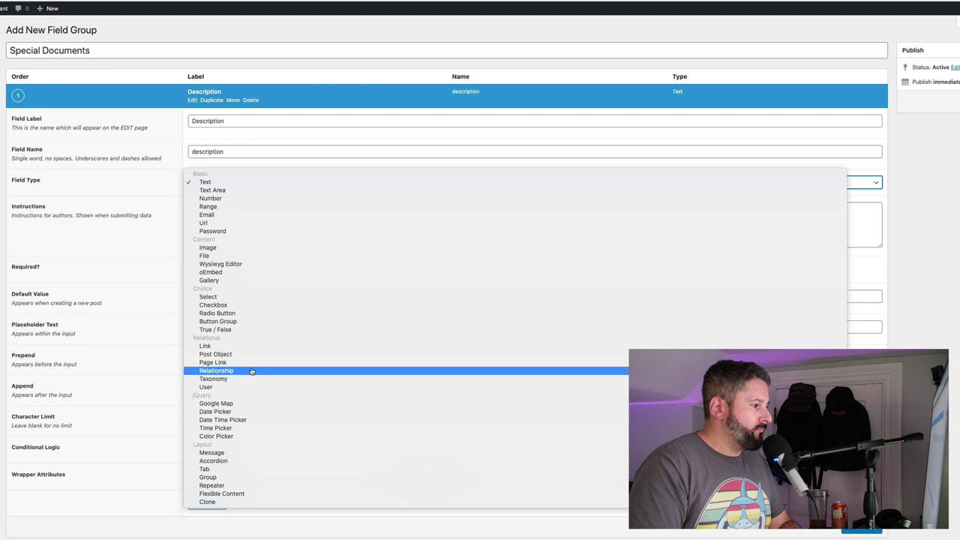
pyautogui.click(254, 265)
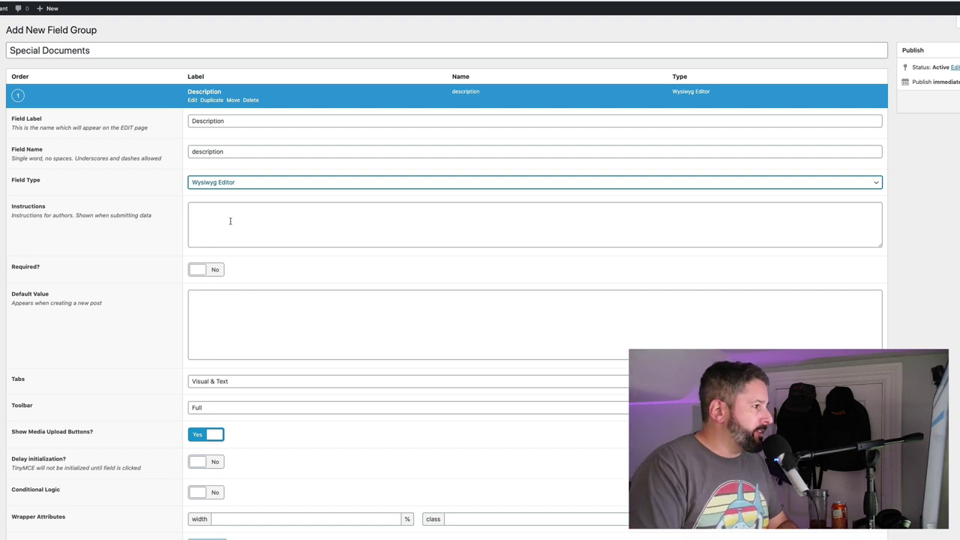
pyautogui.scroll(-1, 193, 247)
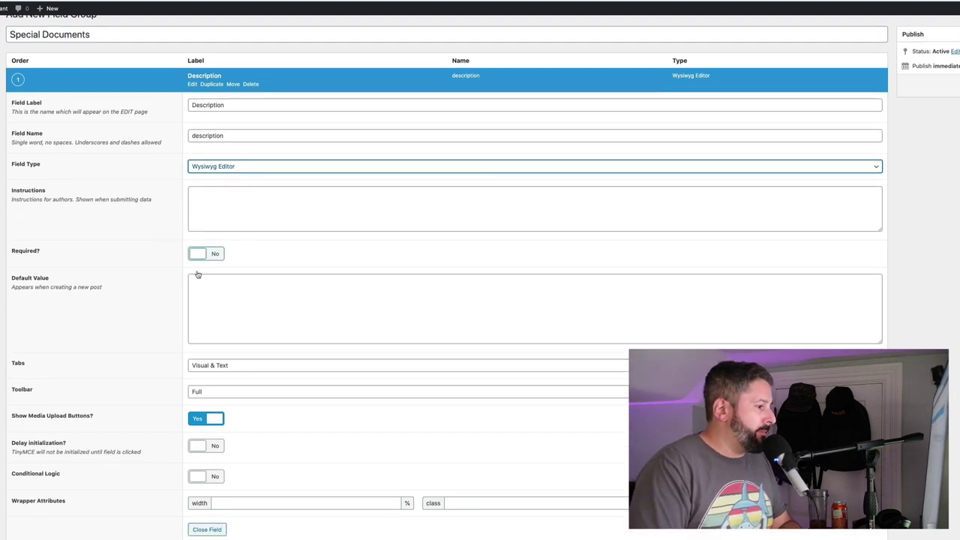
pyautogui.click(210, 529)
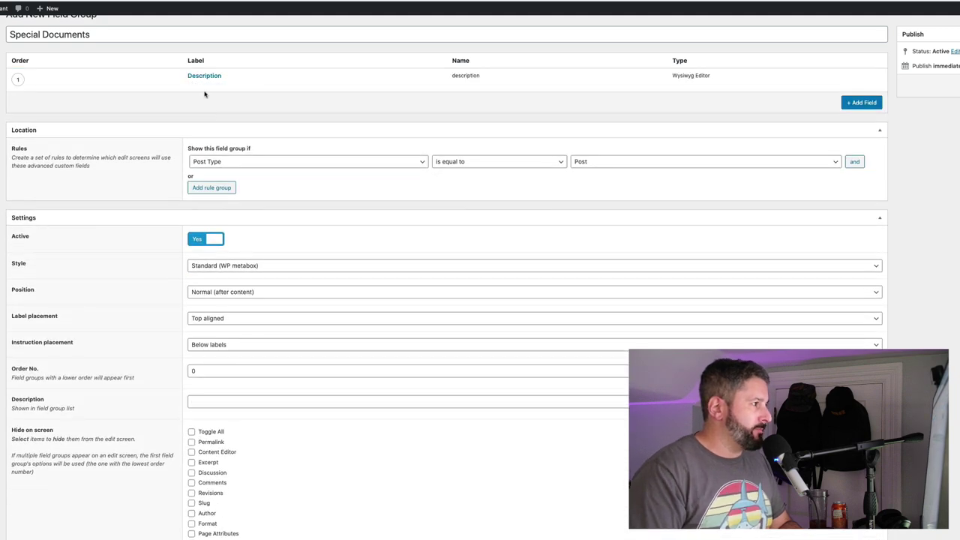
# Add a second field labelled File and set its field name to file_1.
pyautogui.click(855, 102)
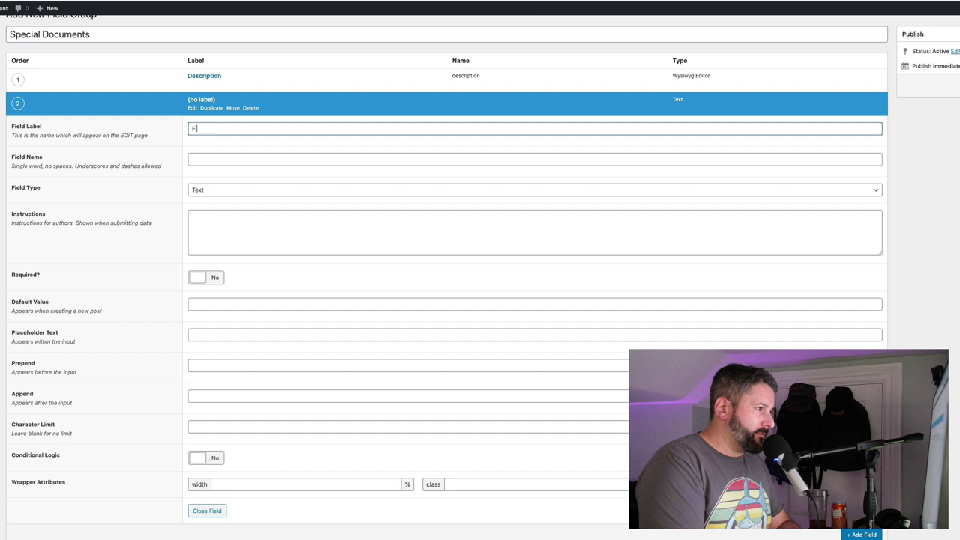
pyautogui.press('Tab')
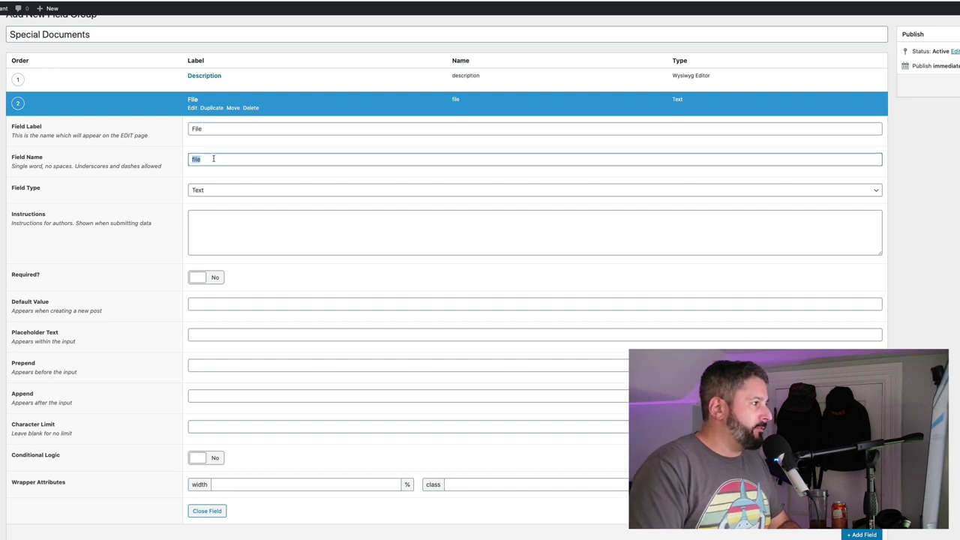
pyautogui.click(213, 159)
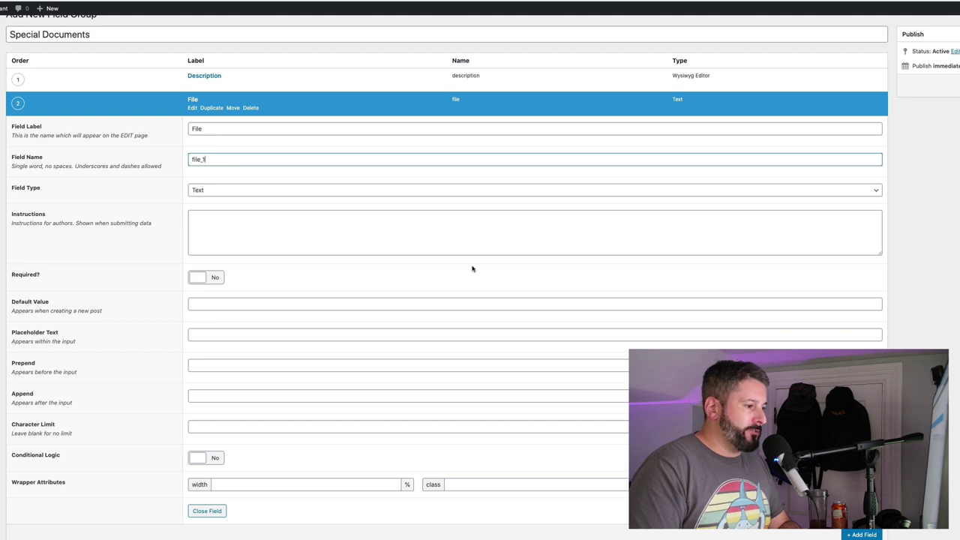
pyautogui.click(862, 534)
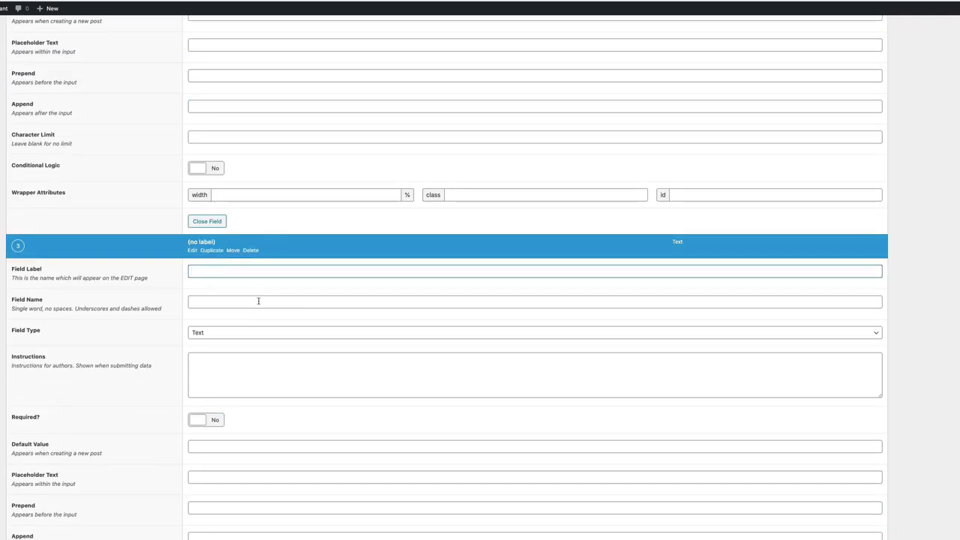
pyautogui.click(251, 250)
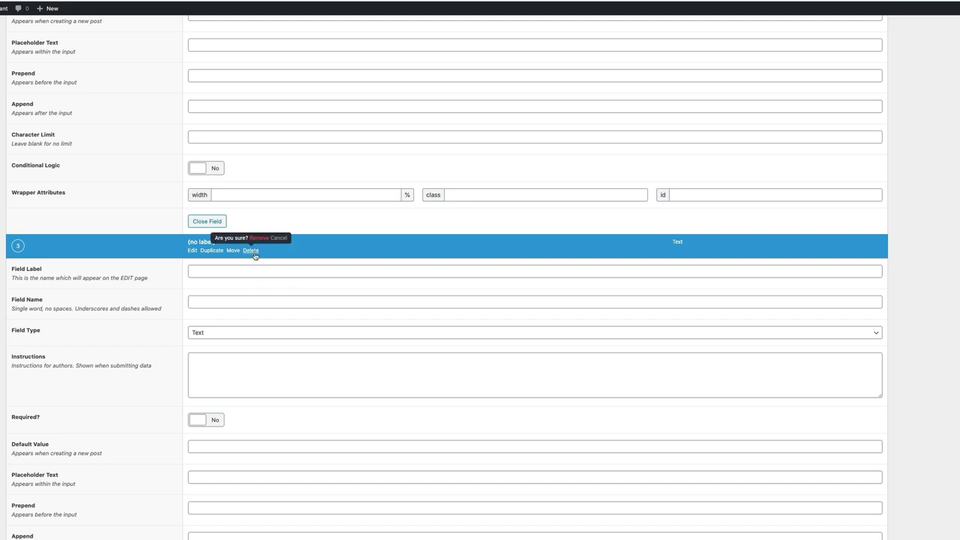
pyautogui.click(252, 250)
pyautogui.click(251, 251)
pyautogui.click(259, 238)
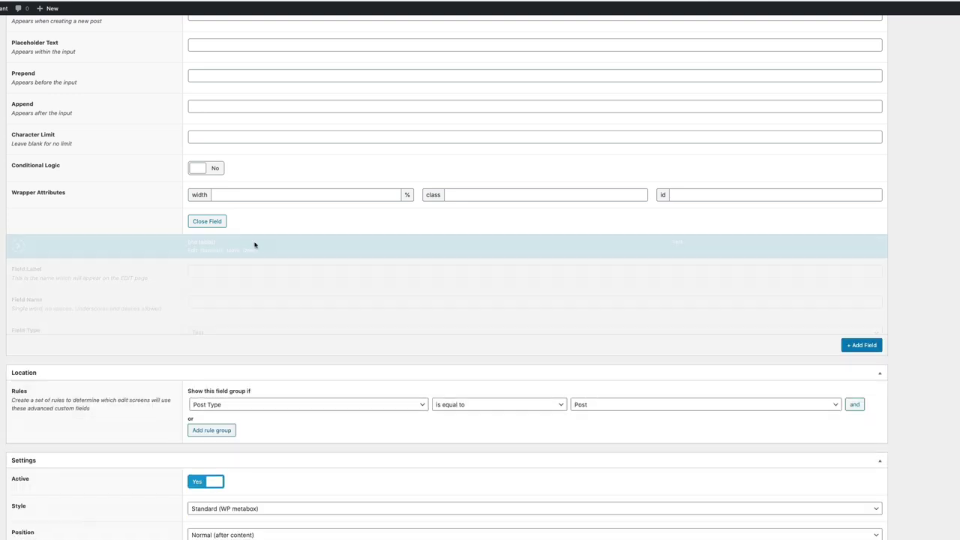
# Close the file_1 field and duplicate it to add further File fields beneath it, closing the last copy.
pyautogui.click(212, 401)
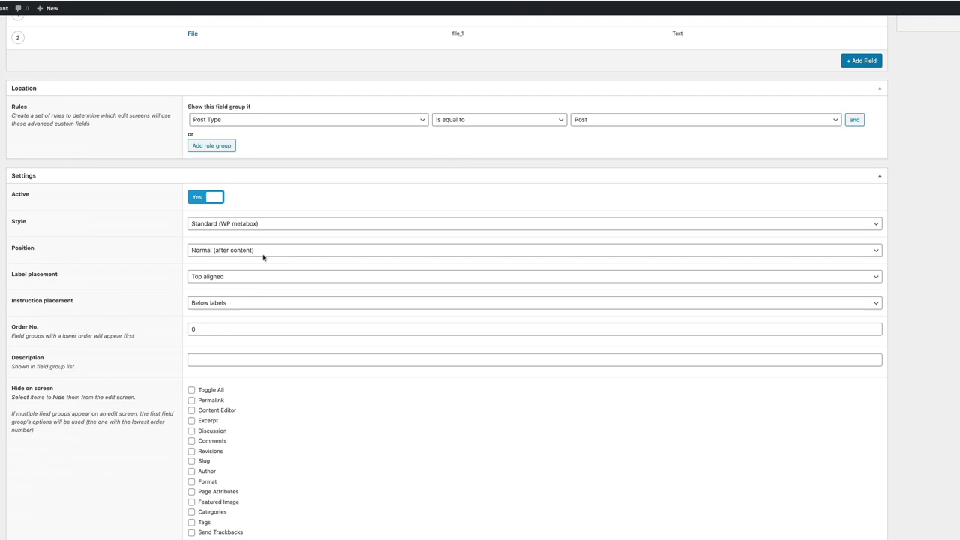
pyautogui.click(212, 123)
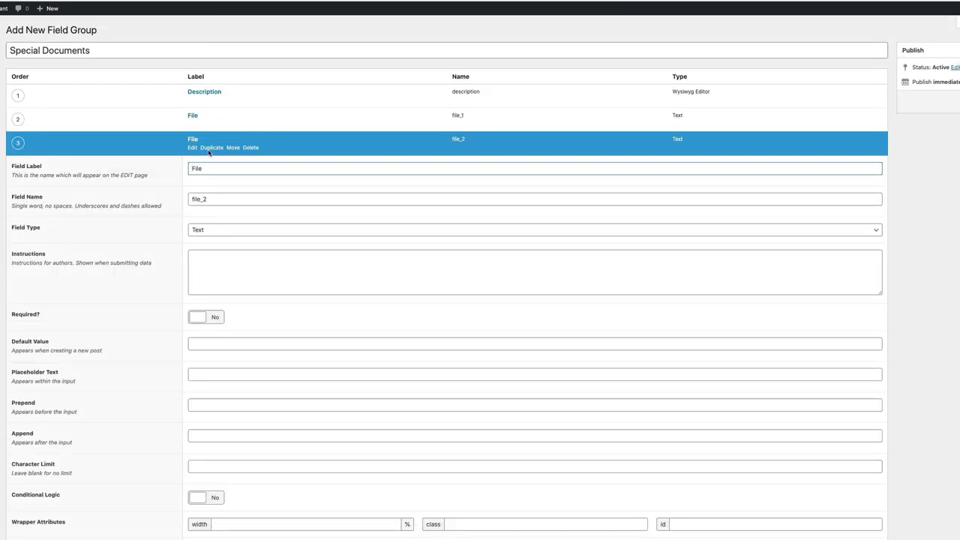
pyautogui.doubleClick(211, 147)
pyautogui.scroll(-1, 216, 219)
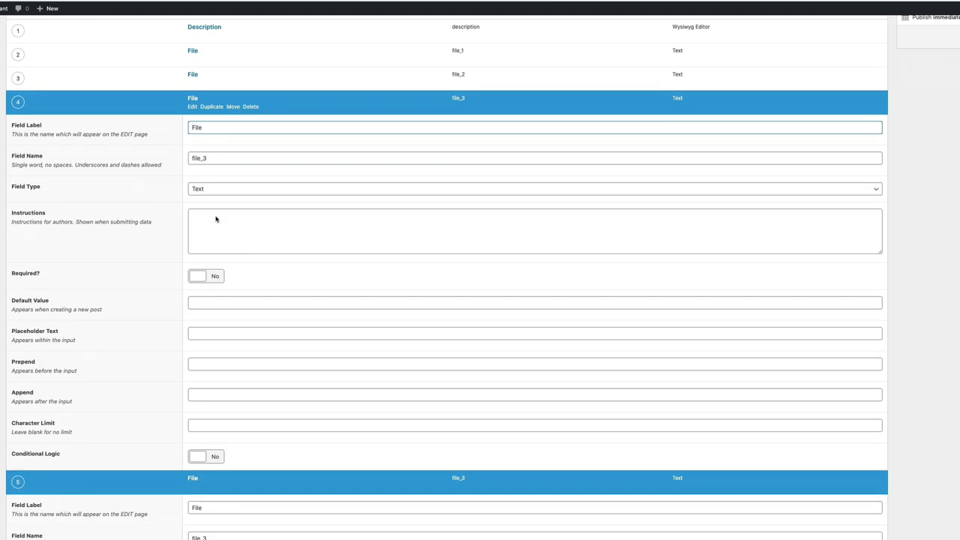
pyautogui.scroll(-1, 216, 219)
pyautogui.scroll(-5, 195, 424)
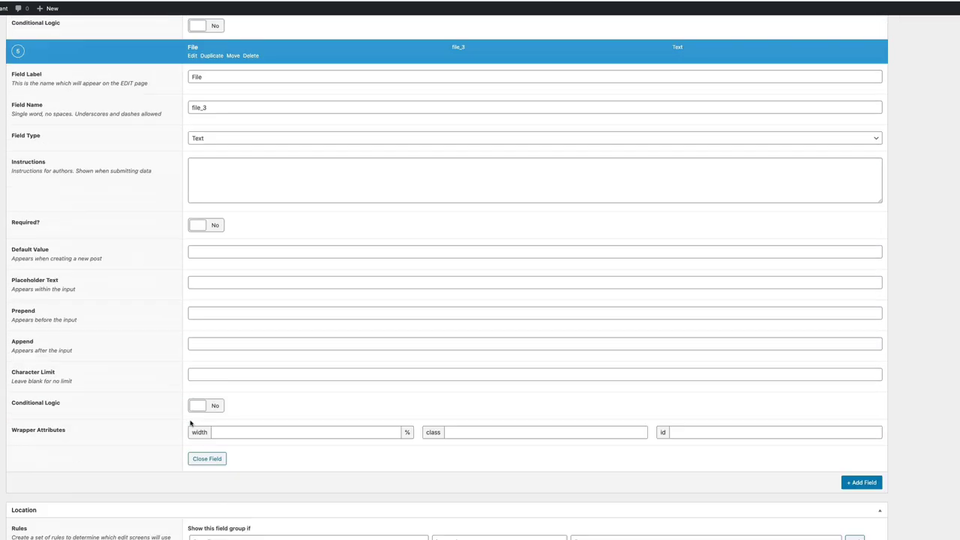
pyautogui.click(212, 458)
# Remove the expanded surplus file_3 field and publish the Special Documents field group.
pyautogui.scroll(3, 225, 247)
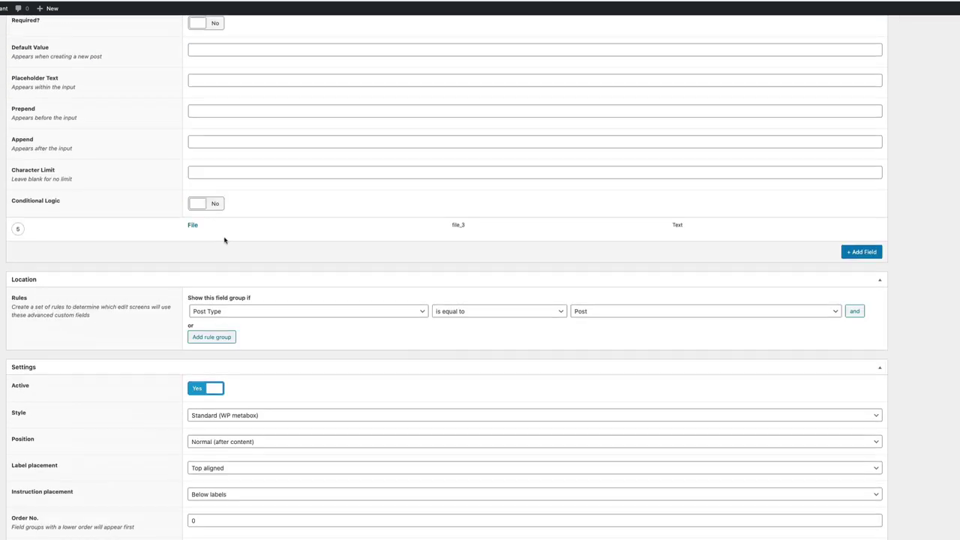
pyautogui.scroll(3, 216, 261)
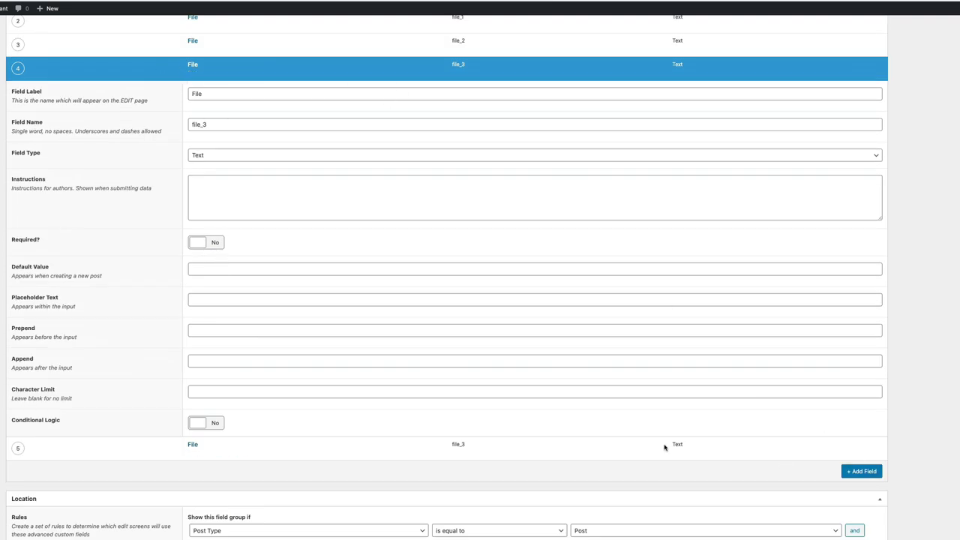
pyautogui.scroll(2, 454, 415)
pyautogui.click(249, 172)
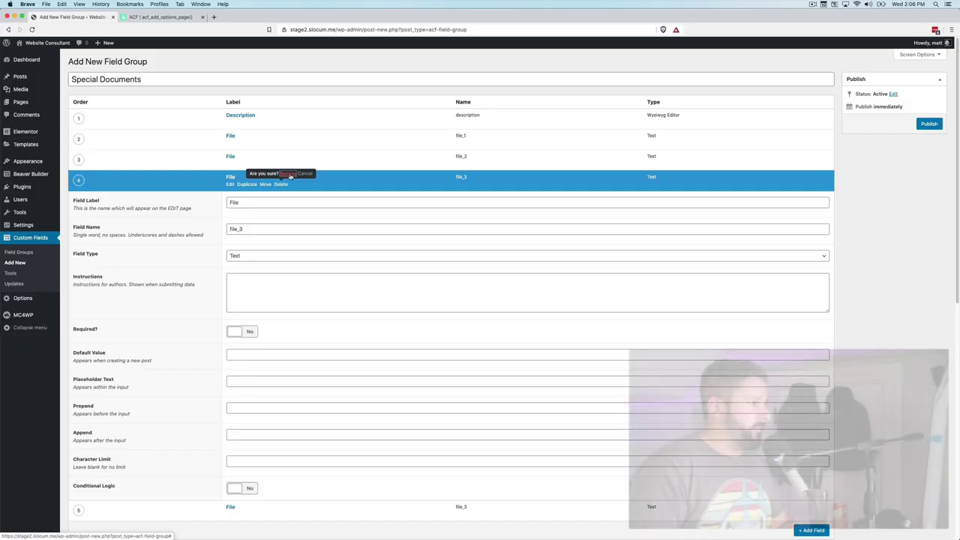
pyautogui.click(330, 166)
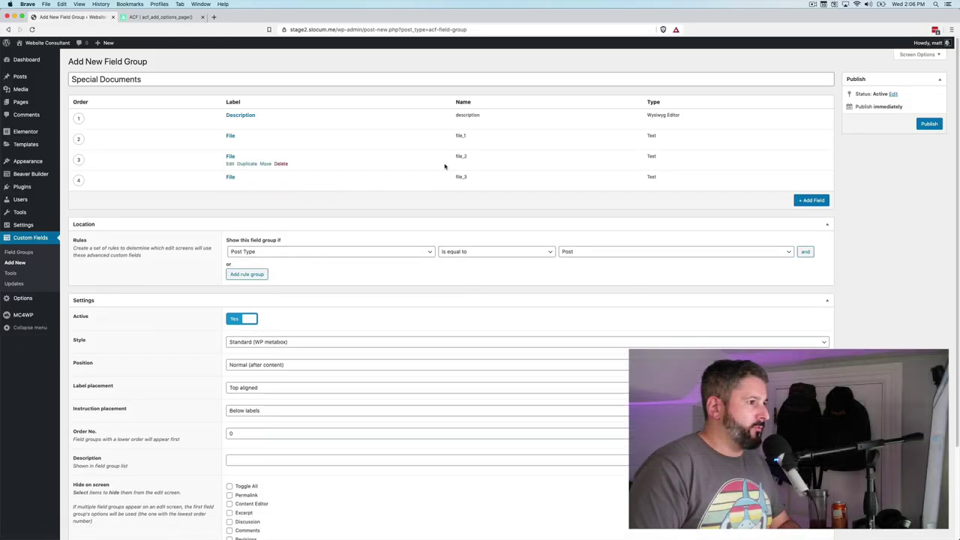
pyautogui.click(922, 128)
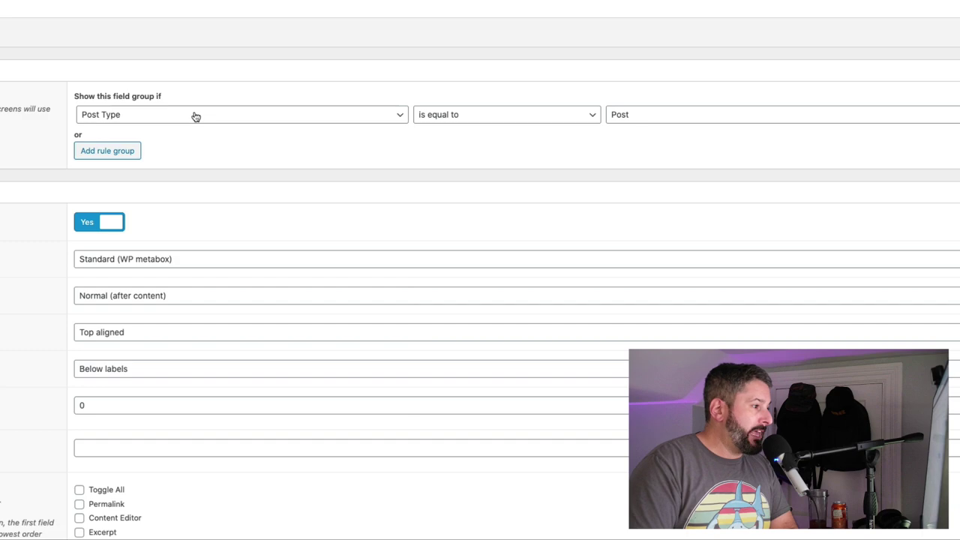
# Set the Special Documents location rule to Options Page is equal to Options, update the group, and check its fields on the Options page.
pyautogui.click(195, 116)
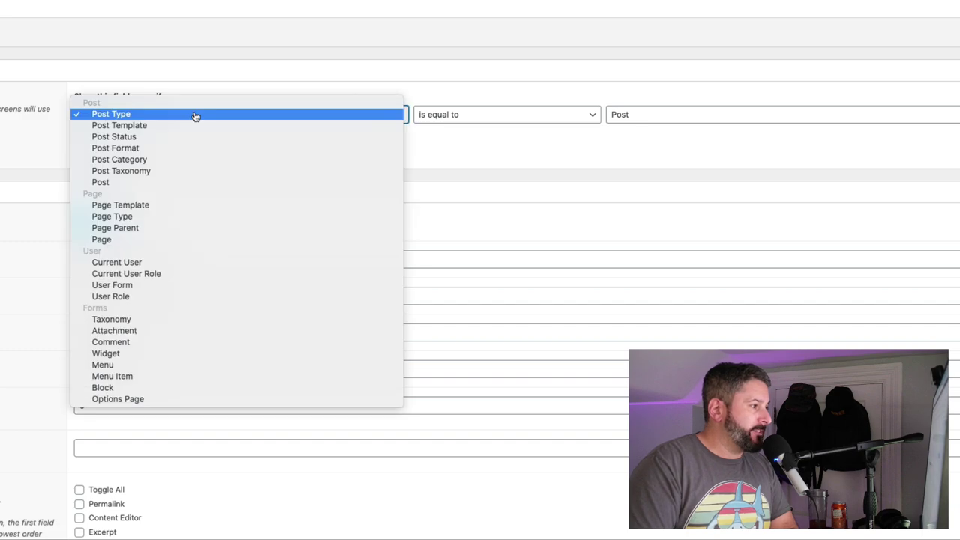
pyautogui.click(182, 399)
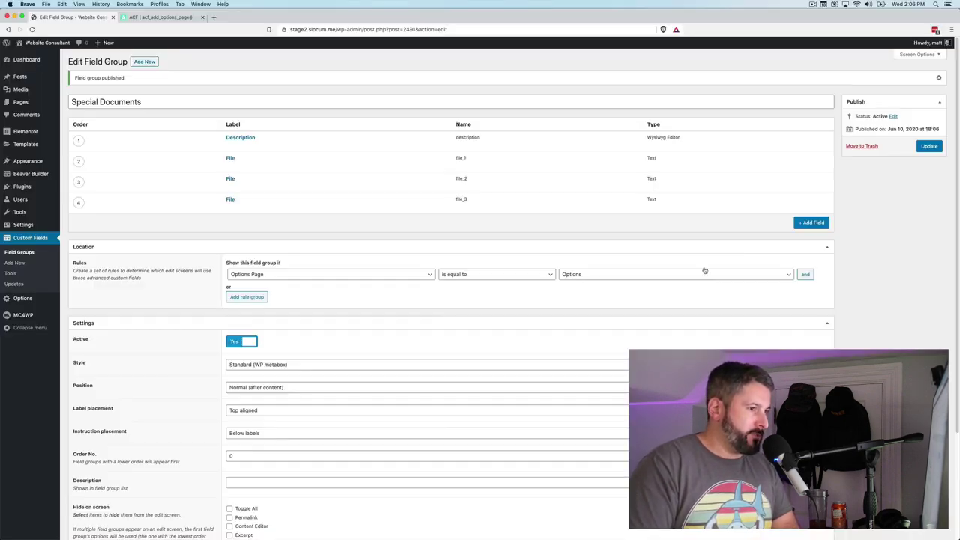
pyautogui.click(923, 148)
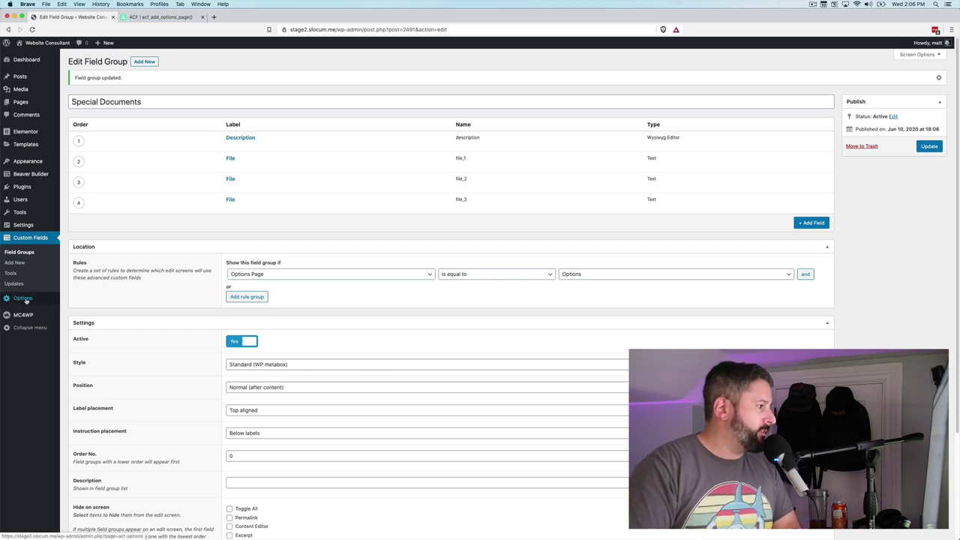
pyautogui.click(23, 299)
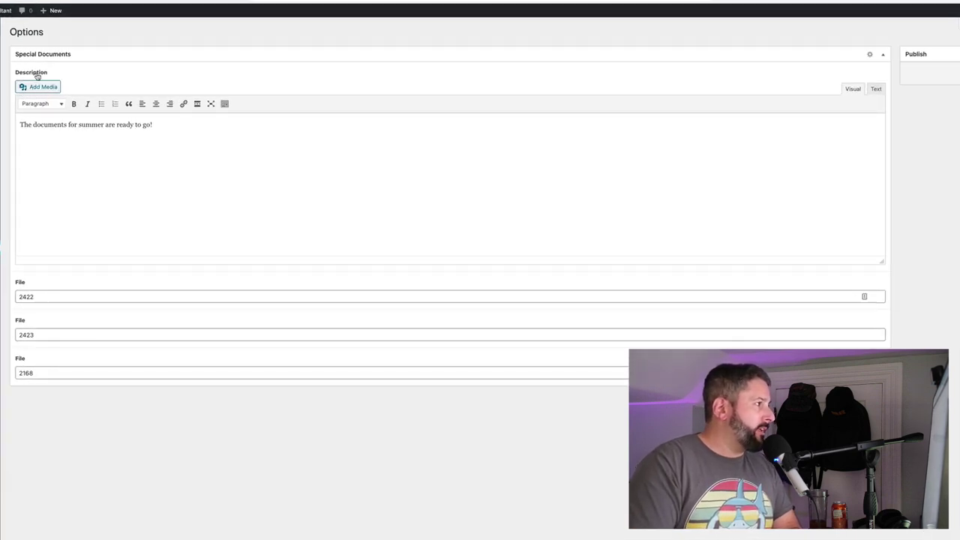
pyautogui.click(107, 333)
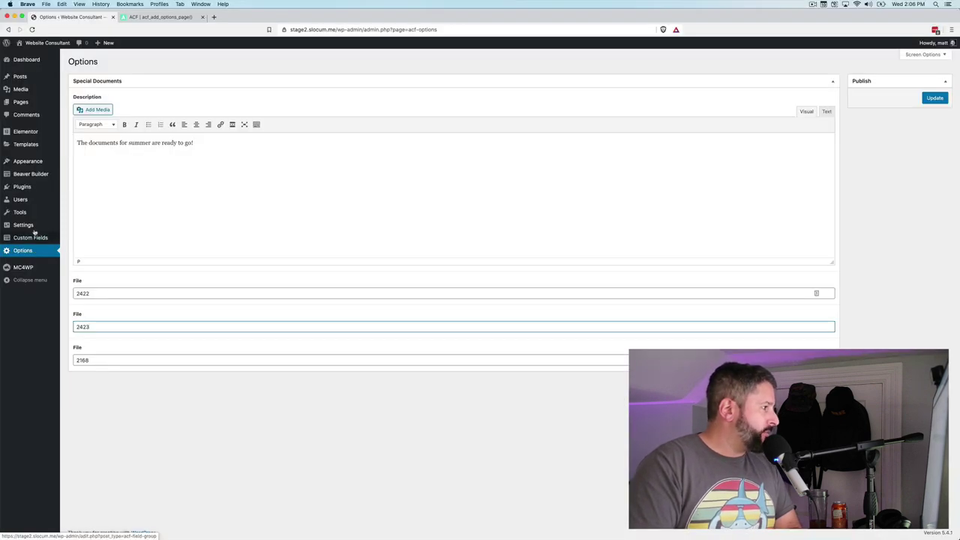
# Reopen the Special Documents field group for editing and change the file_1 field's type to File.
pyautogui.moveTo(34, 240)
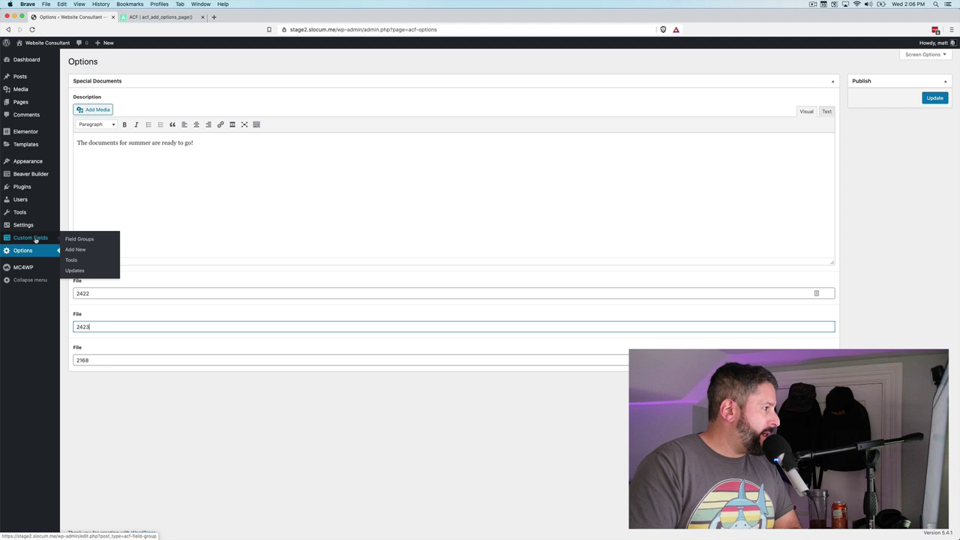
pyautogui.click(78, 239)
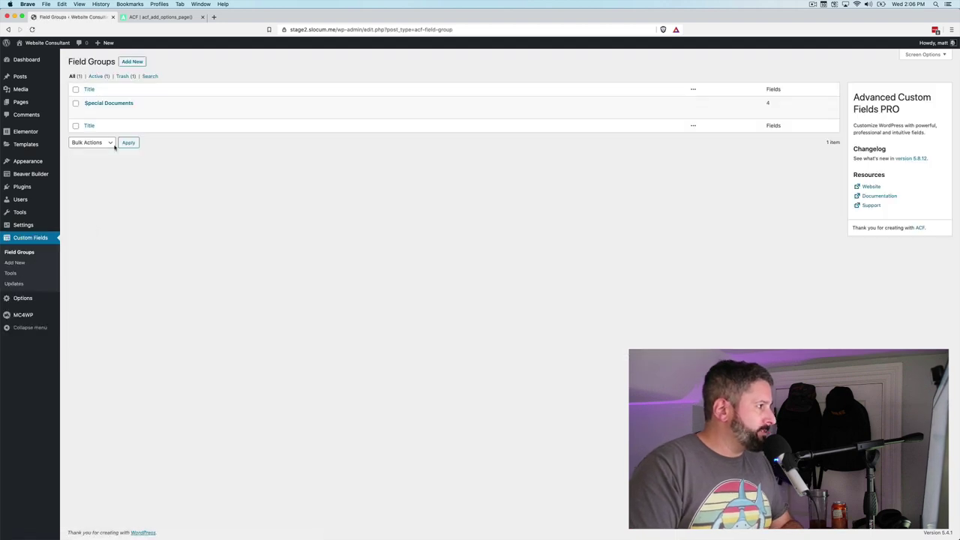
pyautogui.click(91, 113)
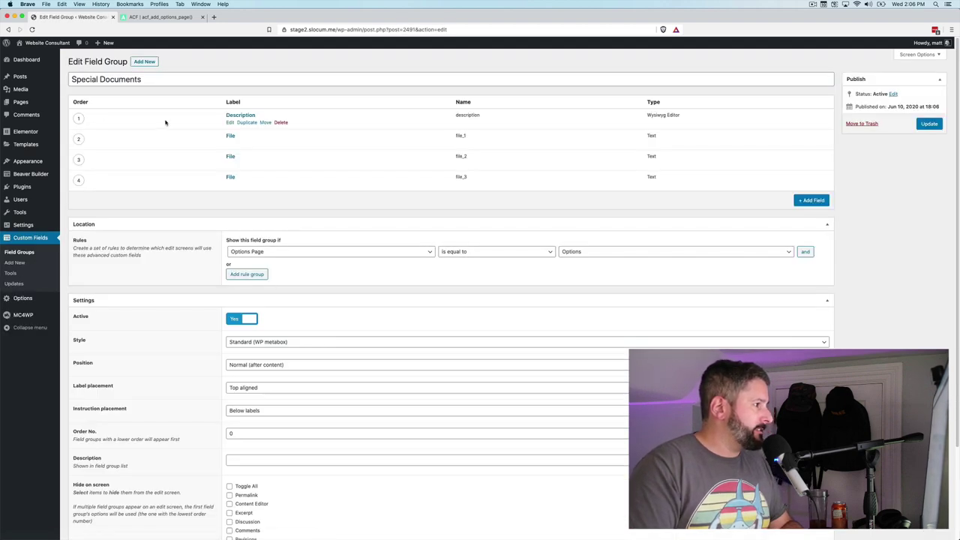
pyautogui.click(230, 144)
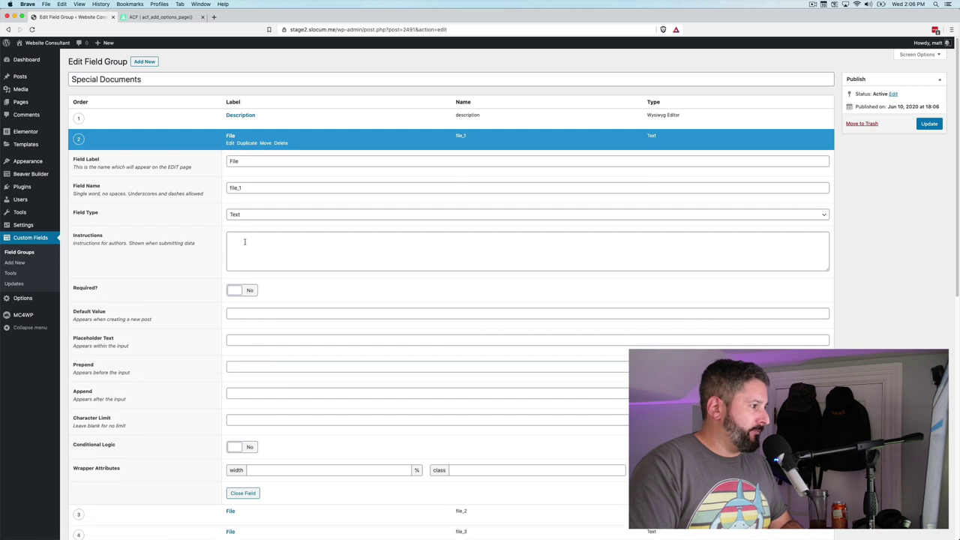
pyautogui.click(240, 215)
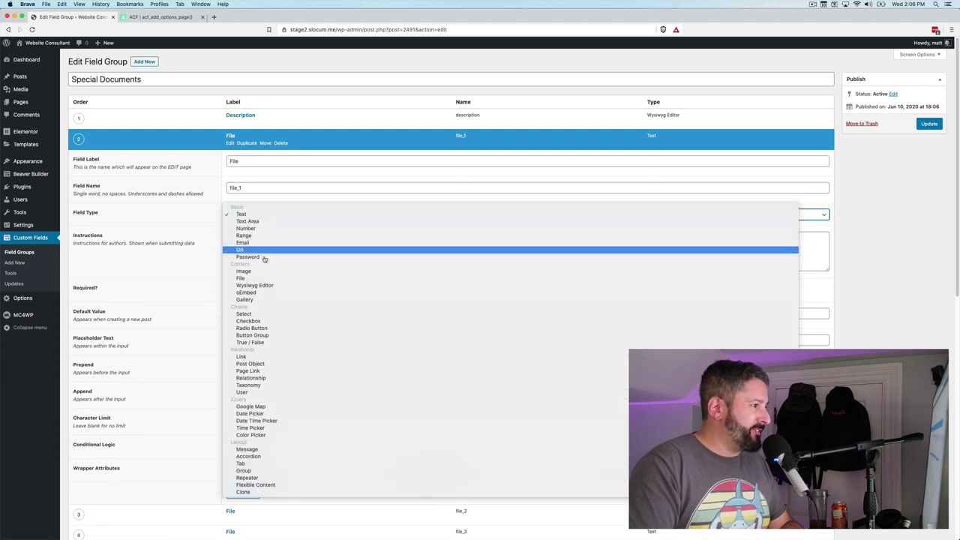
pyautogui.click(272, 278)
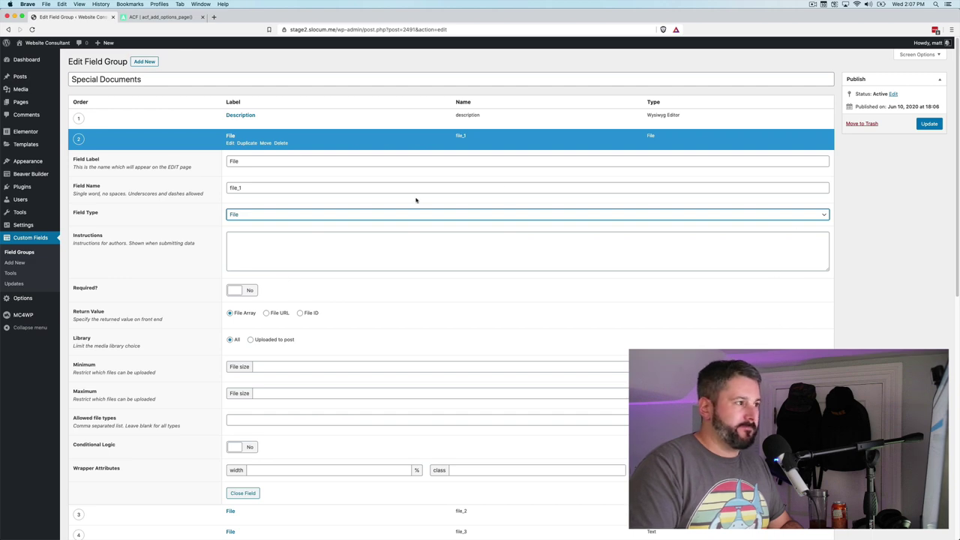
# Open the settings of the file_2 field and change its field type to File.
pyautogui.scroll(-10, 315, 290)
pyautogui.scroll(2, 277, 292)
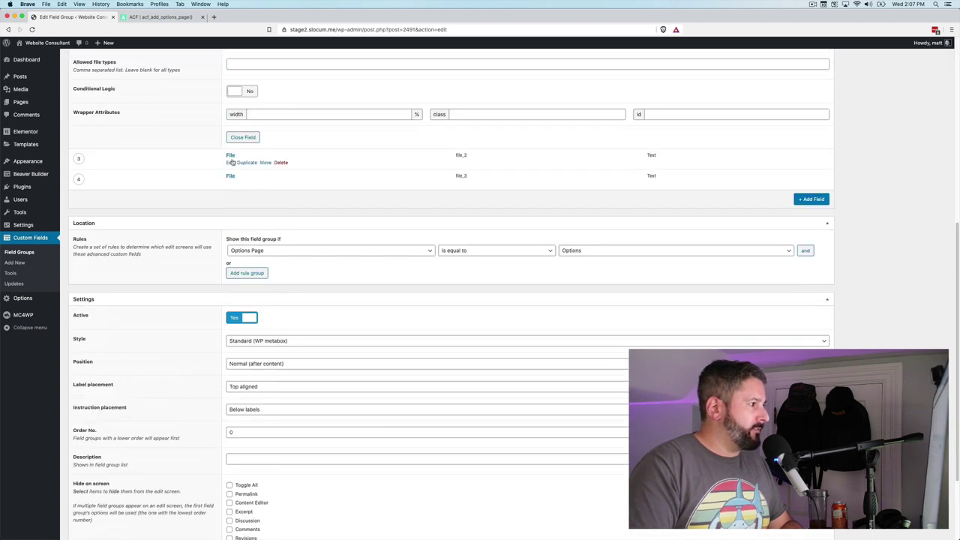
pyautogui.click(230, 161)
pyautogui.click(241, 236)
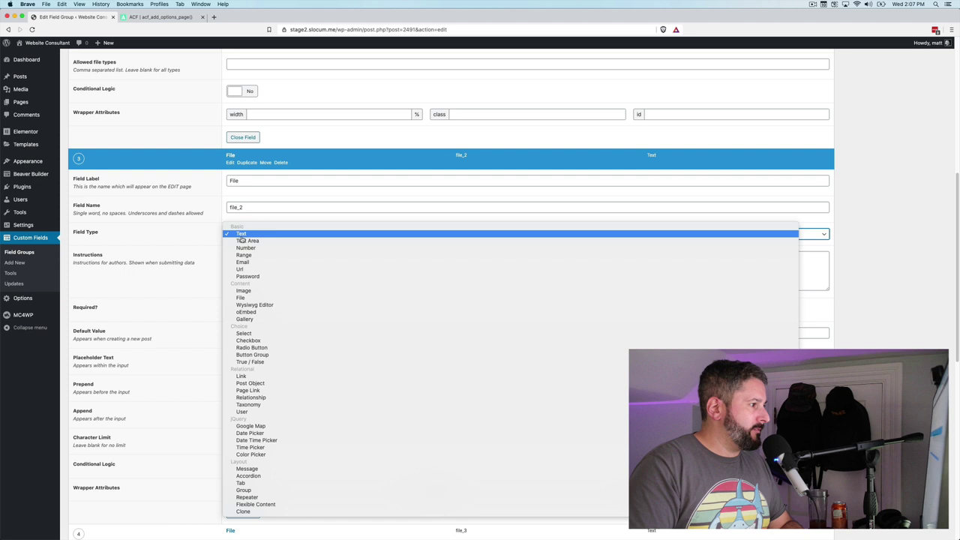
pyautogui.click(266, 298)
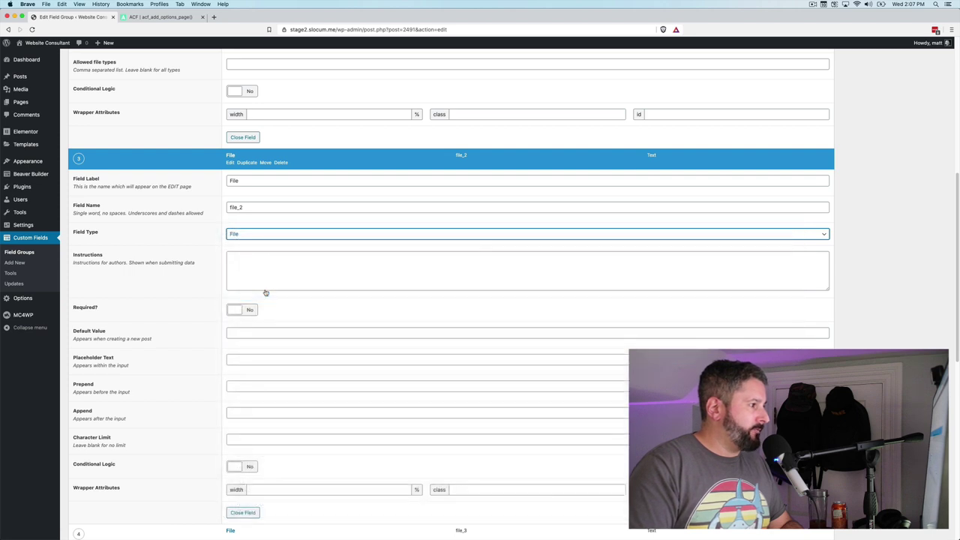
# Change the file_3 field's type to File and update the Special Documents field group.
pyautogui.scroll(-2, 247, 225)
pyautogui.scroll(-1, 243, 218)
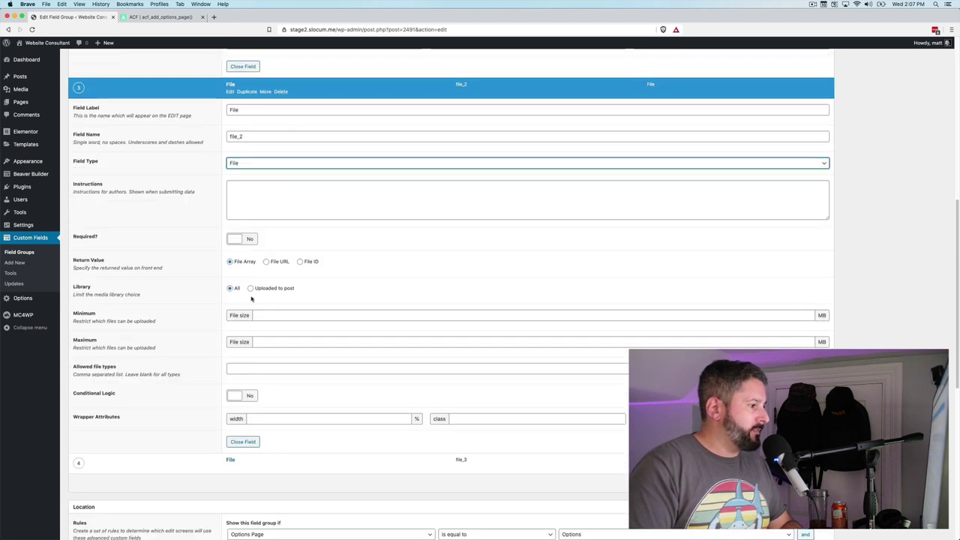
pyautogui.click(230, 467)
pyautogui.scroll(-3, 233, 450)
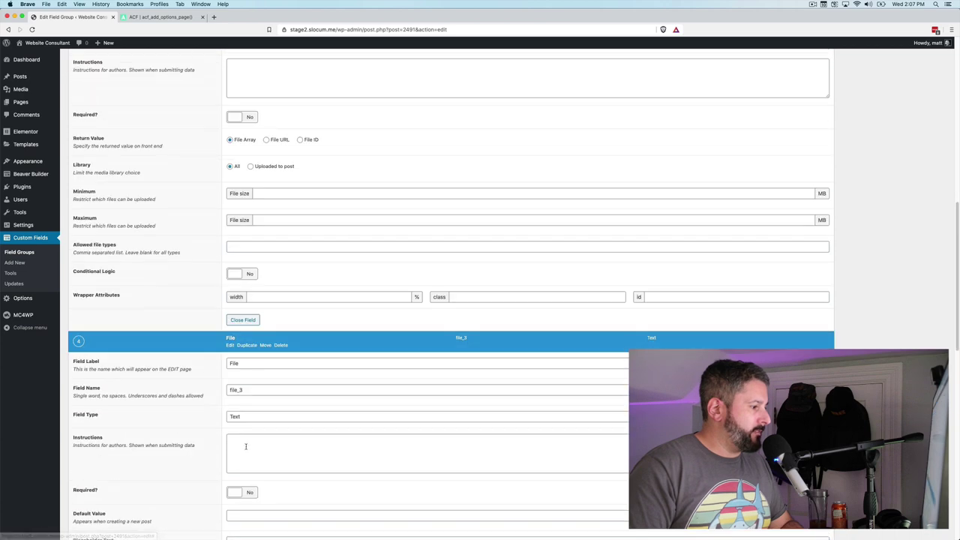
pyautogui.click(242, 417)
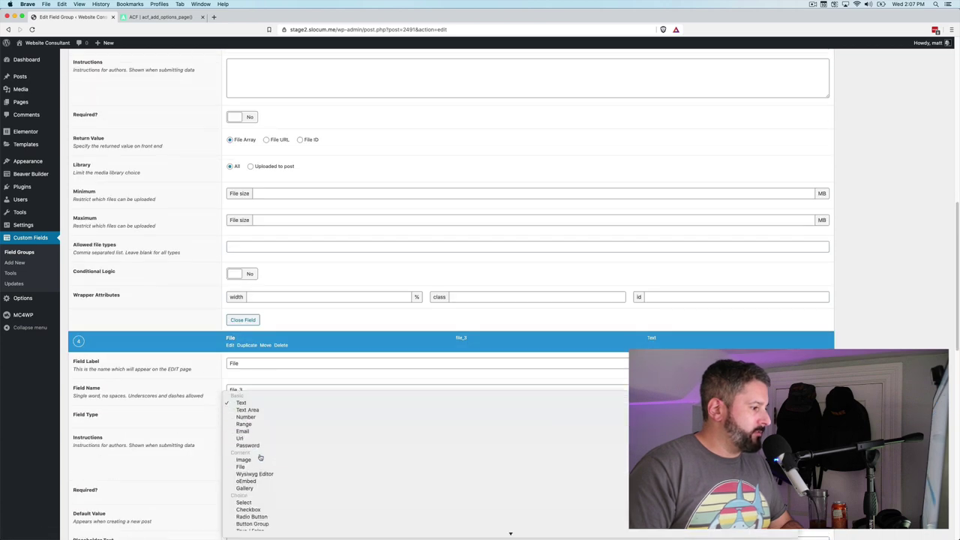
pyautogui.click(271, 459)
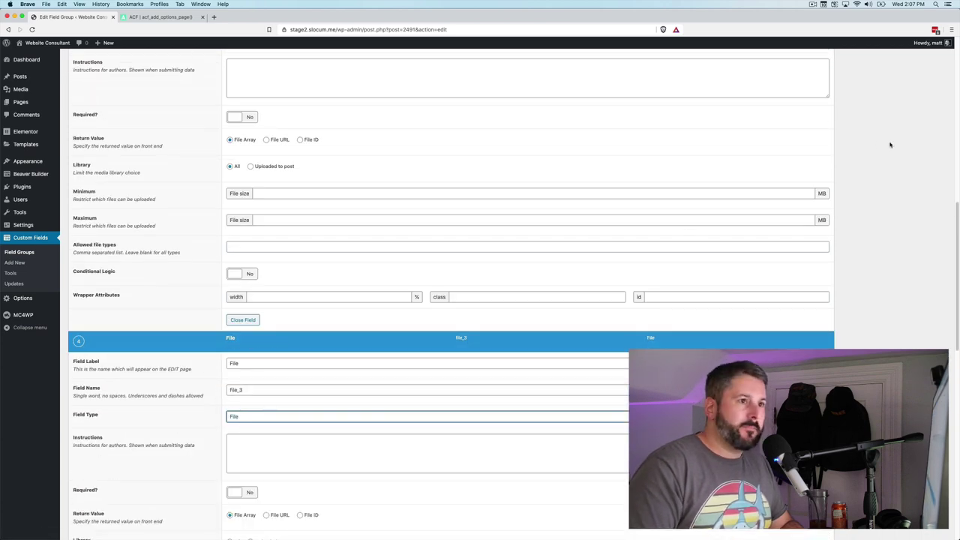
pyautogui.scroll(15, 273, 453)
pyautogui.click(926, 124)
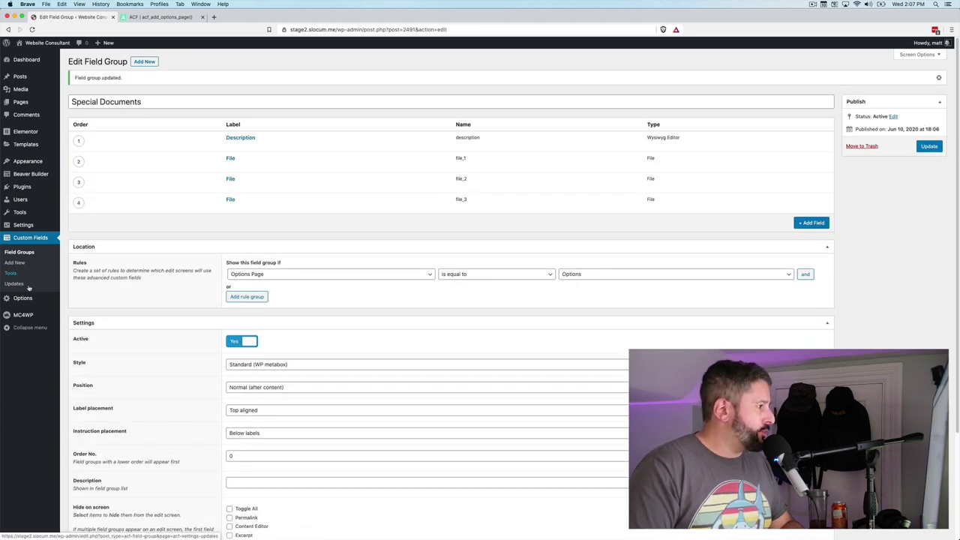
# Remove the attached files from all three File fields on the Options page and save the page.
pyautogui.click(47, 299)
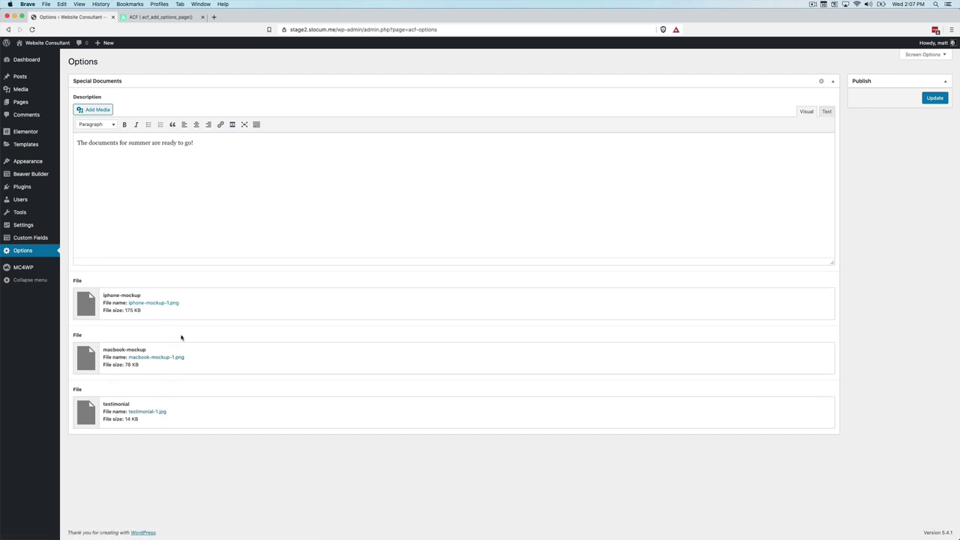
pyautogui.click(826, 297)
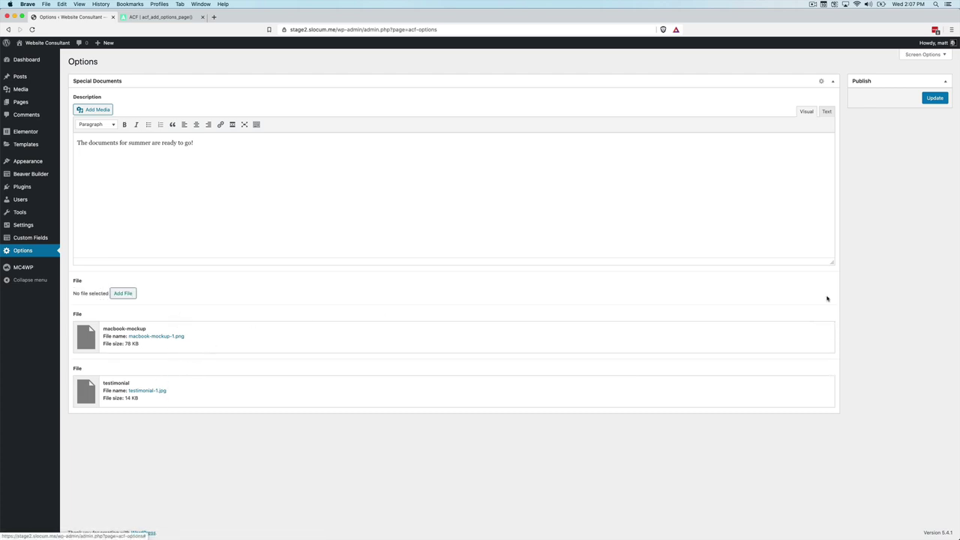
pyautogui.click(826, 328)
pyautogui.click(826, 362)
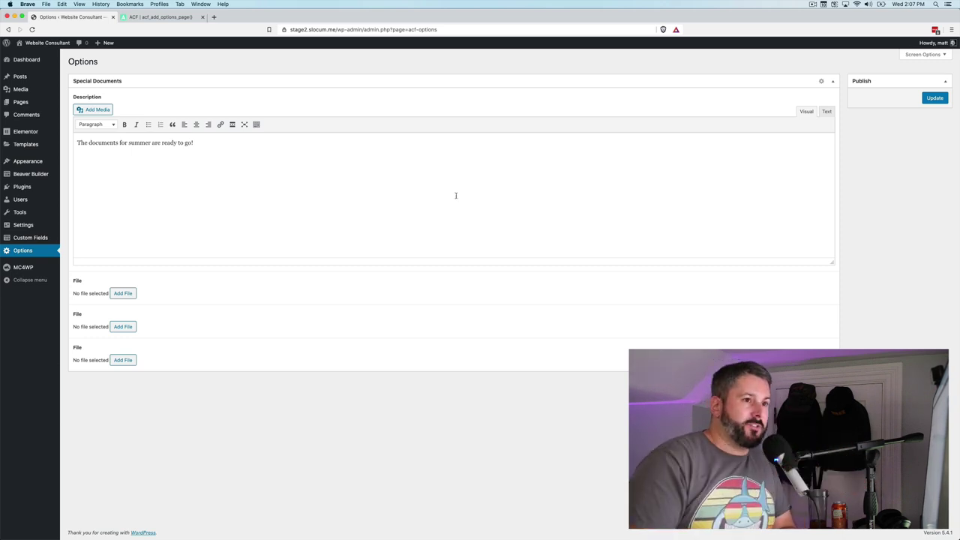
pyautogui.click(935, 98)
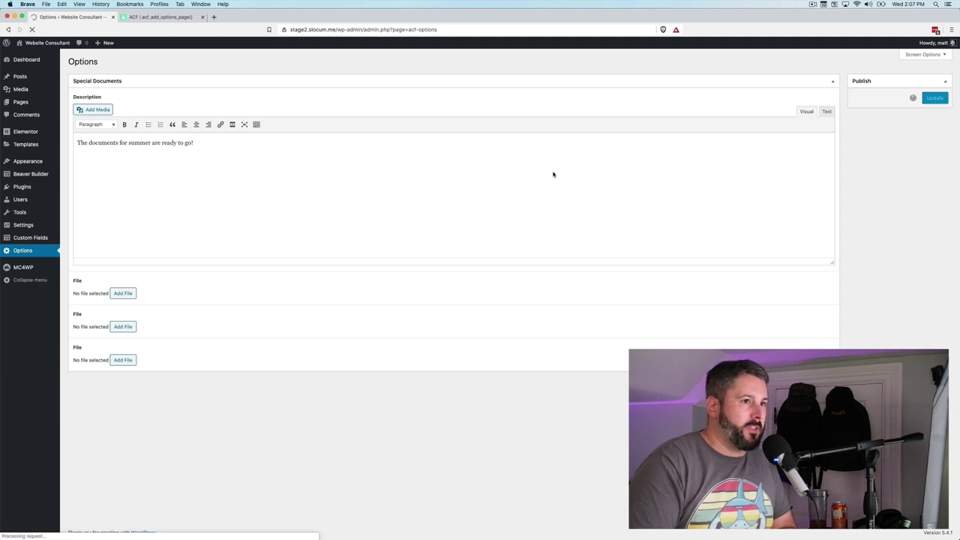
# Switch to the Author account from the user list, examine its Options page, and switch back to the administrator account.
pyautogui.click(75, 199)
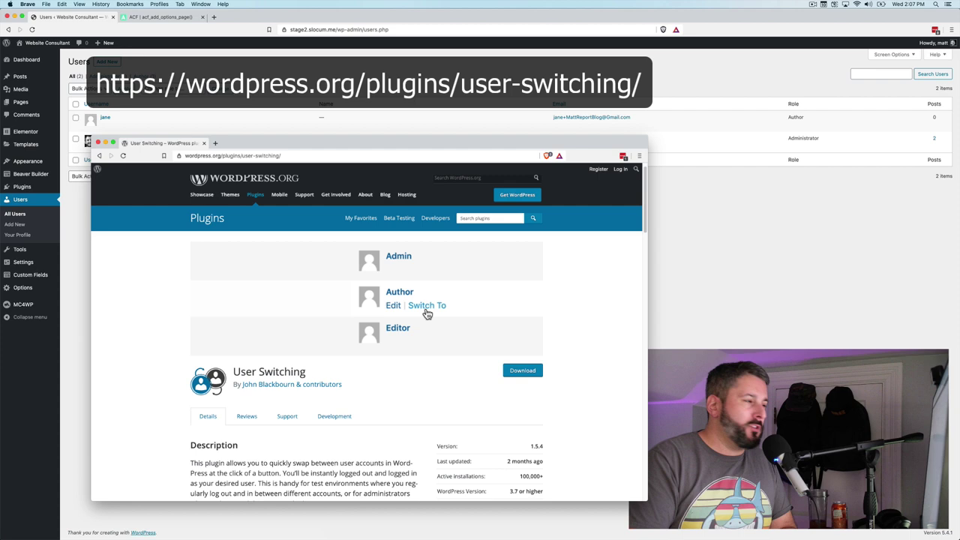
pyautogui.moveTo(111, 124)
pyautogui.click(157, 125)
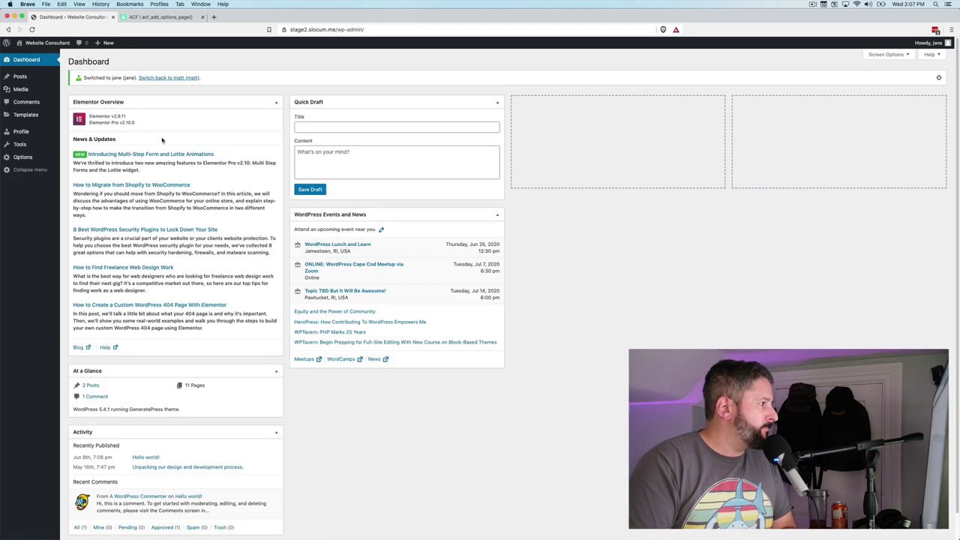
pyautogui.moveTo(34, 77)
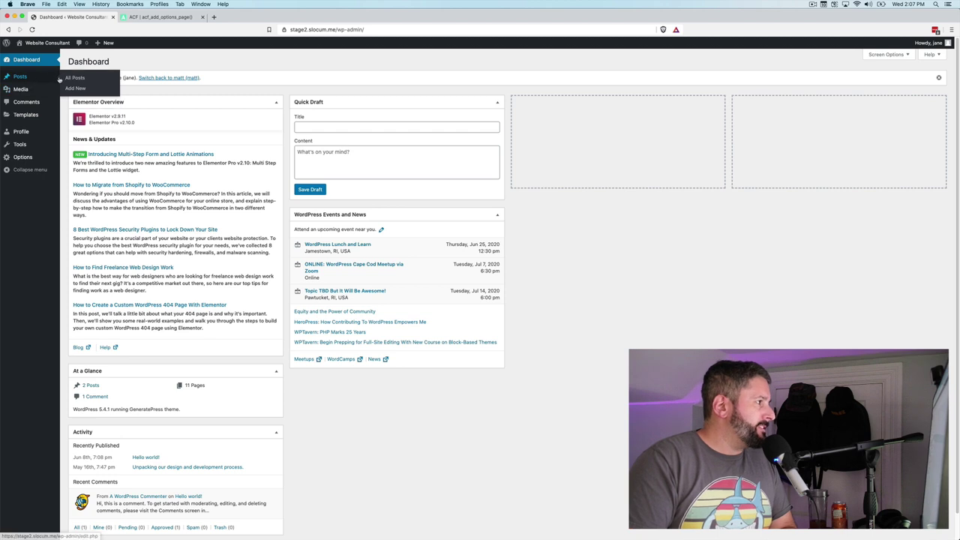
pyautogui.click(39, 159)
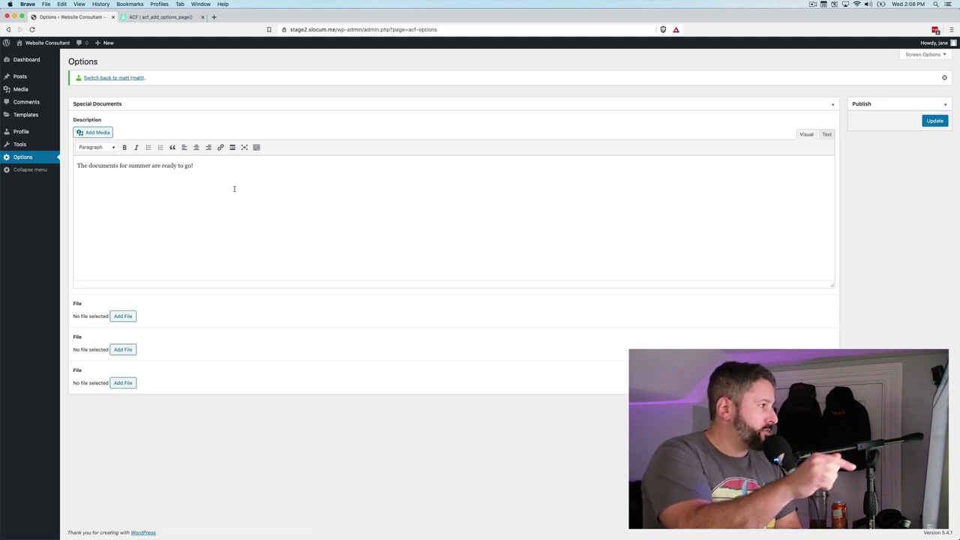
pyautogui.moveTo(58, 81)
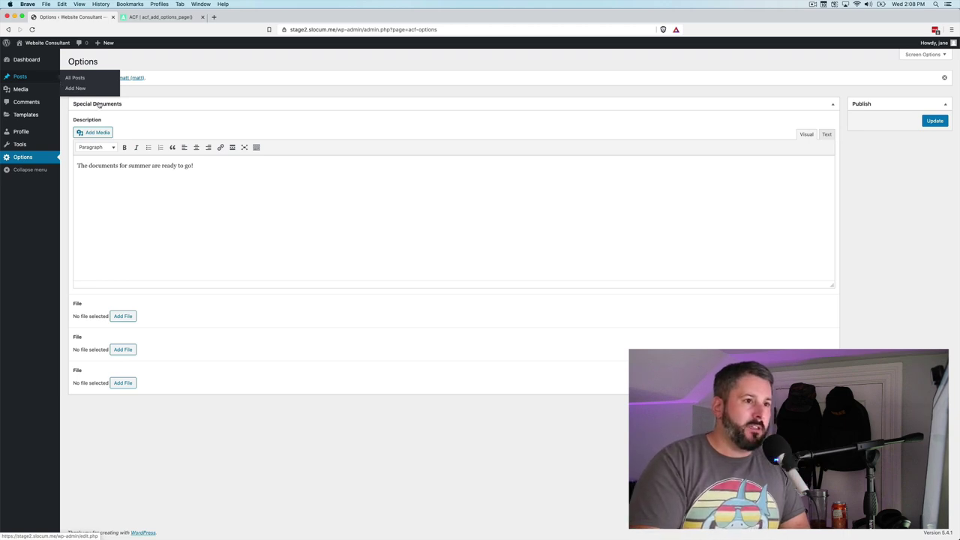
pyautogui.click(132, 179)
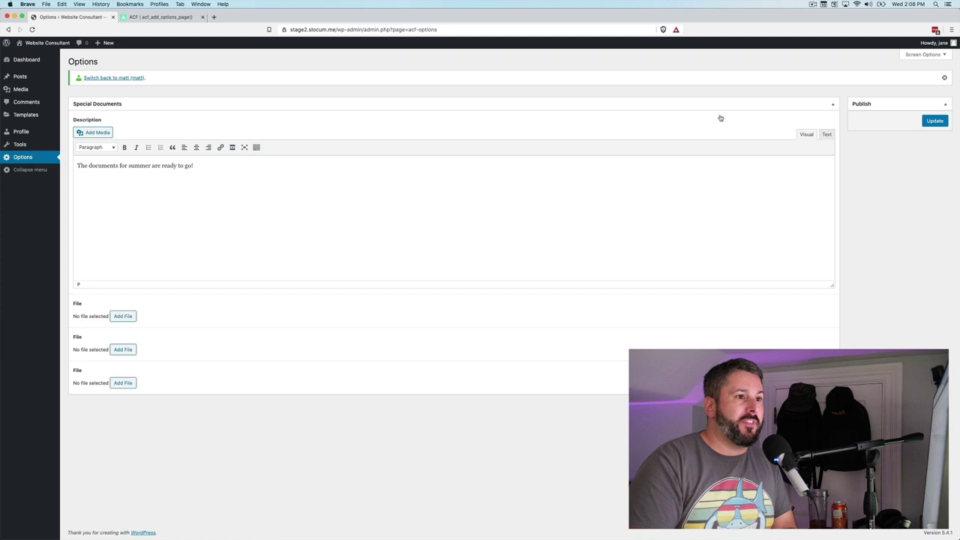
pyautogui.click(122, 80)
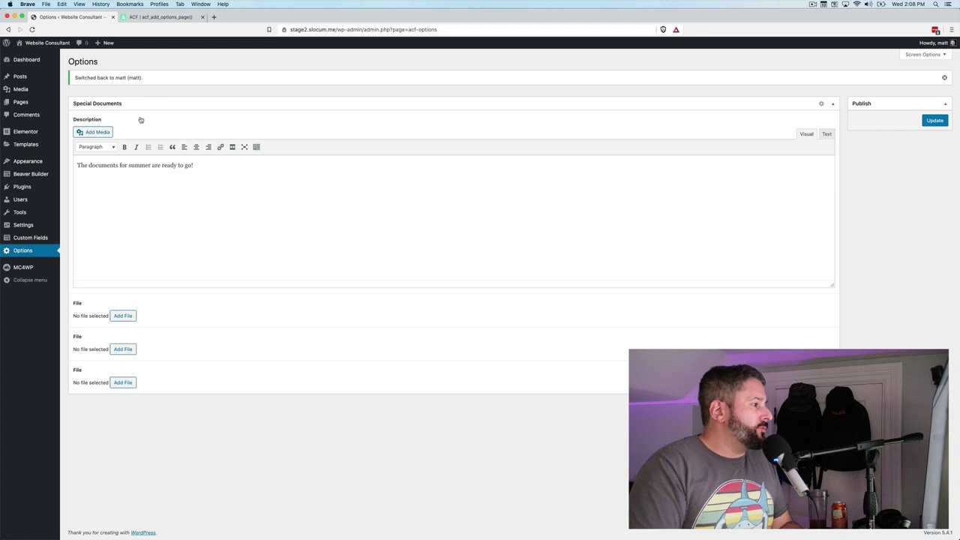
# Attach macbook-mockup-1.png to the first File field and undraw_welcoming_xvuq-1.svg to the second, both from the media library.
pyautogui.click(122, 316)
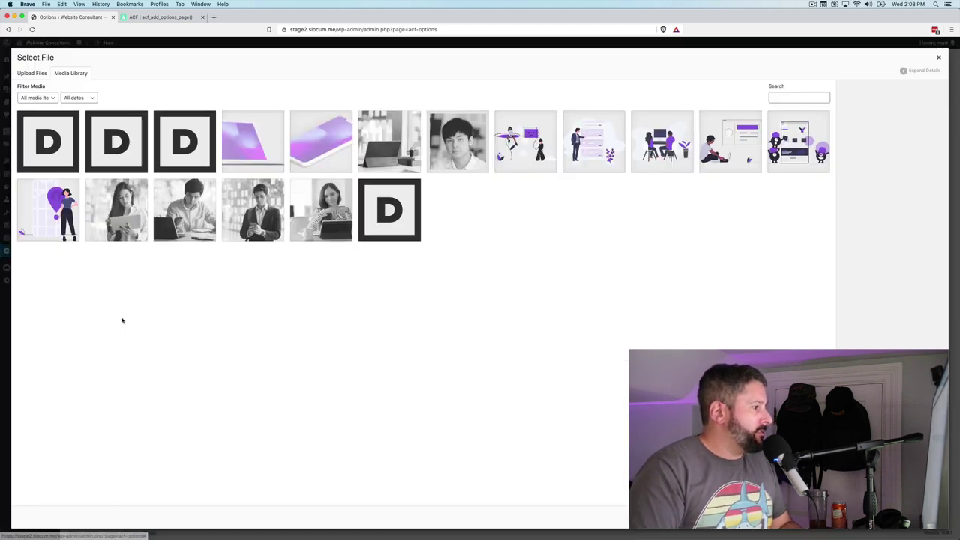
pyautogui.click(258, 152)
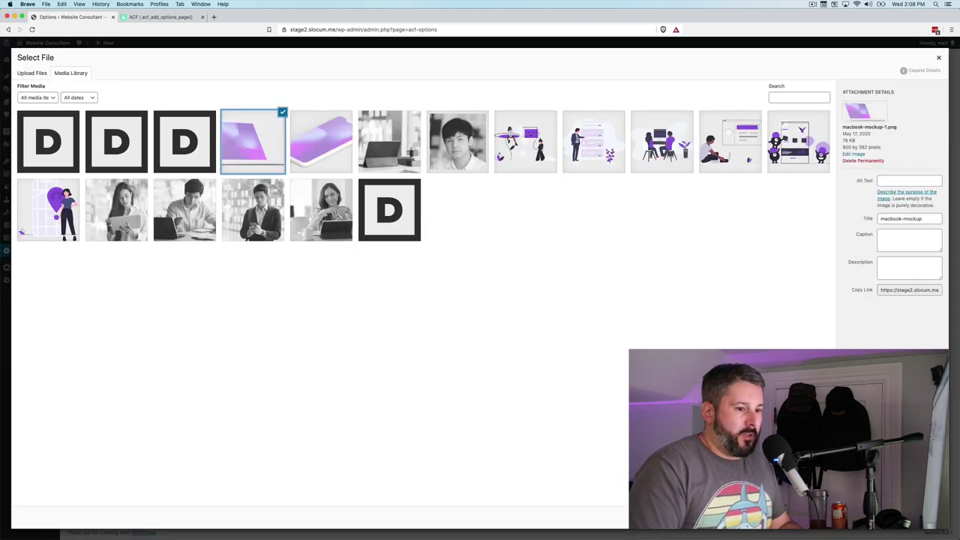
pyautogui.click(920, 516)
pyautogui.click(122, 370)
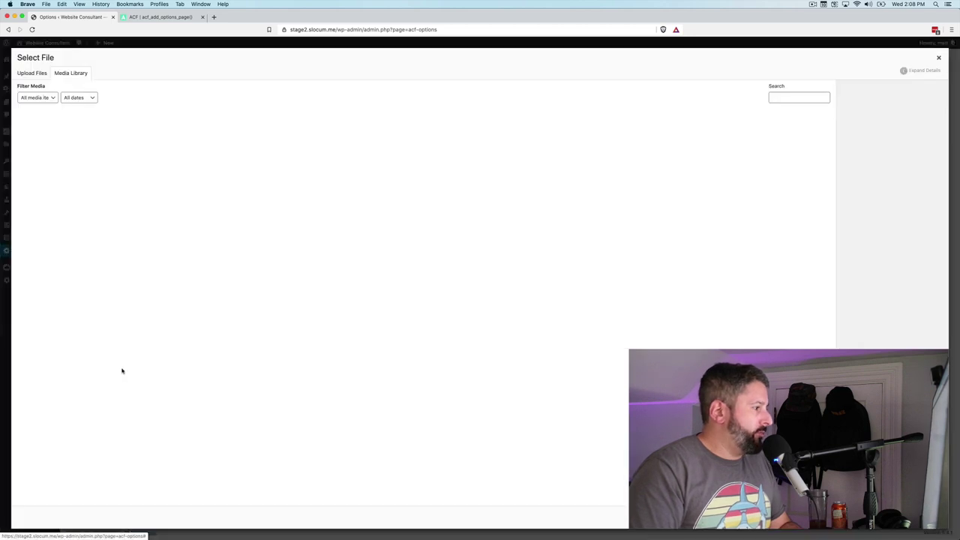
pyautogui.click(525, 141)
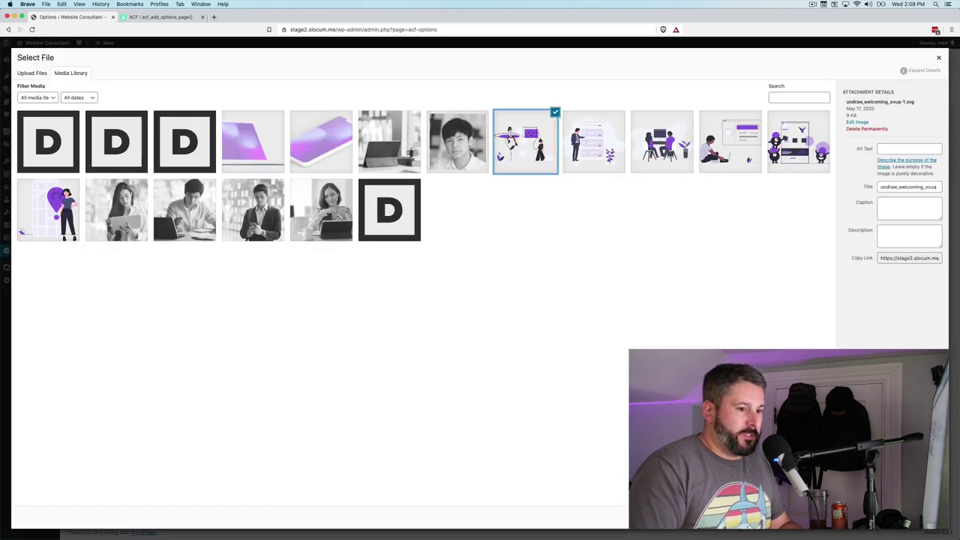
pyautogui.click(921, 517)
# Attach undraw_pair_programming_njlp-1.svg from the media library to the third File field and update the Options page.
pyautogui.click(120, 424)
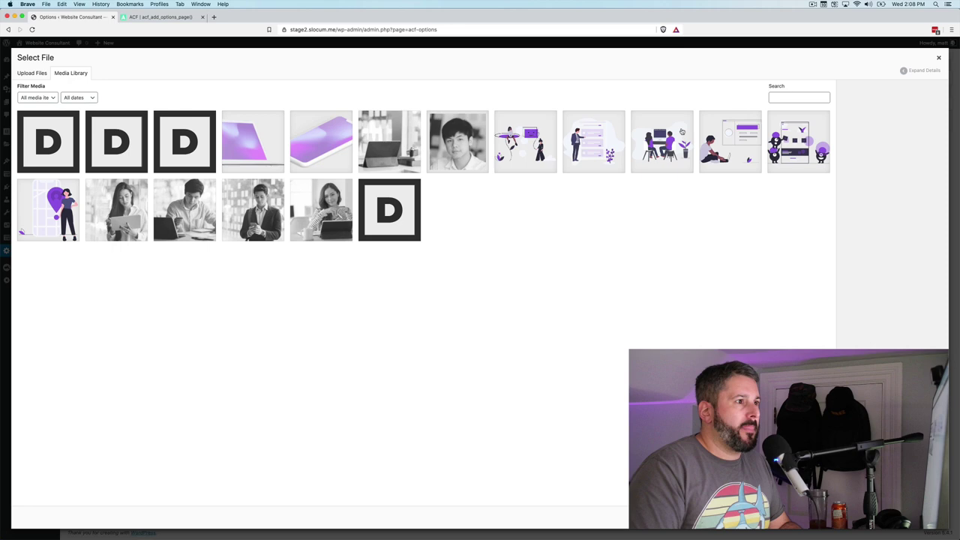
pyautogui.click(675, 136)
pyautogui.click(921, 517)
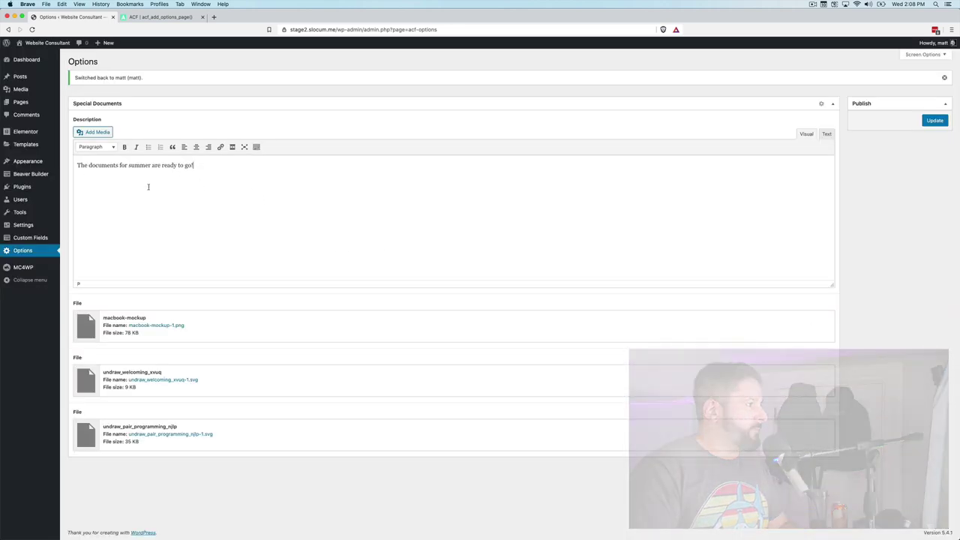
pyautogui.click(934, 120)
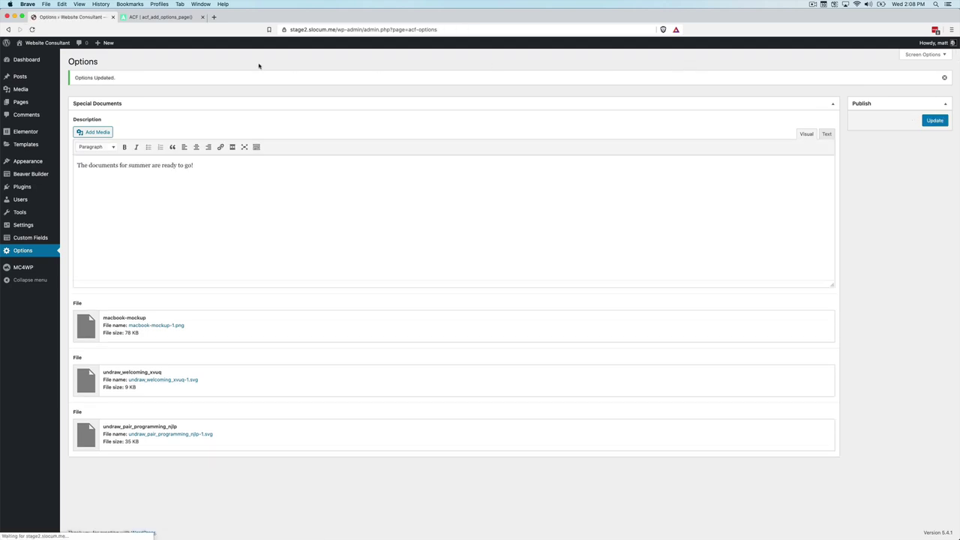
# Create a Beaver Builder saved template titled Documents with type Template and open it in the Beaver Builder editor.
pyautogui.moveTo(47, 175)
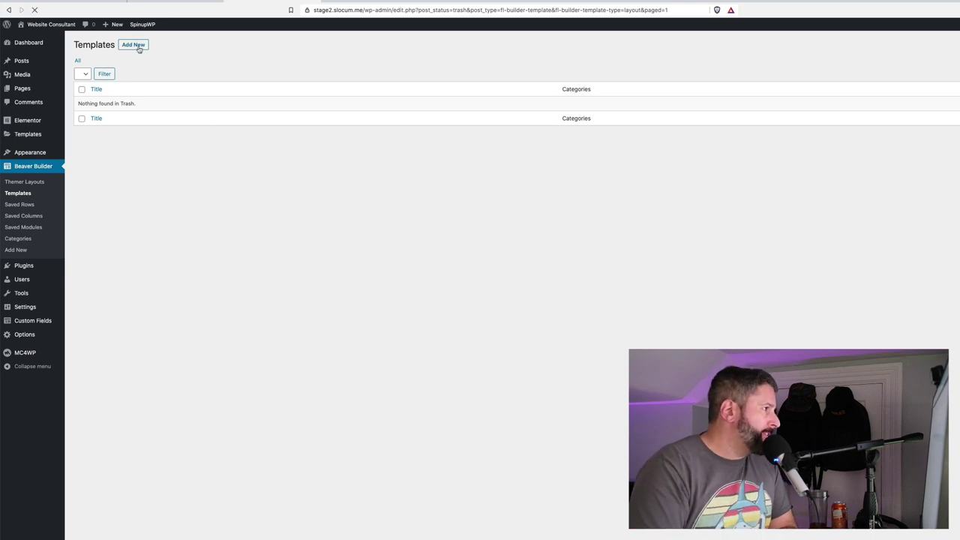
pyautogui.click(298, 101)
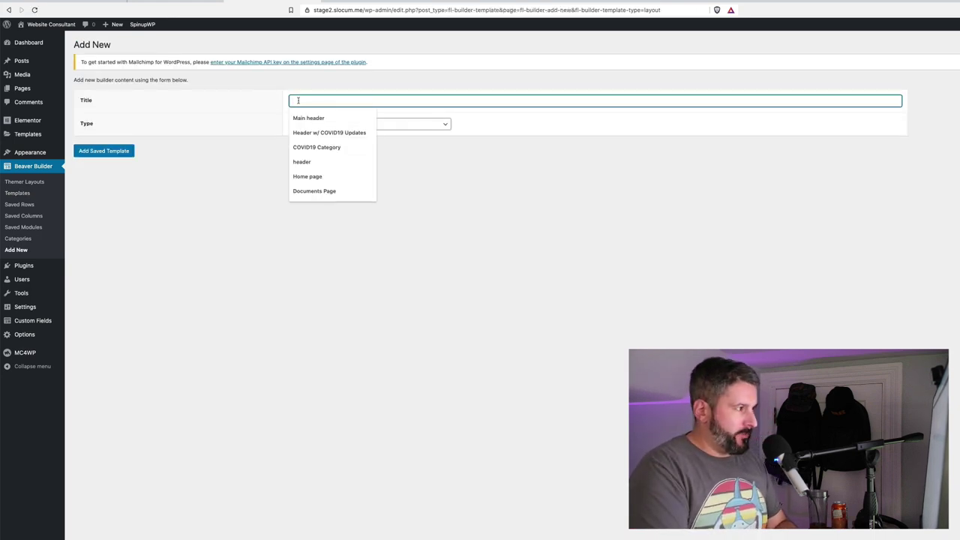
pyautogui.write('Documents')
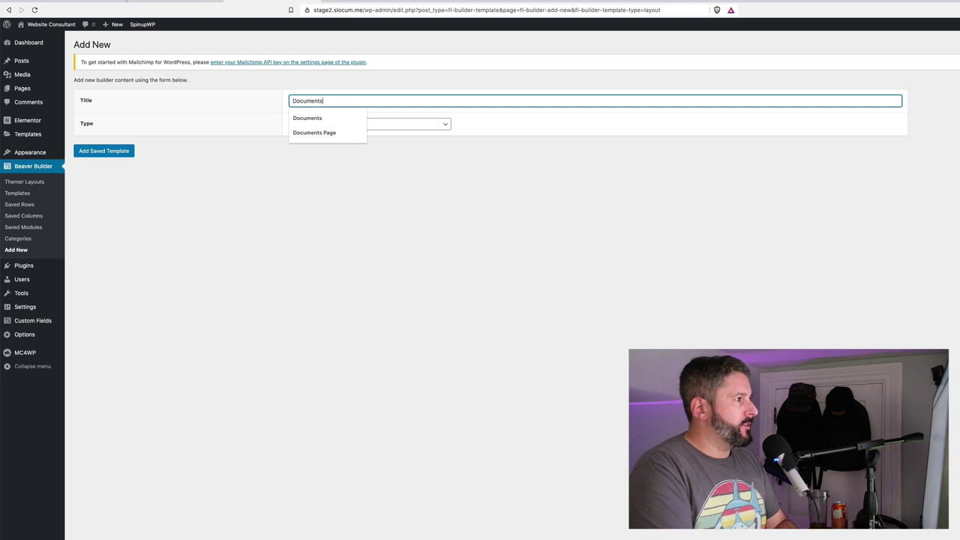
pyautogui.click(298, 116)
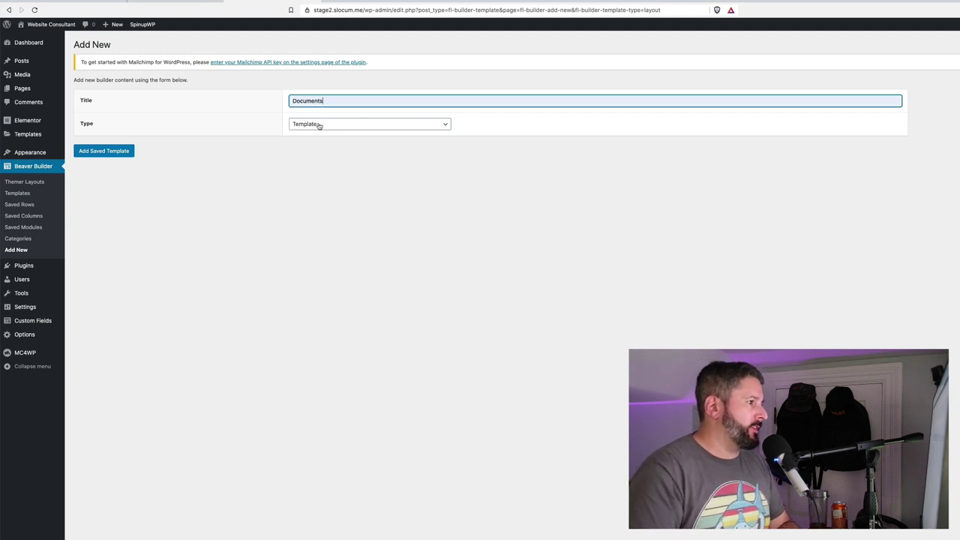
pyautogui.click(87, 154)
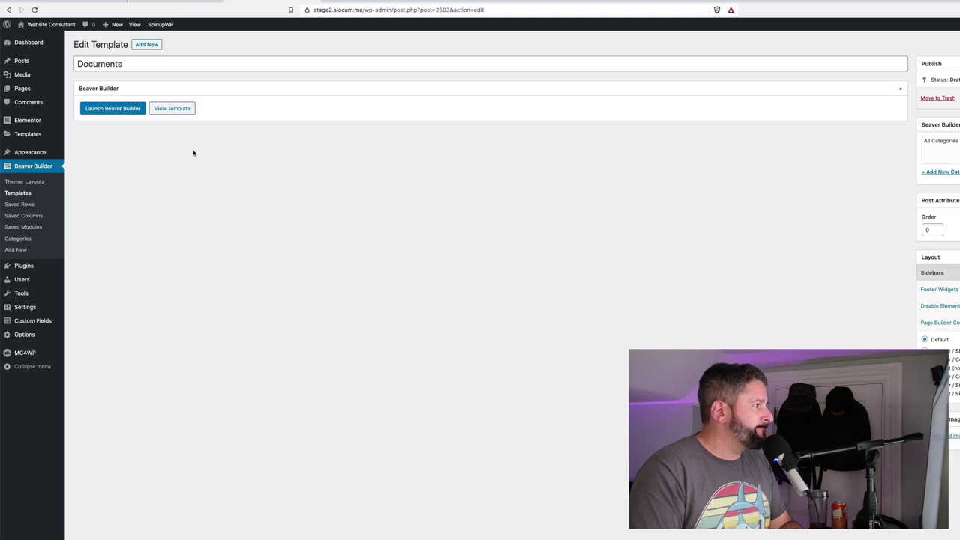
pyautogui.click(131, 111)
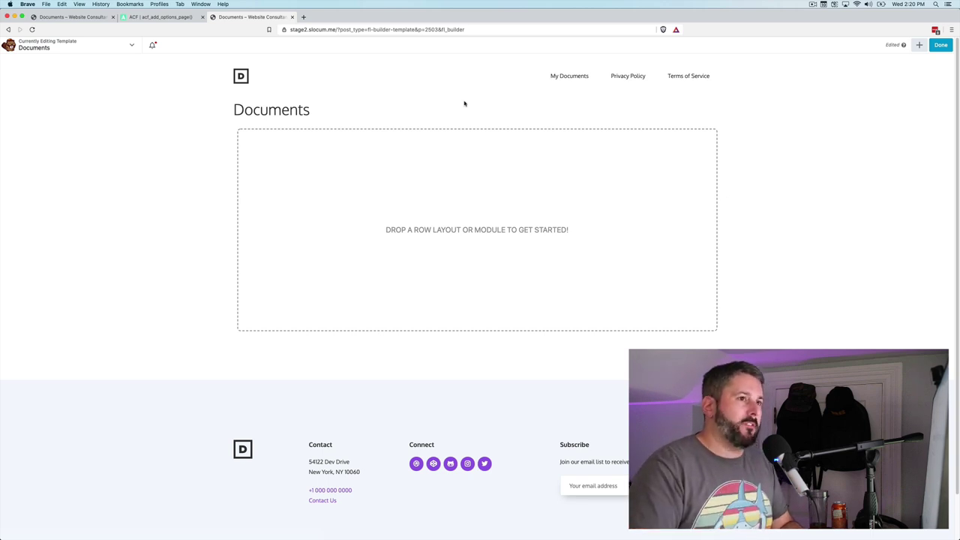
# Add a Text Editor module to the empty Documents template and choose to insert an ACF Option Field into its content.
pyautogui.click(919, 45)
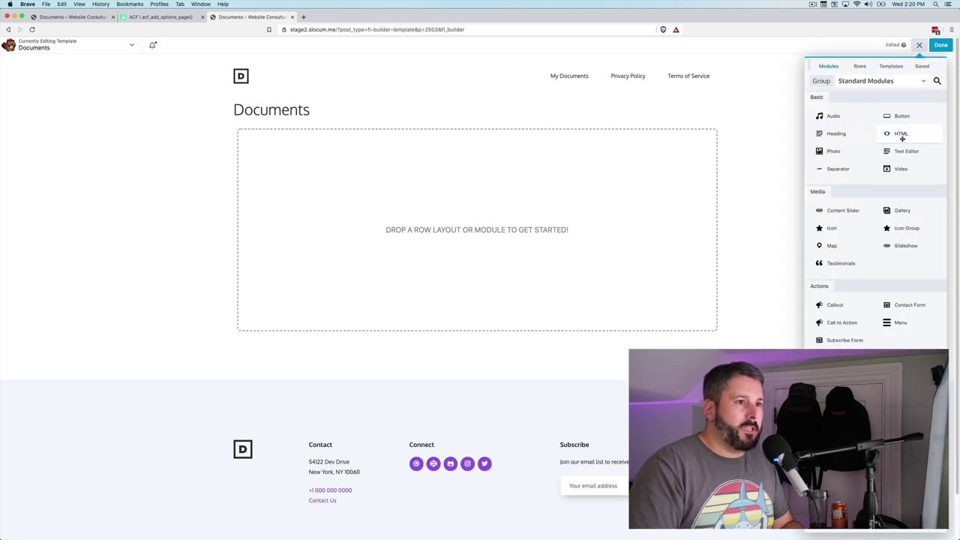
pyautogui.moveTo(902, 151); pyautogui.dragTo(530, 180)
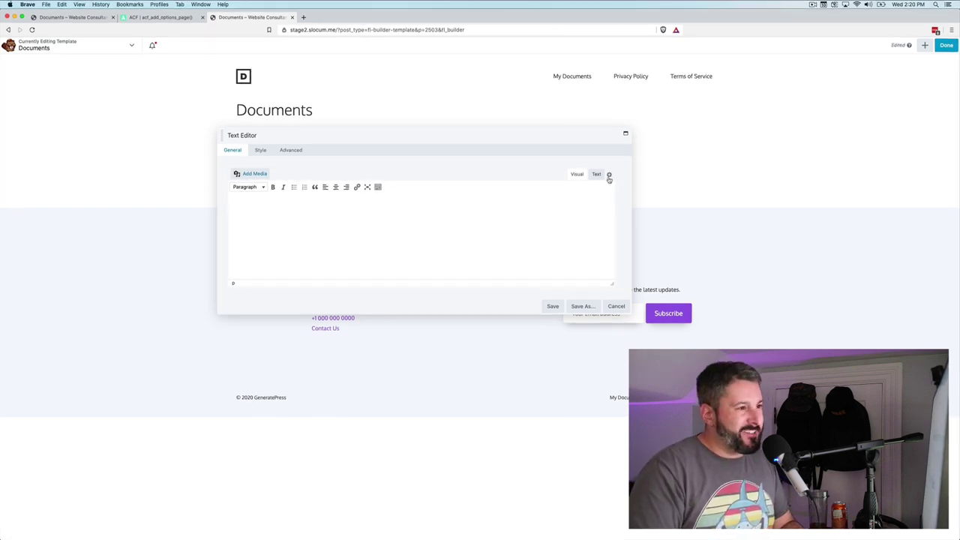
pyautogui.click(609, 176)
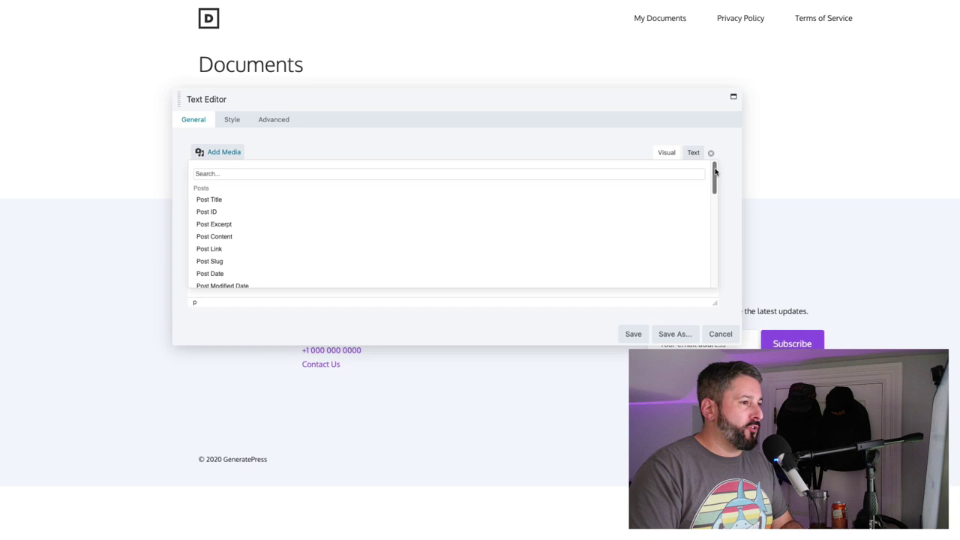
pyautogui.moveTo(610, 191); pyautogui.dragTo(613, 250)
pyautogui.moveTo(819, 264); pyautogui.dragTo(817, 280)
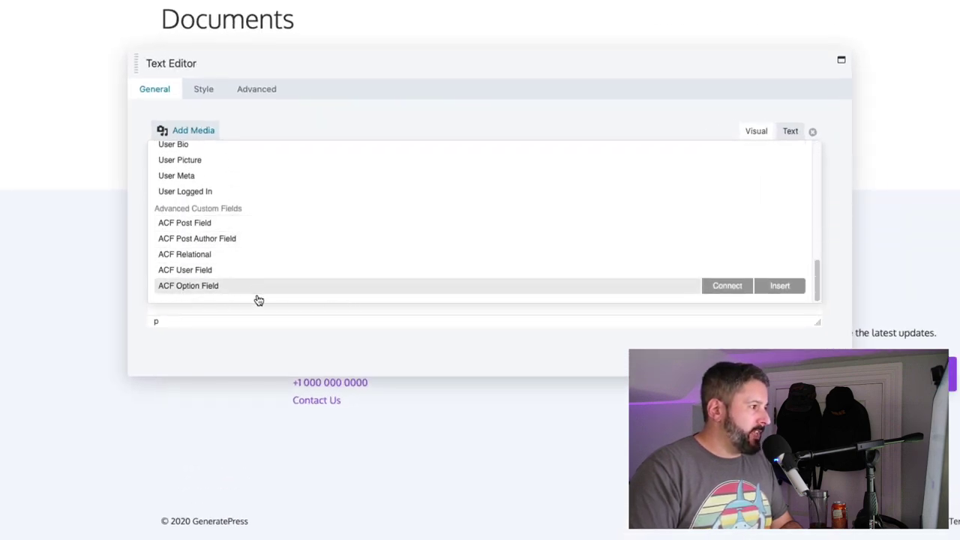
pyautogui.moveTo(464, 290)
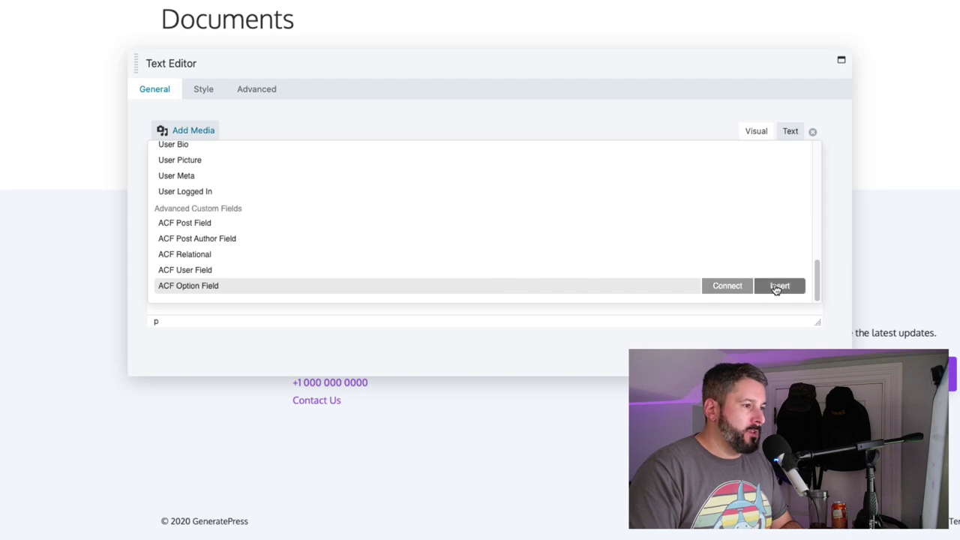
pyautogui.click(777, 286)
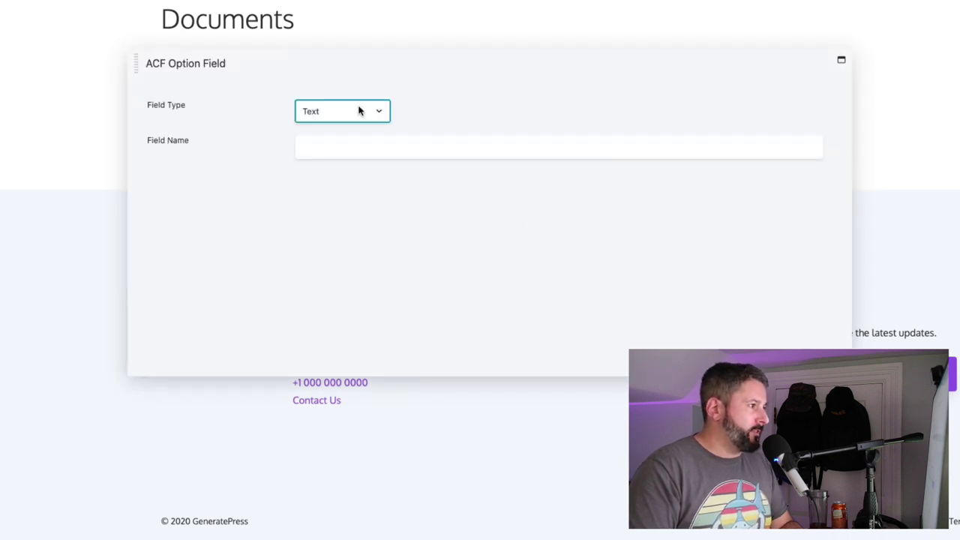
pyautogui.click(359, 111)
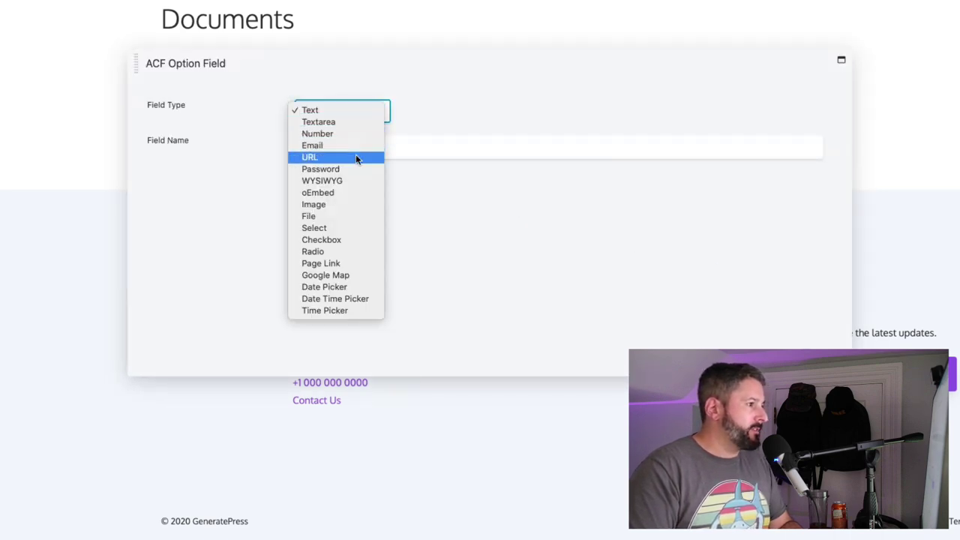
pyautogui.click(334, 216)
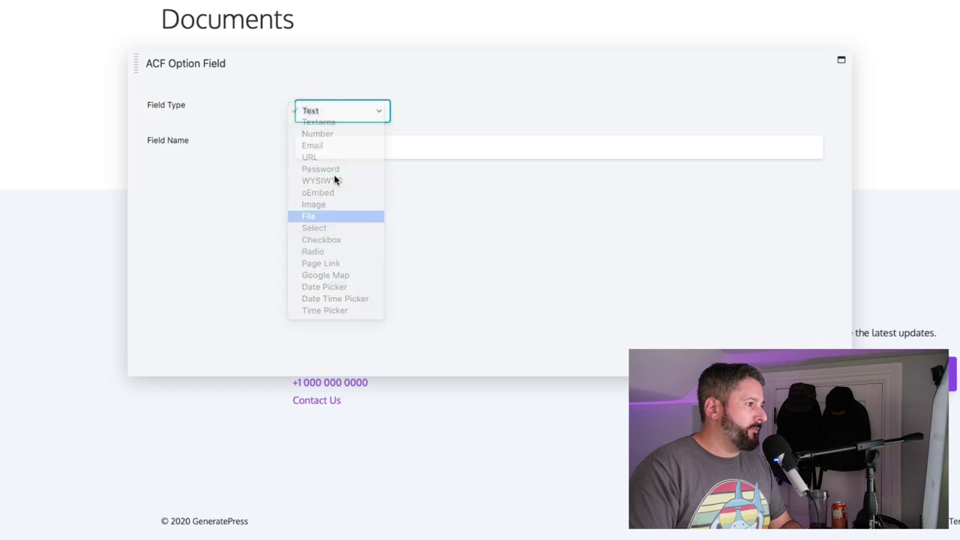
pyautogui.click(344, 146)
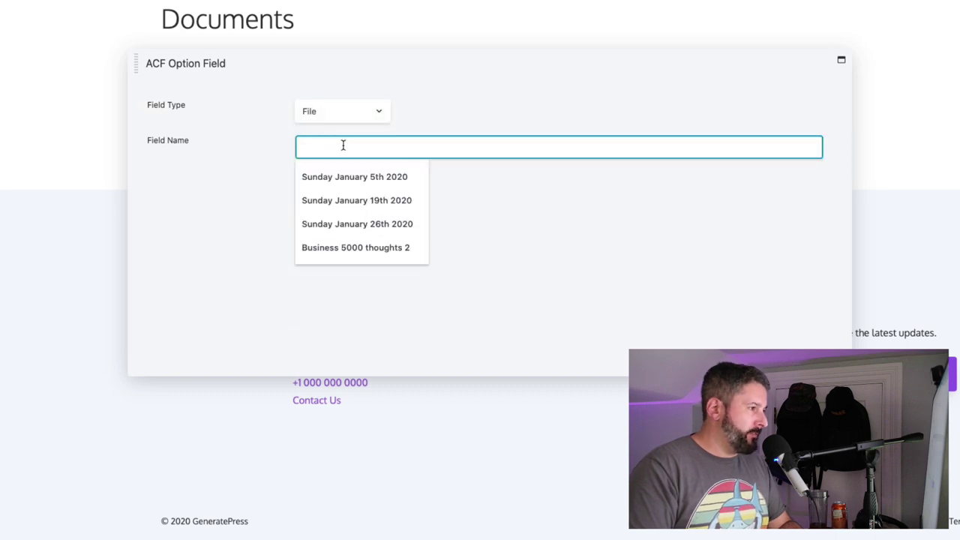
# Insert the option field with type WYSIWYG and field name description, and save the Text Editor module.
pyautogui.click(362, 112)
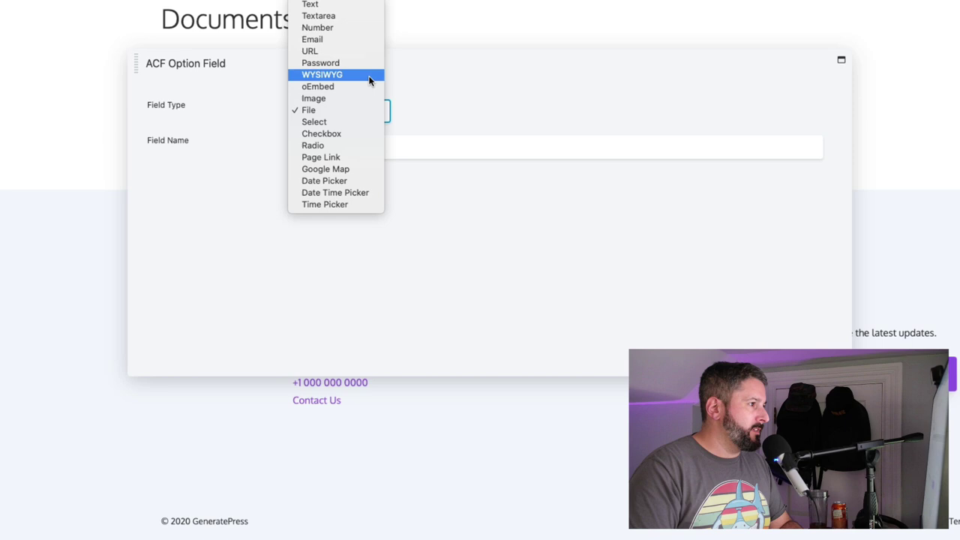
pyautogui.click(367, 73)
pyautogui.click(353, 149)
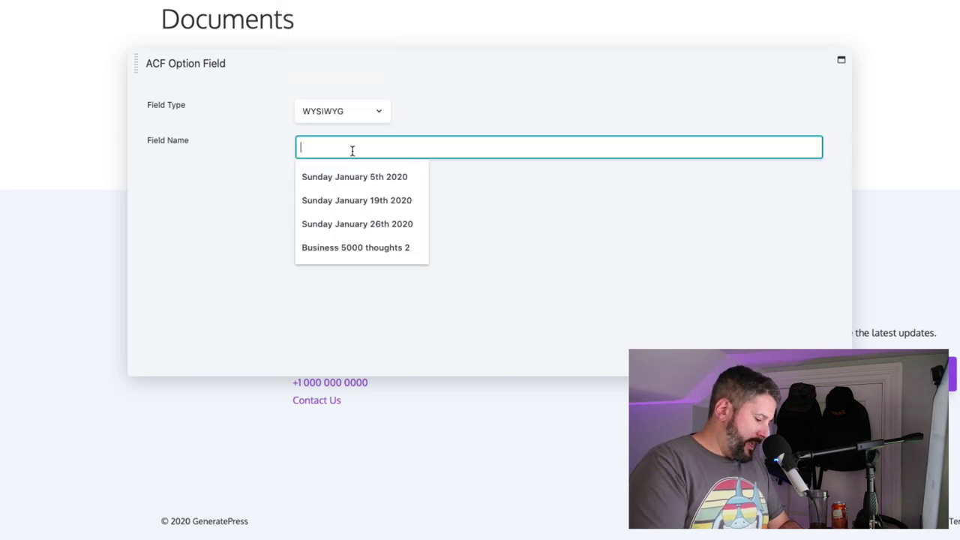
pyautogui.write('descriptiop')
pyautogui.press('BackSpace')
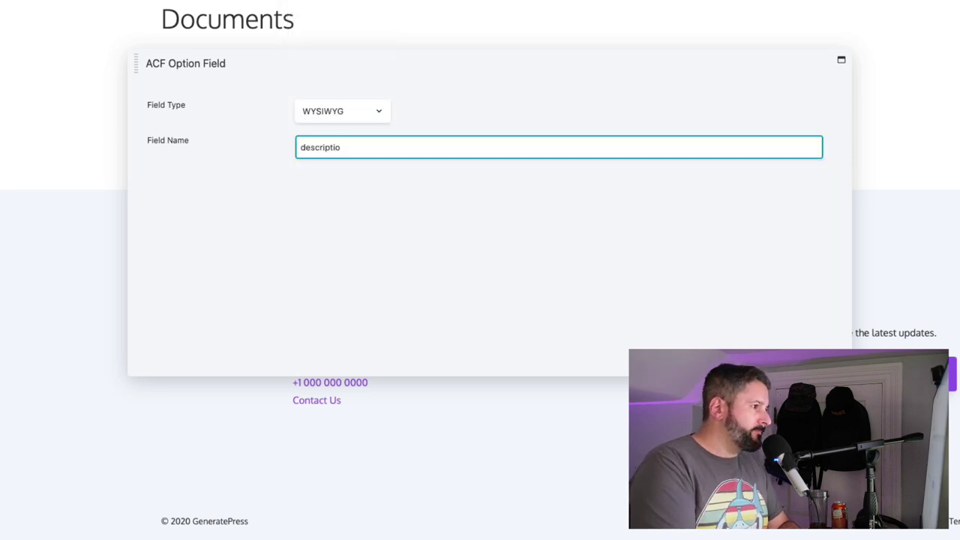
pyautogui.click(775, 362)
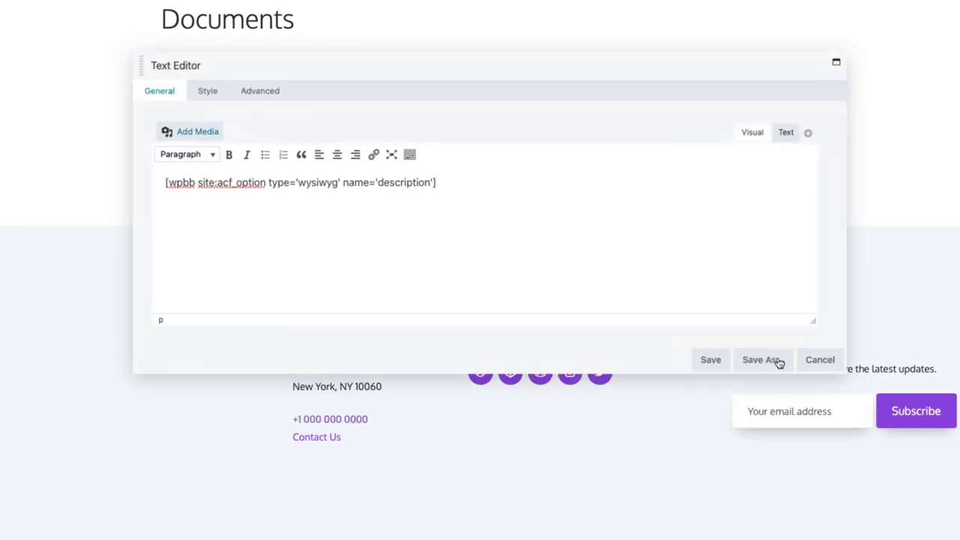
pyautogui.click(714, 363)
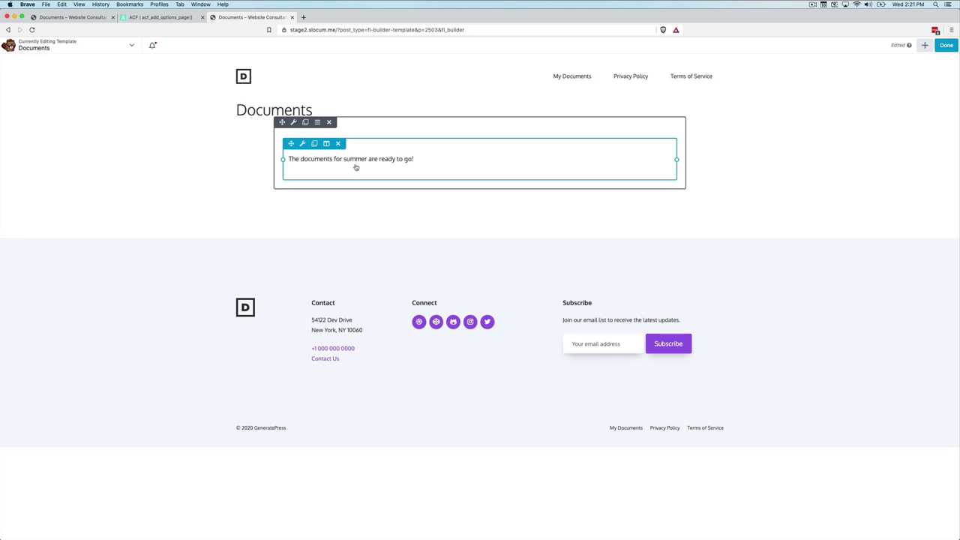
# Add a three-column row below the description text in the Documents template.
pyautogui.click(925, 45)
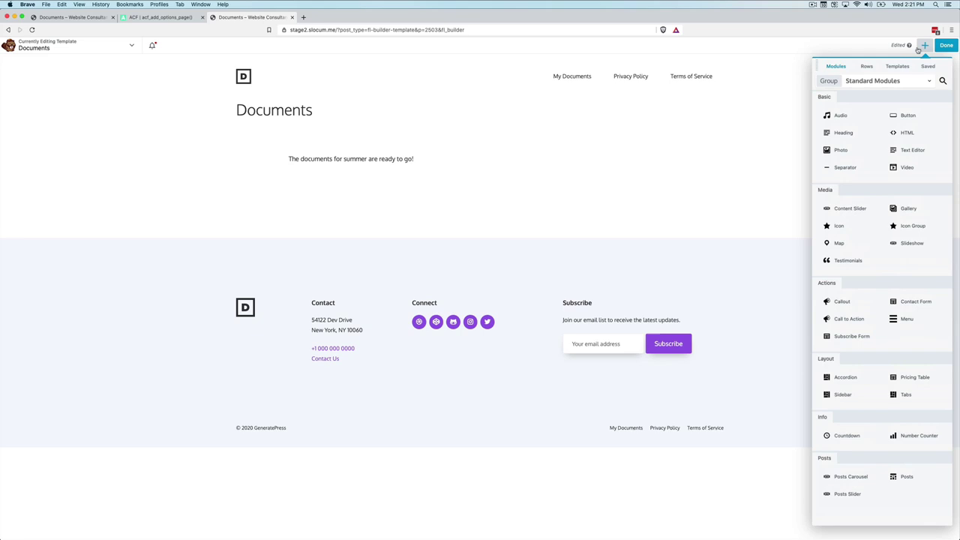
pyautogui.click(865, 67)
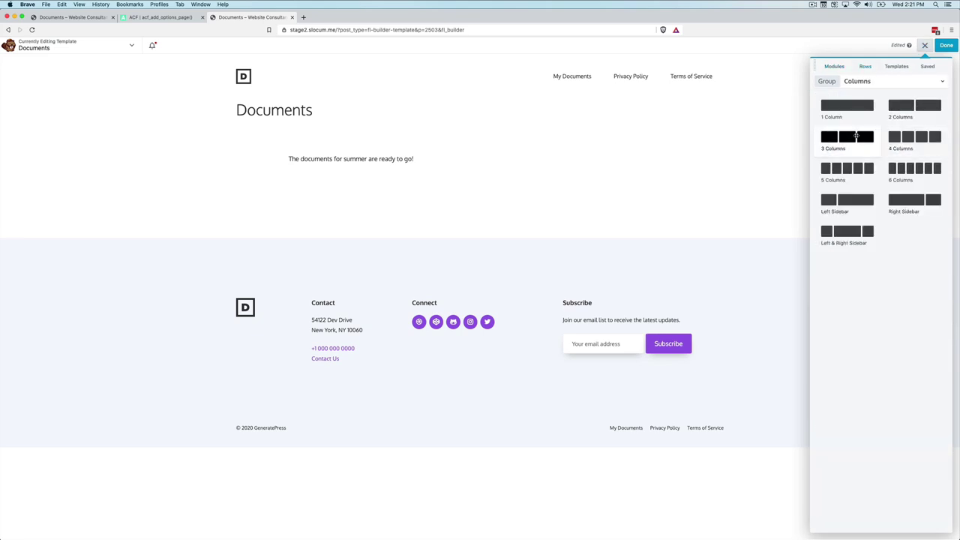
pyautogui.moveTo(853, 138); pyautogui.dragTo(505, 212)
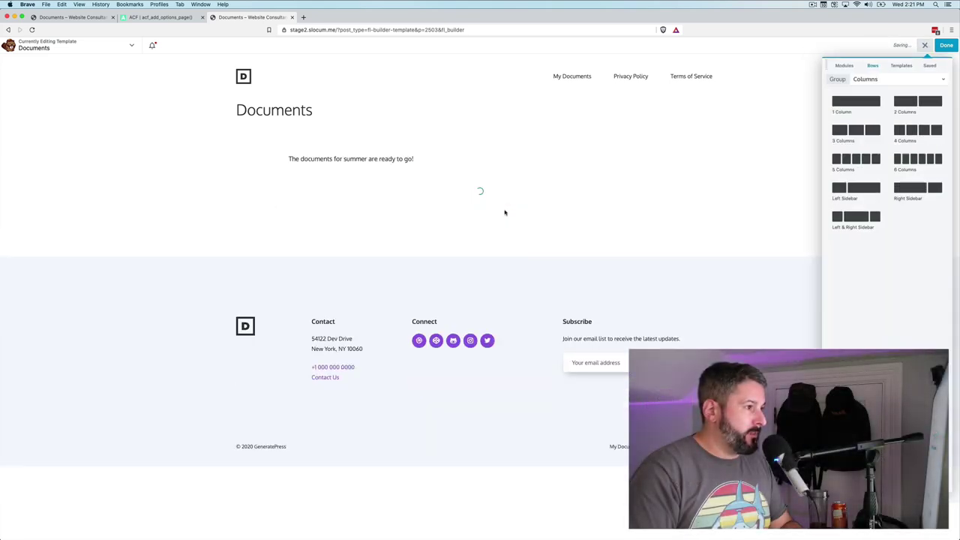
# Add a Button module to the first column of the row, with a book icon and the text Download Document.
pyautogui.click(832, 67)
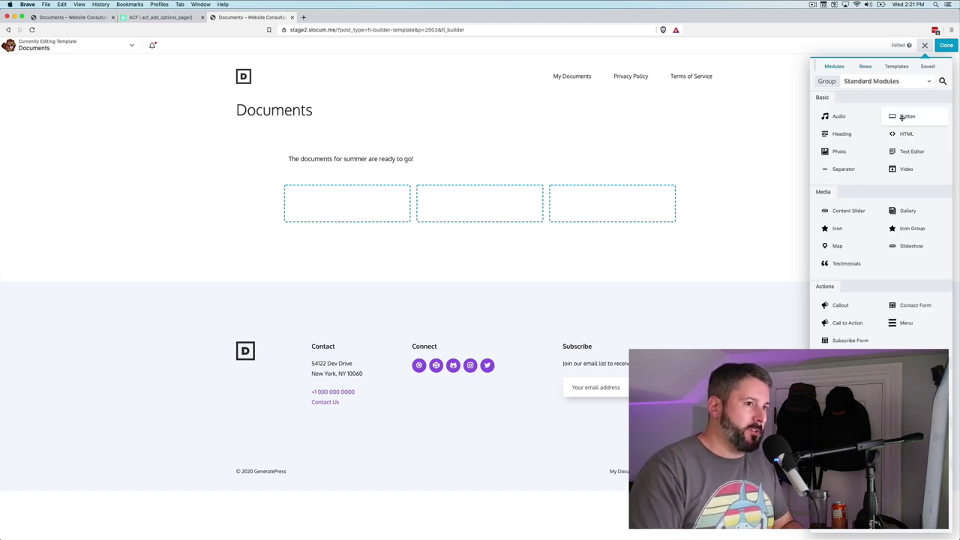
pyautogui.moveTo(906, 118); pyautogui.dragTo(353, 217)
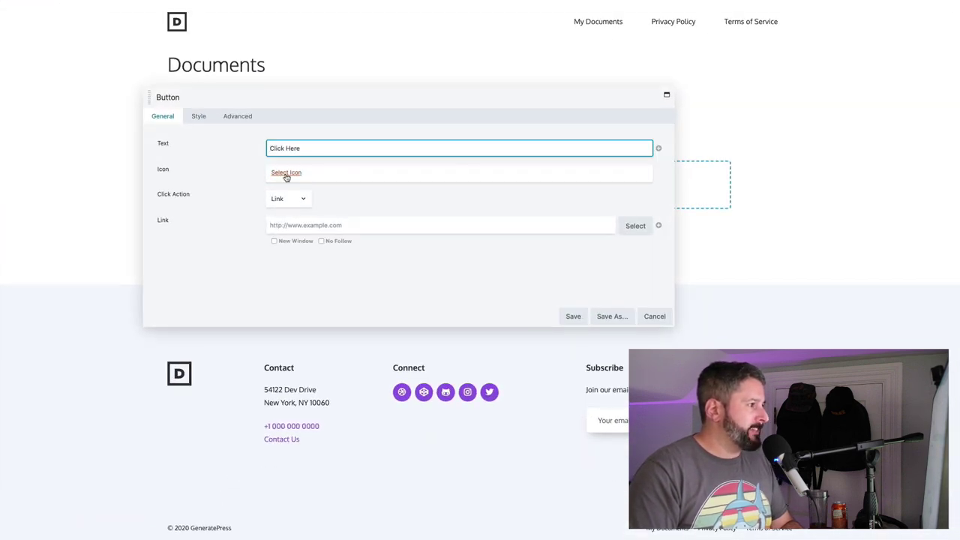
pyautogui.click(286, 173)
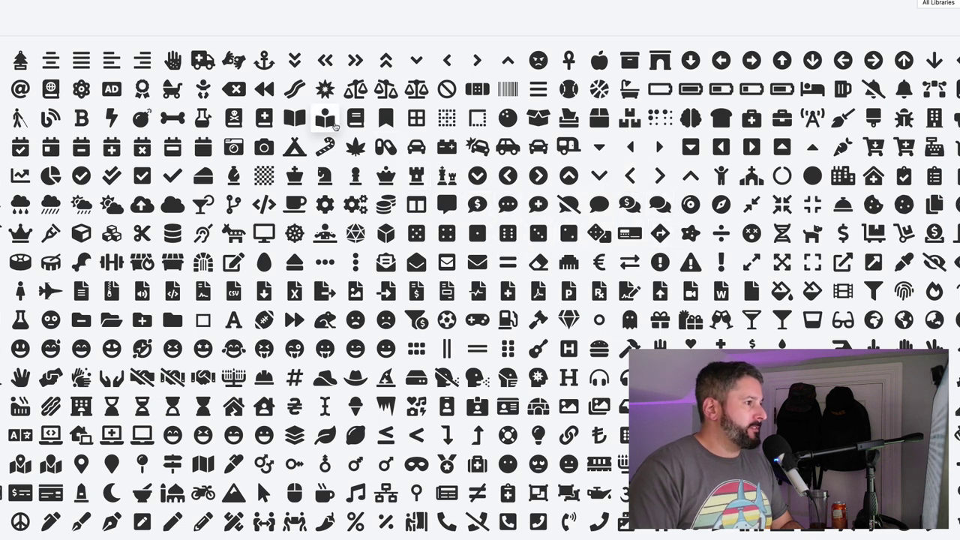
pyautogui.click(356, 118)
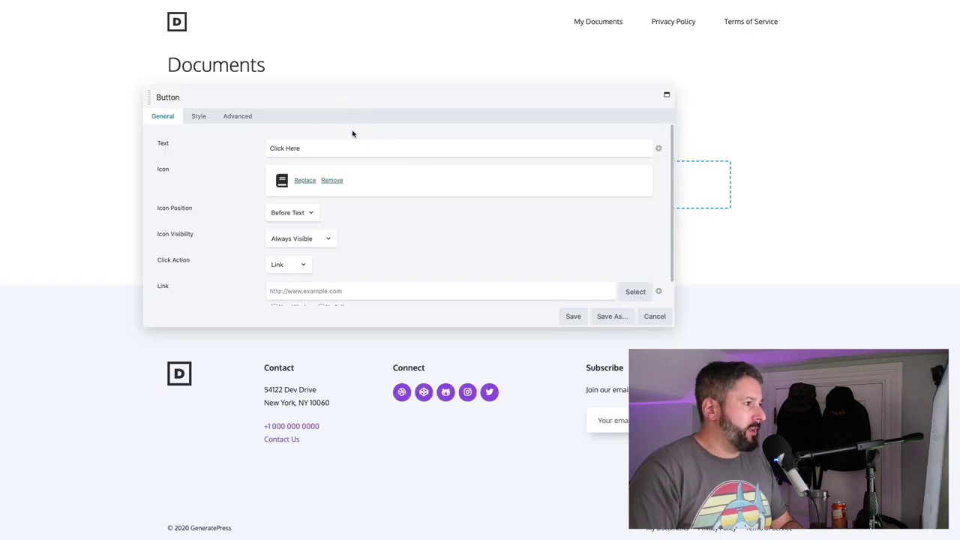
pyautogui.tripleClick(316, 147)
pyautogui.write('Download Doc')
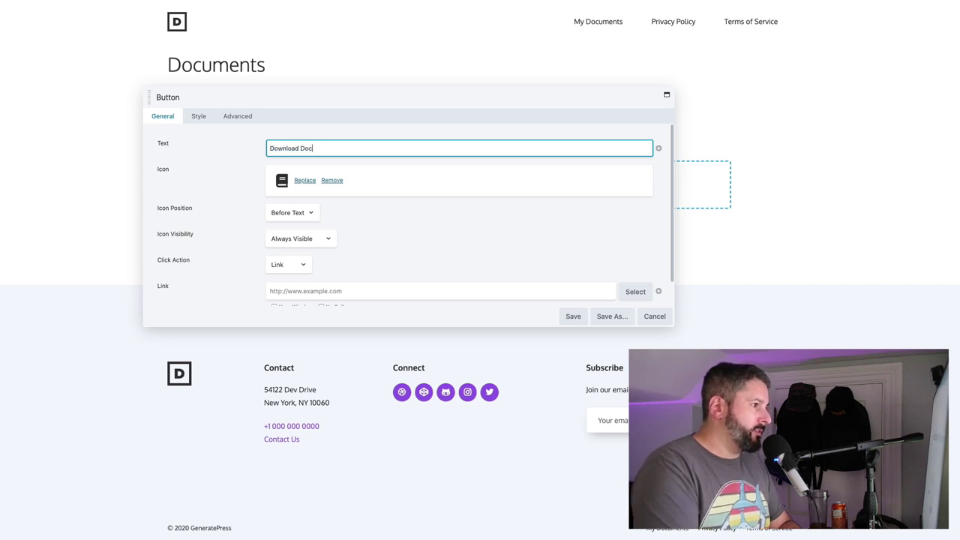
pyautogui.write('ument')
# Connect the button's link to an ACF Option Field of type File with field name file_1, and save the button.
pyautogui.scroll(-1, 401, 223)
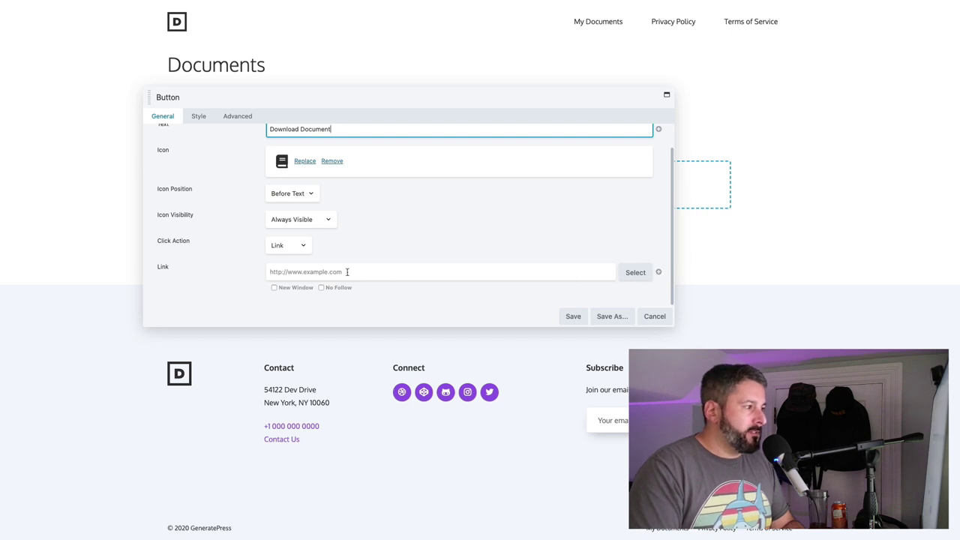
pyautogui.click(657, 272)
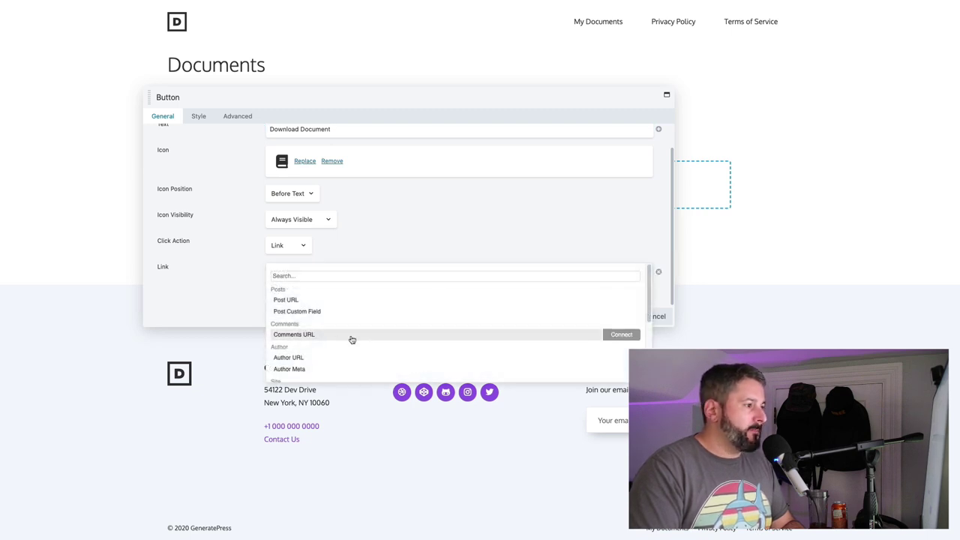
pyautogui.scroll(-3, 351, 336)
pyautogui.click(344, 371)
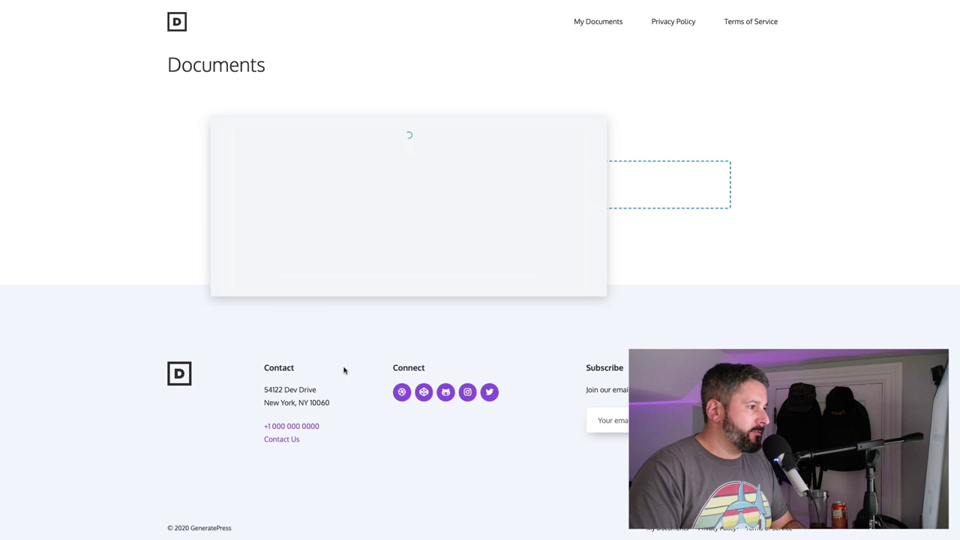
pyautogui.click(290, 137)
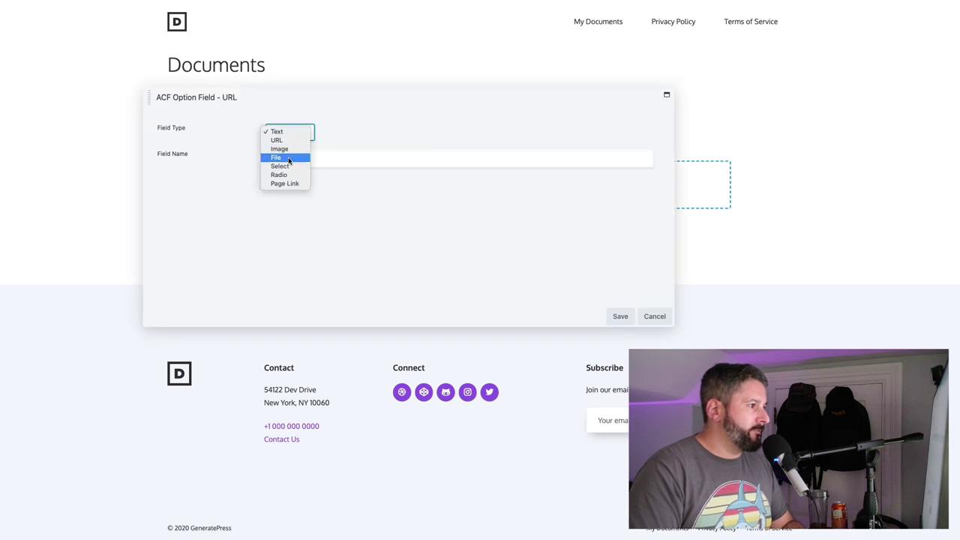
pyautogui.click(303, 157)
pyautogui.click(312, 157)
pyautogui.write('file')
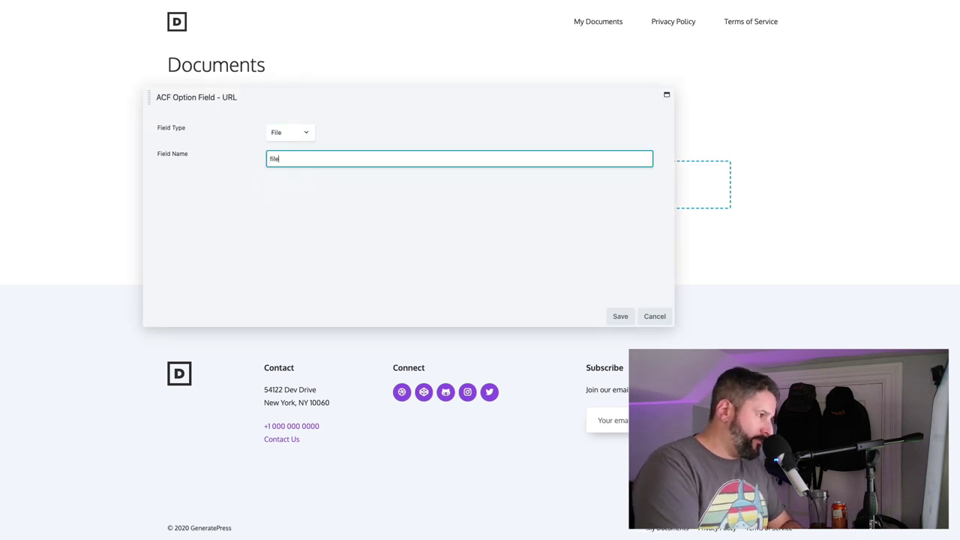
pyautogui.write('_1')
pyautogui.click(620, 315)
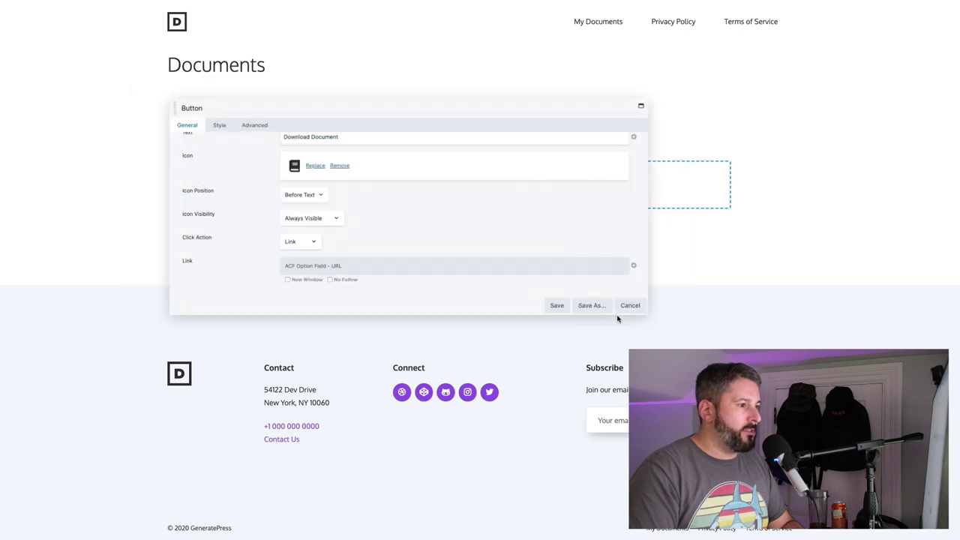
pyautogui.click(572, 317)
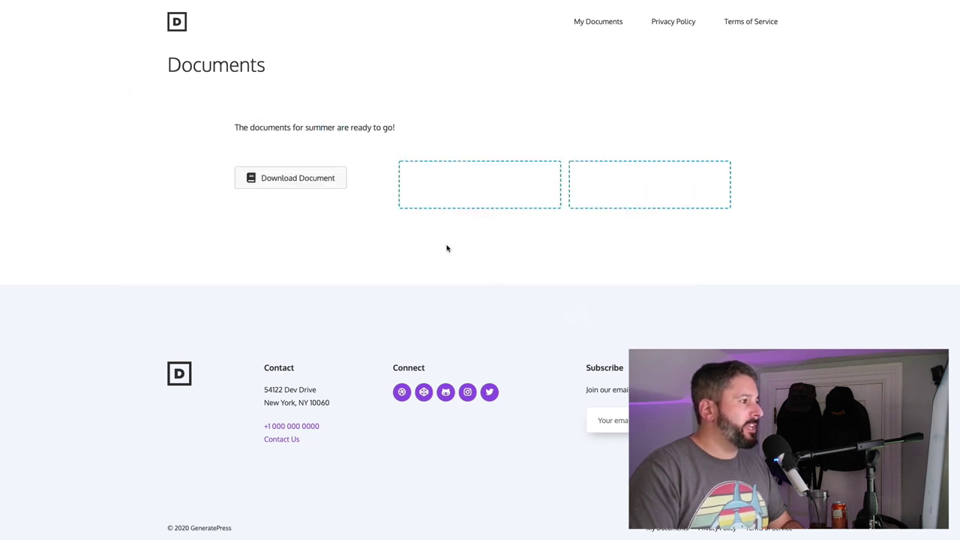
# Duplicate the Download Document button twice and move the copies into the second and third columns of the row.
pyautogui.moveTo(333, 178)
pyautogui.click(267, 166)
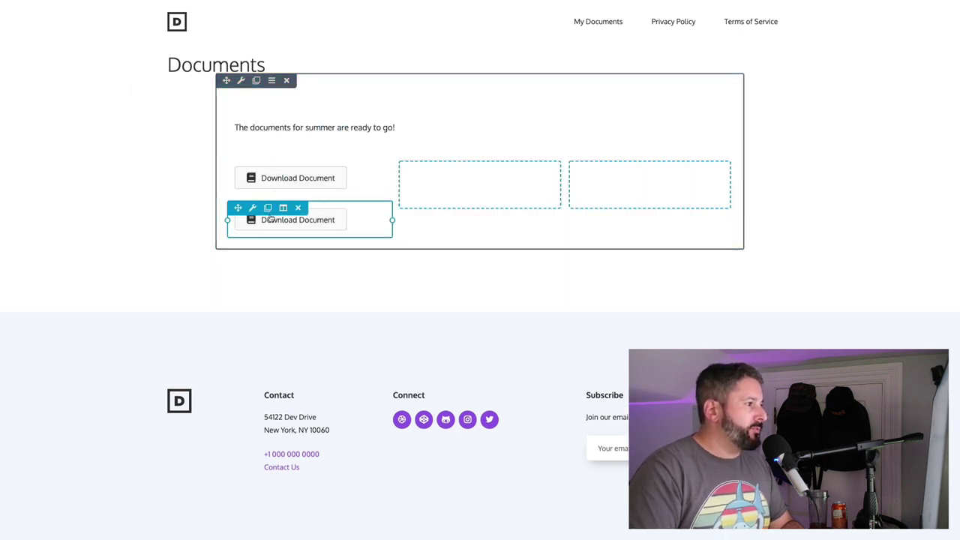
pyautogui.click(268, 207)
pyautogui.moveTo(232, 248); pyautogui.dragTo(602, 178)
pyautogui.moveTo(236, 211); pyautogui.dragTo(442, 184)
# Set the field name of the second column button's link connection to file_2 and save the button.
pyautogui.click(450, 178)
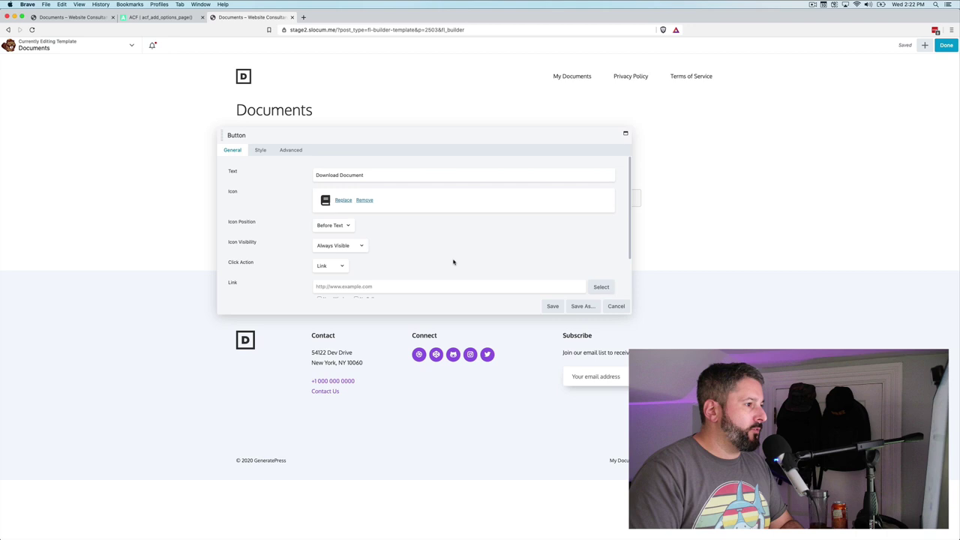
pyautogui.click(600, 274)
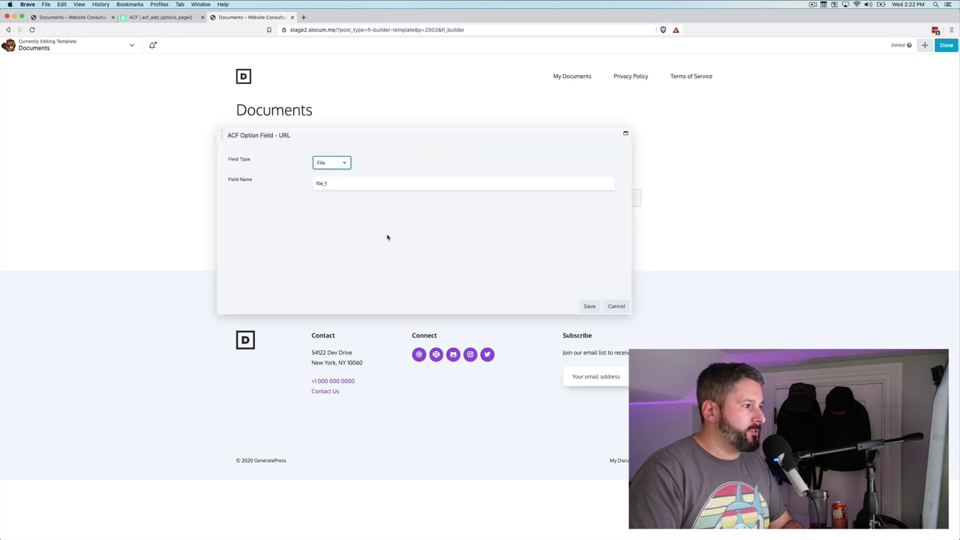
pyautogui.click(341, 185)
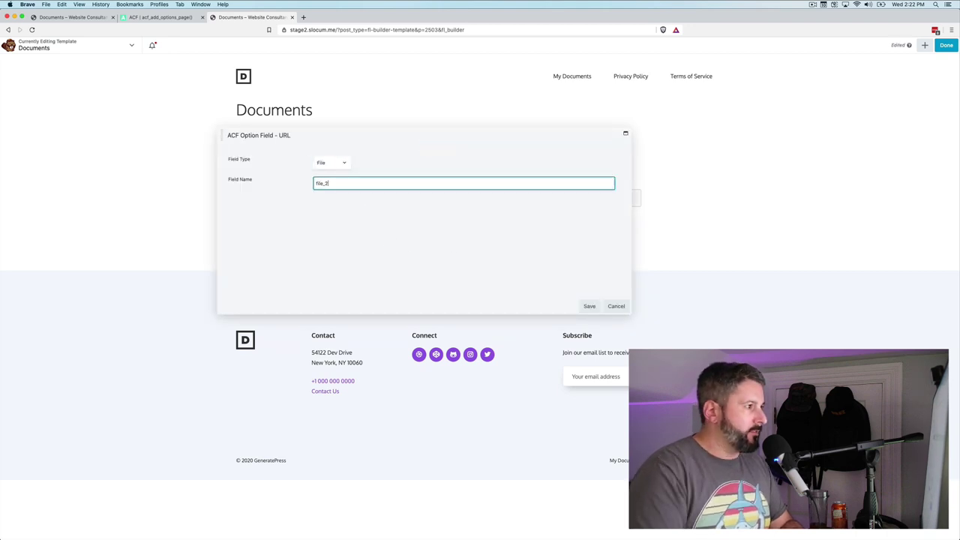
pyautogui.click(589, 306)
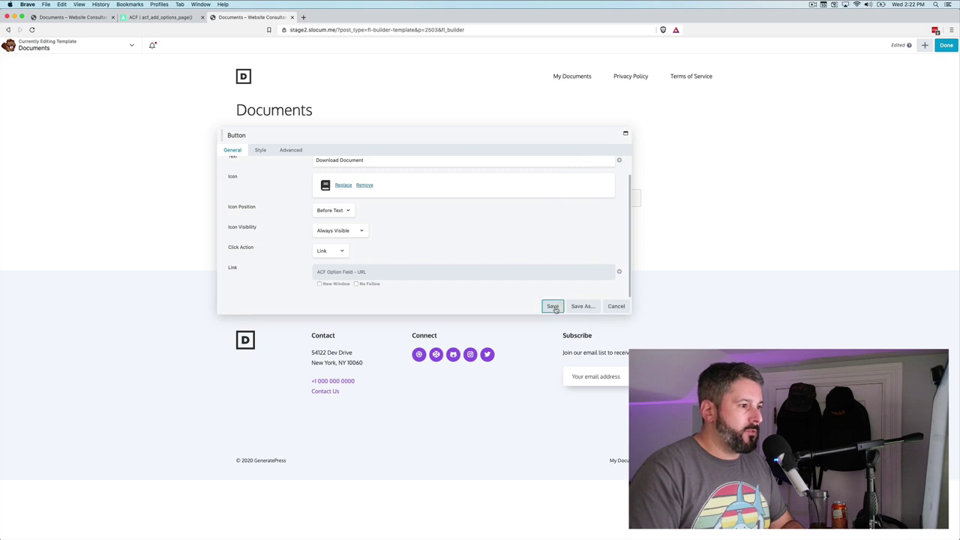
pyautogui.click(552, 306)
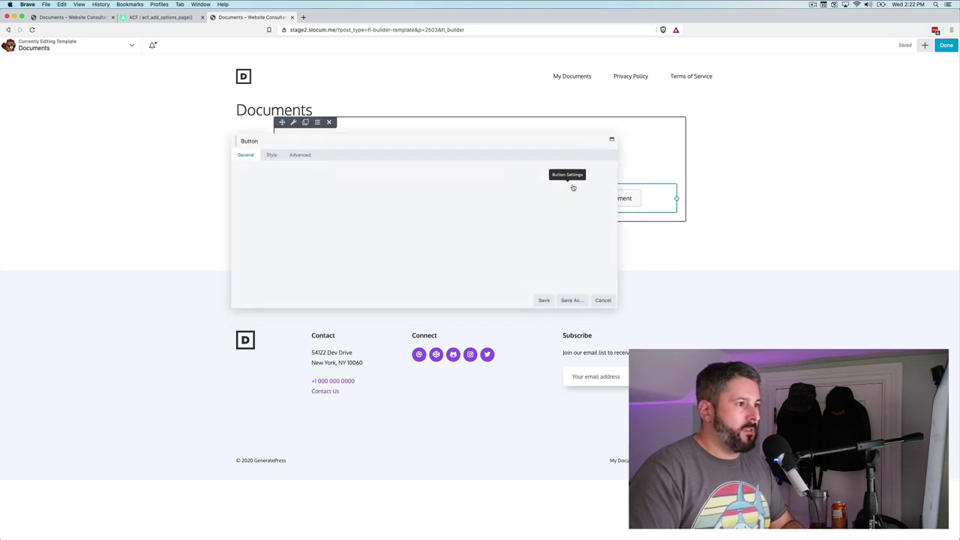
# Set the field name of the third column button's link connection to file_3, save it, and publish the Documents template.
pyautogui.scroll(-1, 584, 279)
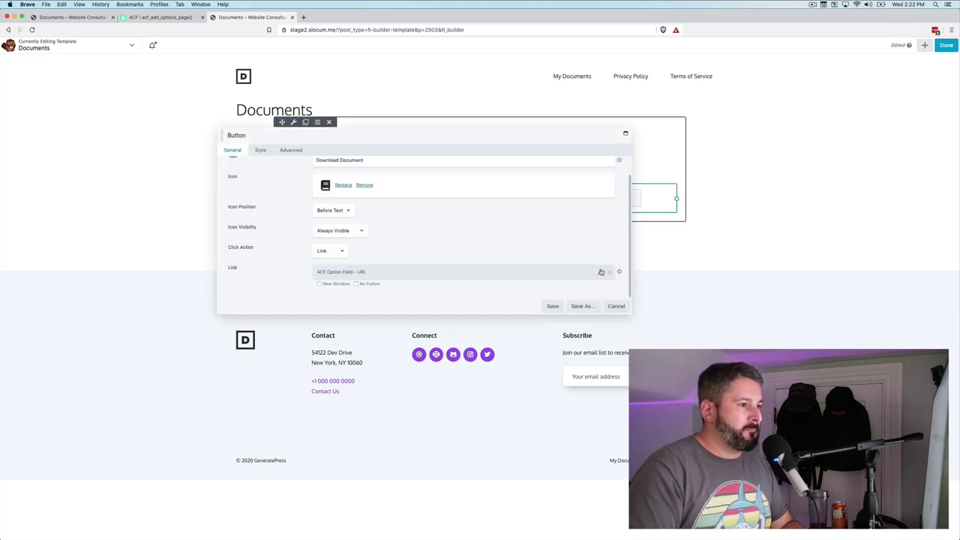
pyautogui.click(601, 271)
pyautogui.click(330, 183)
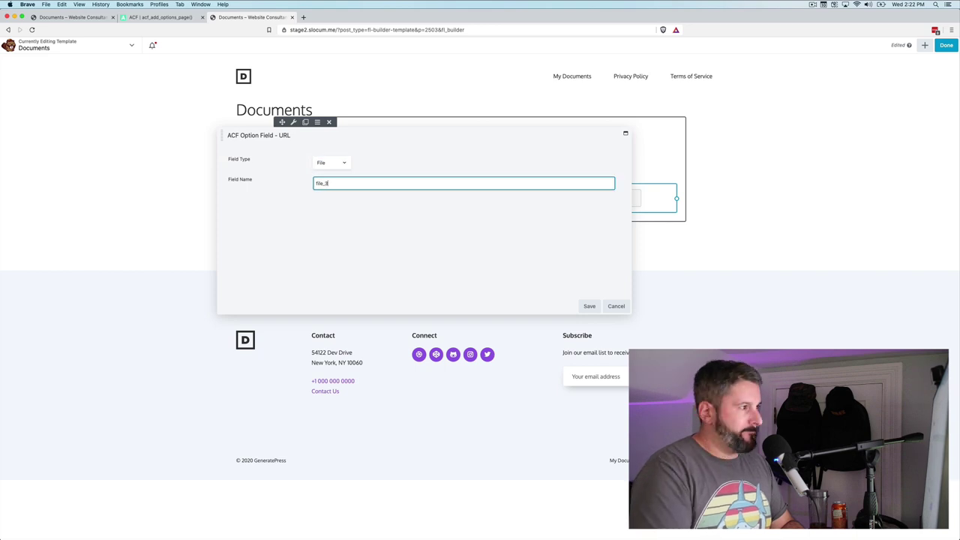
pyautogui.write('3')
pyautogui.click(590, 306)
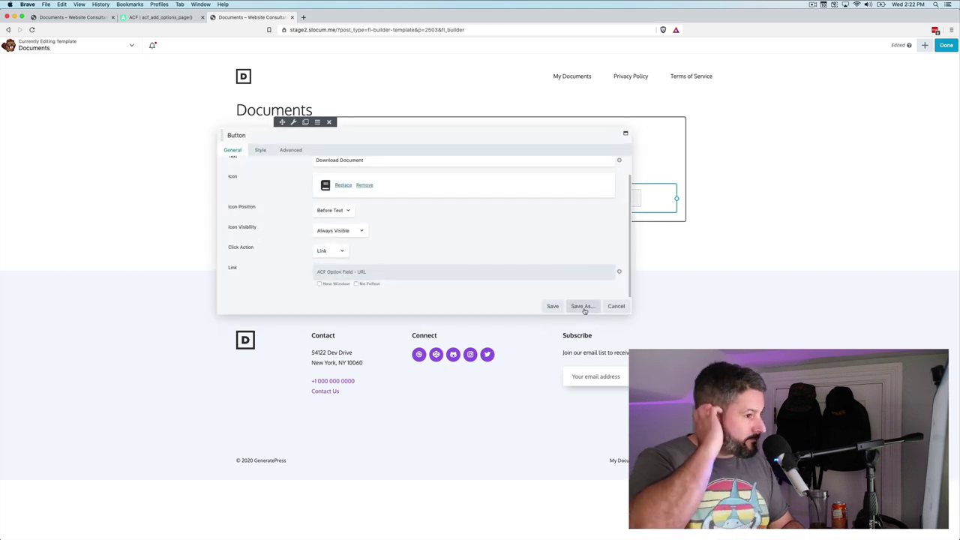
pyautogui.click(553, 306)
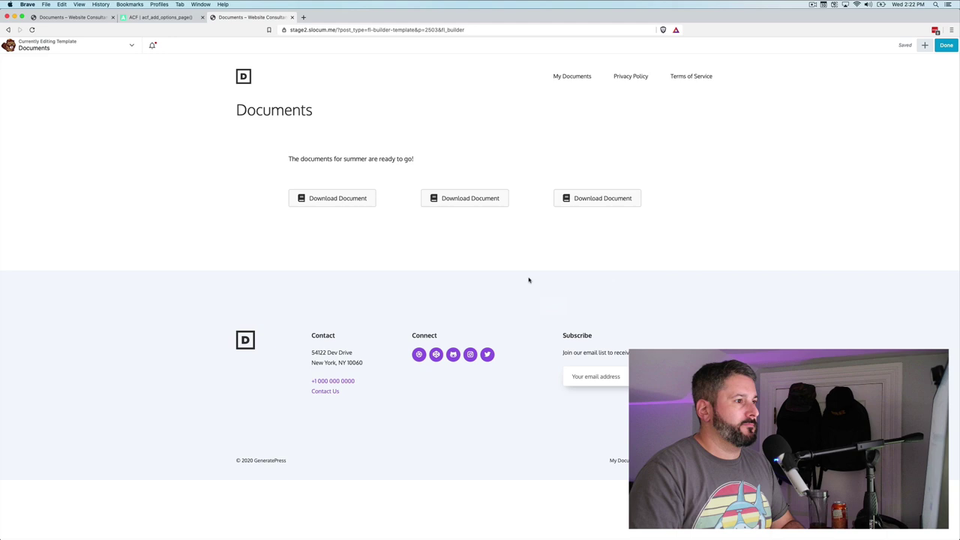
pyautogui.click(945, 47)
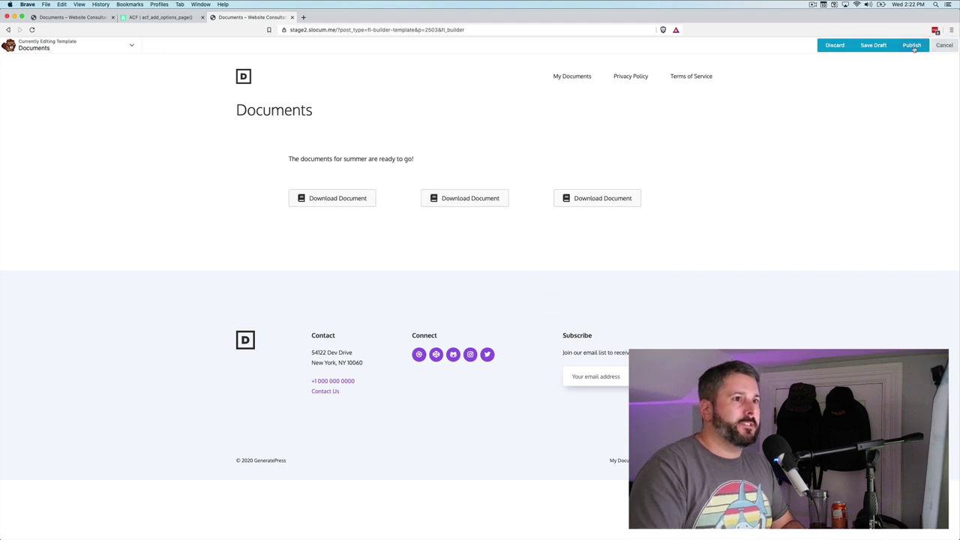
pyautogui.click(912, 45)
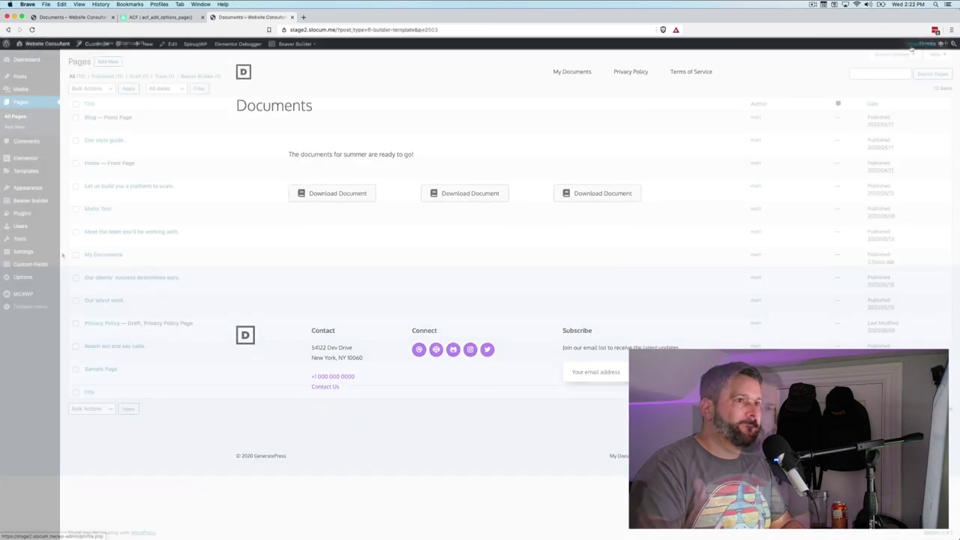
# Open the My Documents page in Beaver Builder, apply the saved Documents template to it, and publish the page.
pyautogui.moveTo(185, 250)
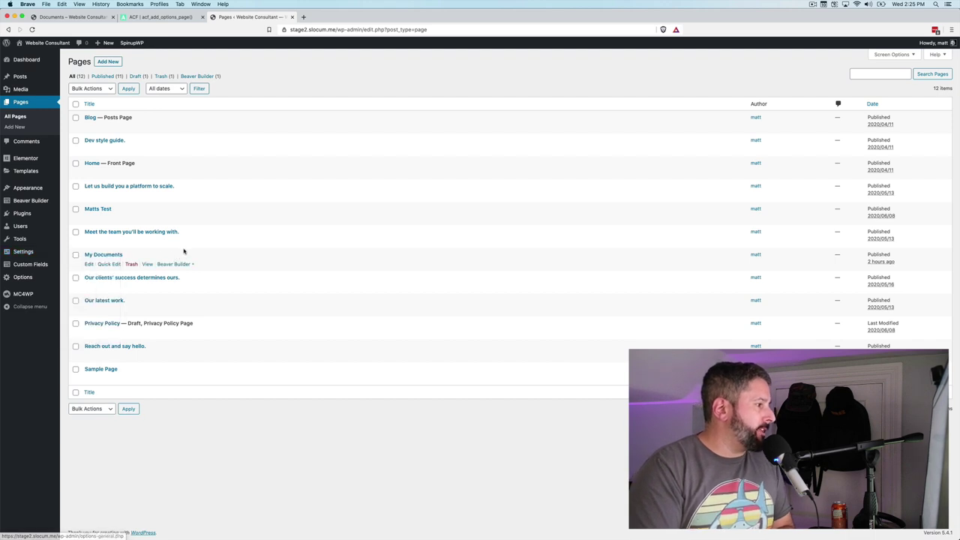
pyautogui.click(172, 265)
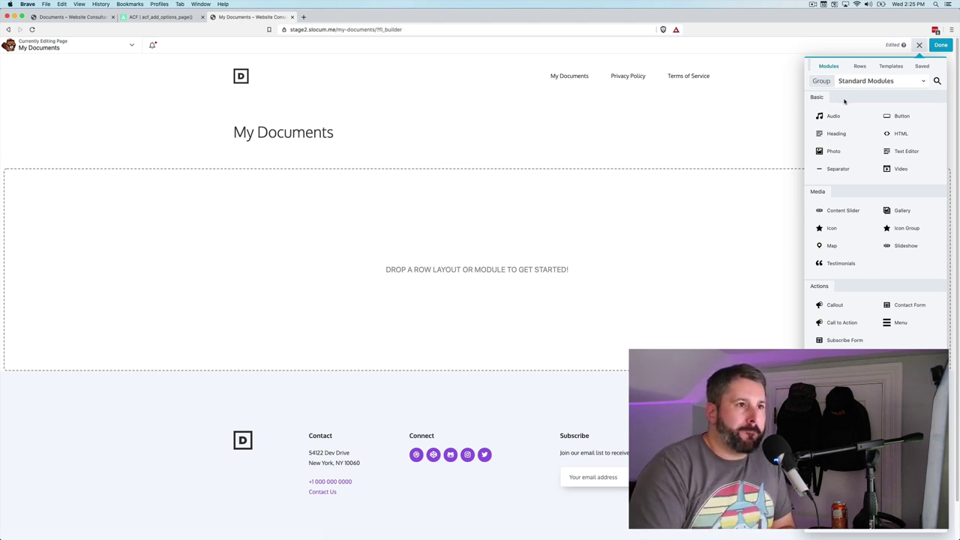
pyautogui.click(890, 67)
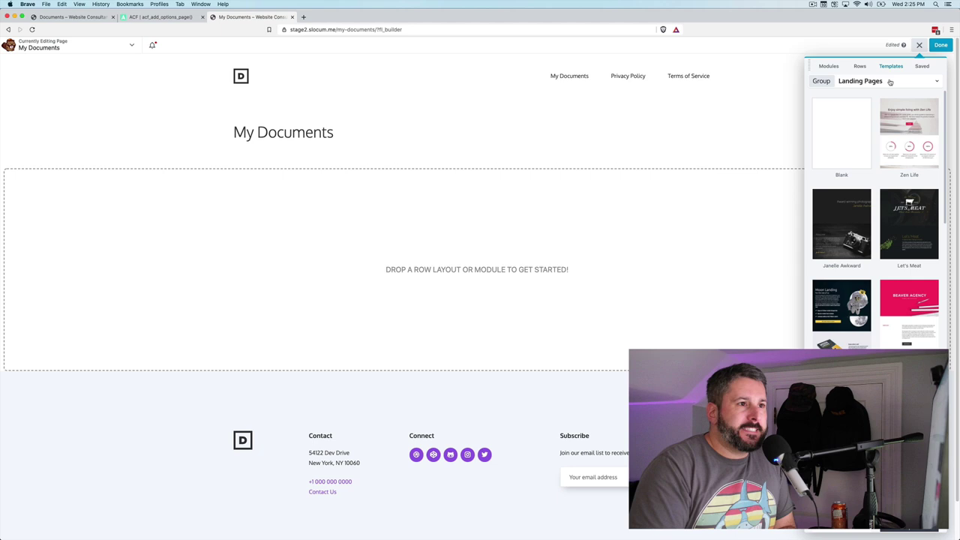
pyautogui.click(890, 81)
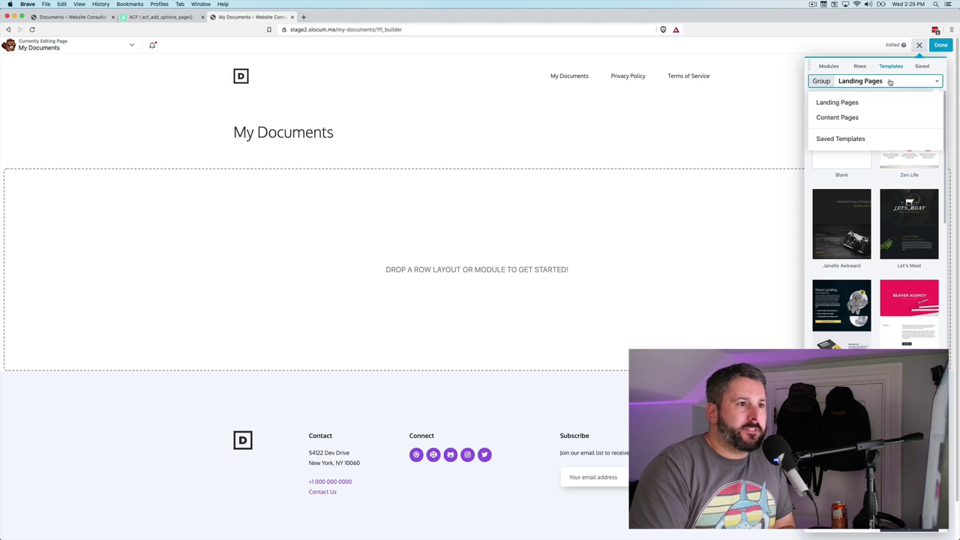
pyautogui.click(858, 141)
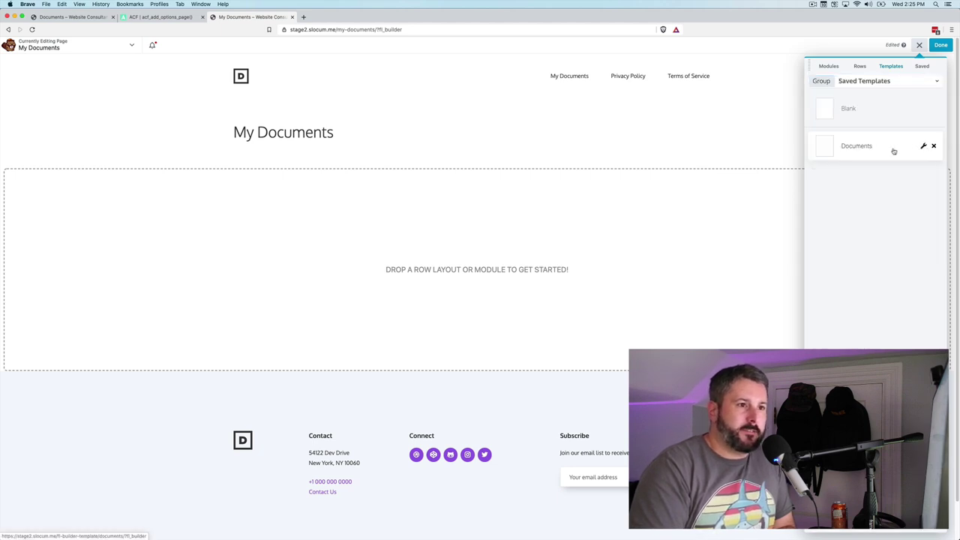
pyautogui.click(866, 147)
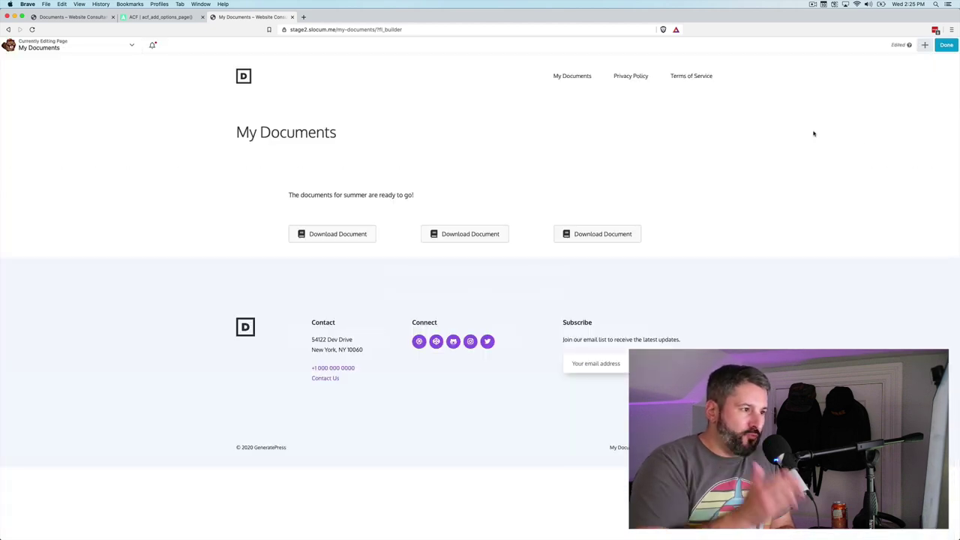
pyautogui.click(943, 46)
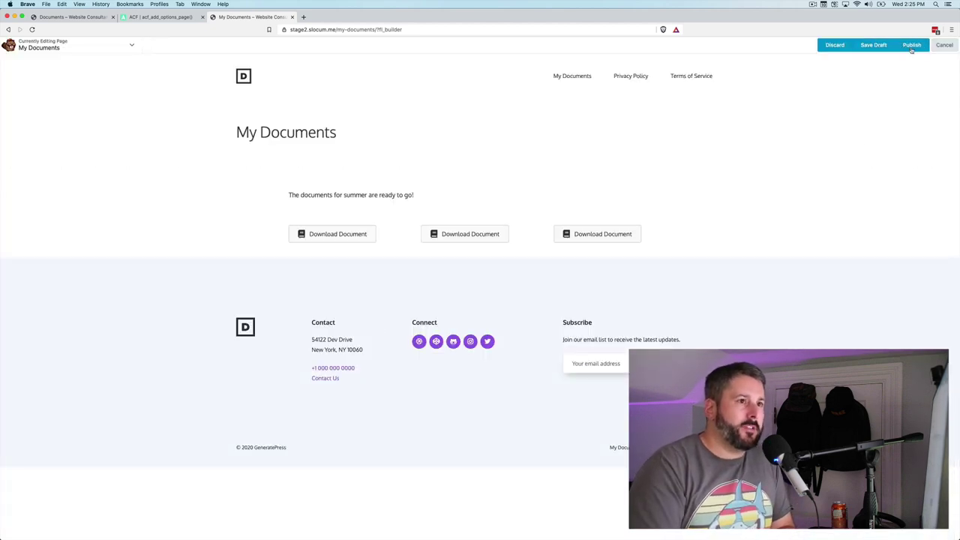
pyautogui.click(911, 45)
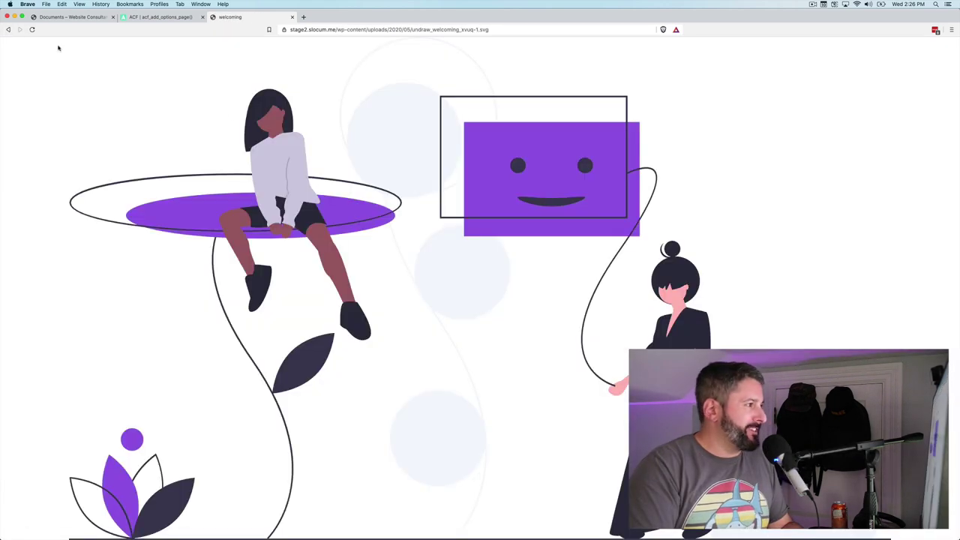
# Leave the opened file and go through the WordPress dashboard to Elementor's Saved Templates list.
pyautogui.click(8, 30)
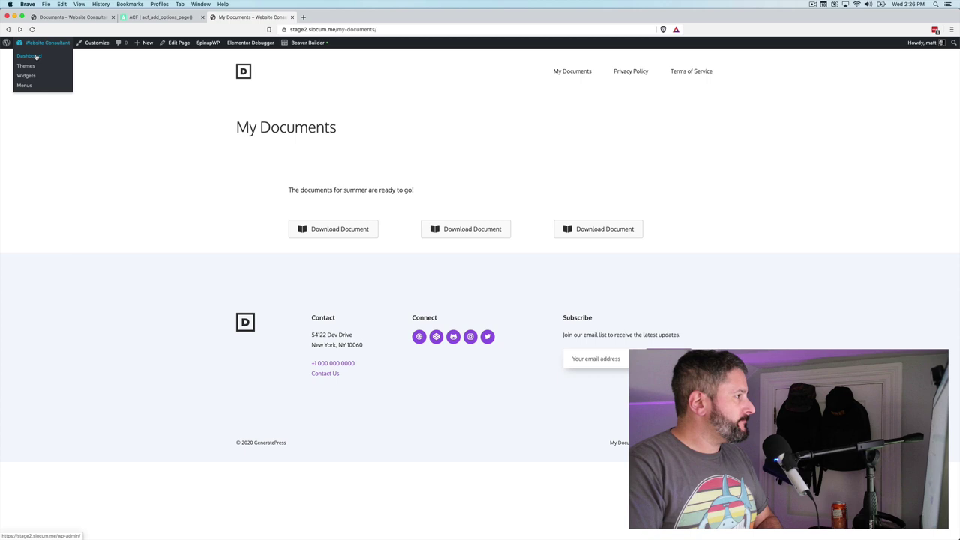
pyautogui.click(32, 55)
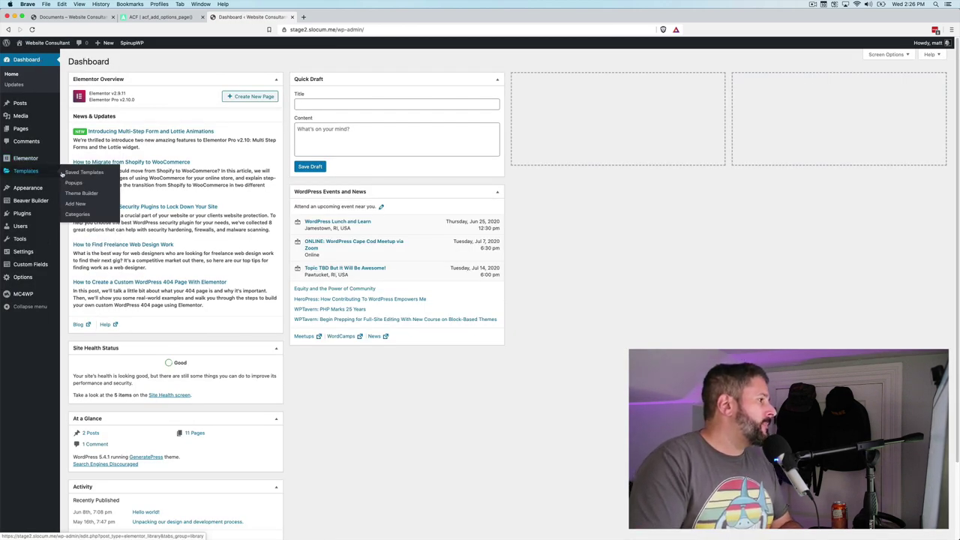
pyautogui.click(84, 172)
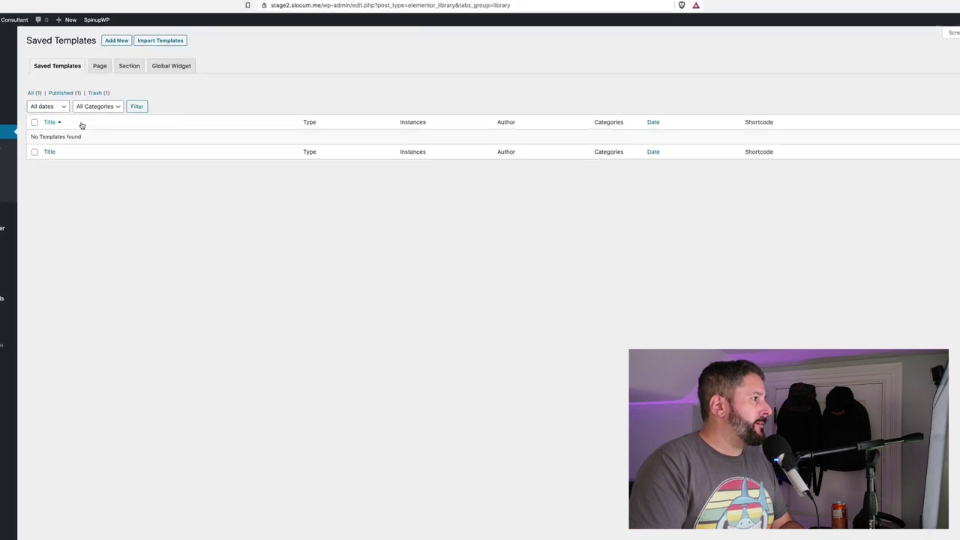
# Create a new Elementor template of type Section named Documents.
pyautogui.click(117, 41)
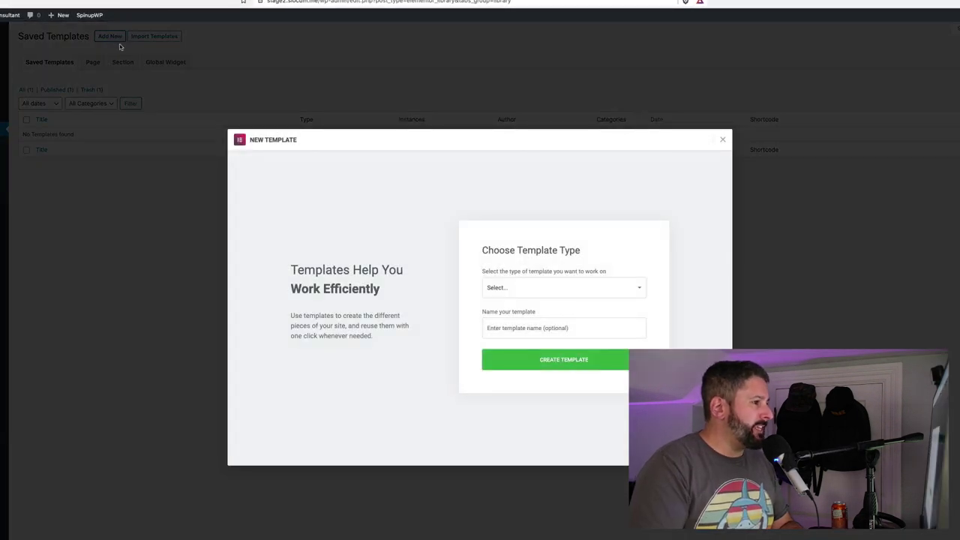
pyautogui.click(592, 288)
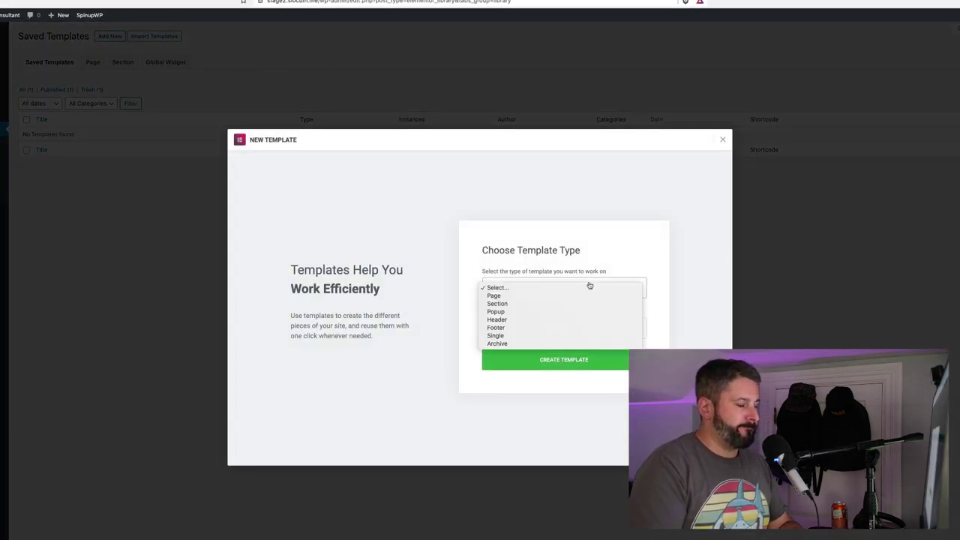
pyautogui.click(580, 303)
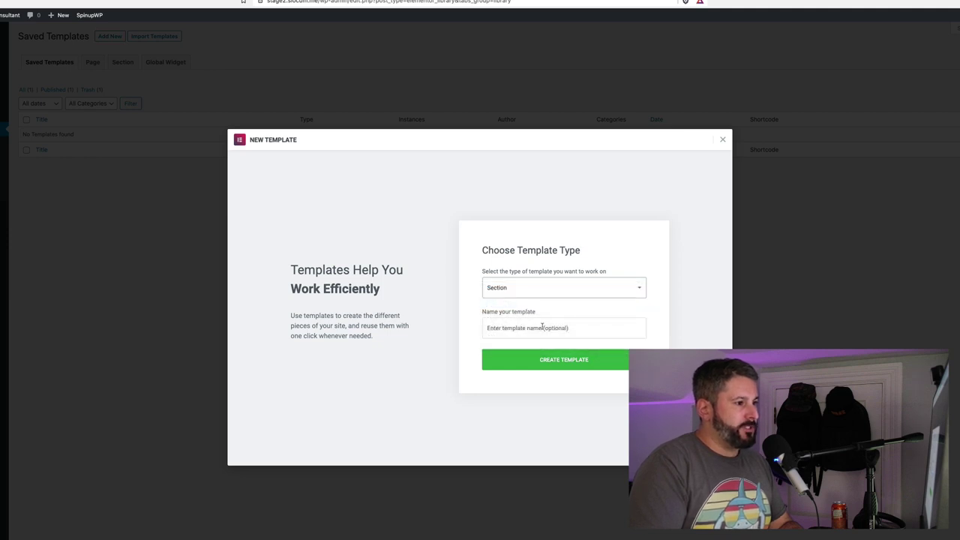
pyautogui.click(541, 327)
pyautogui.write('Do')
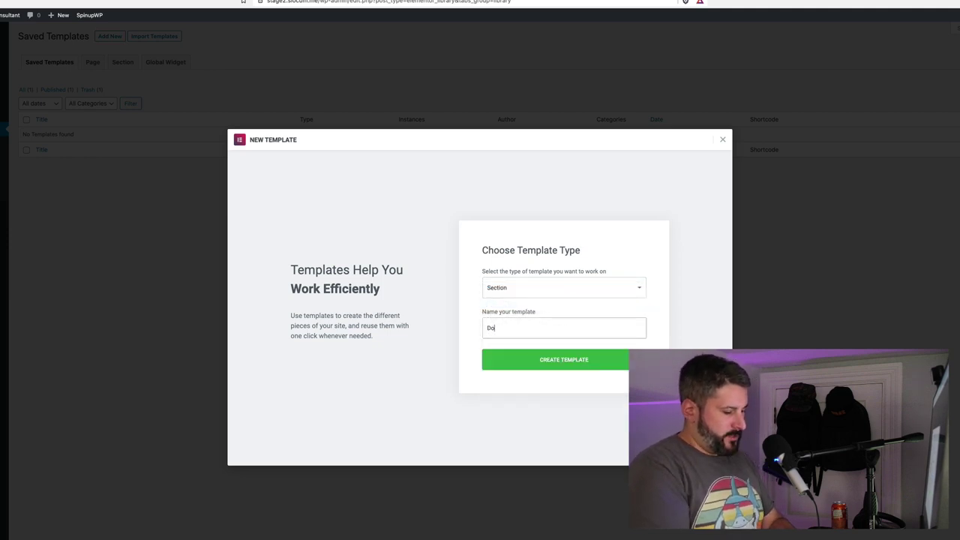
pyautogui.write('cuments')
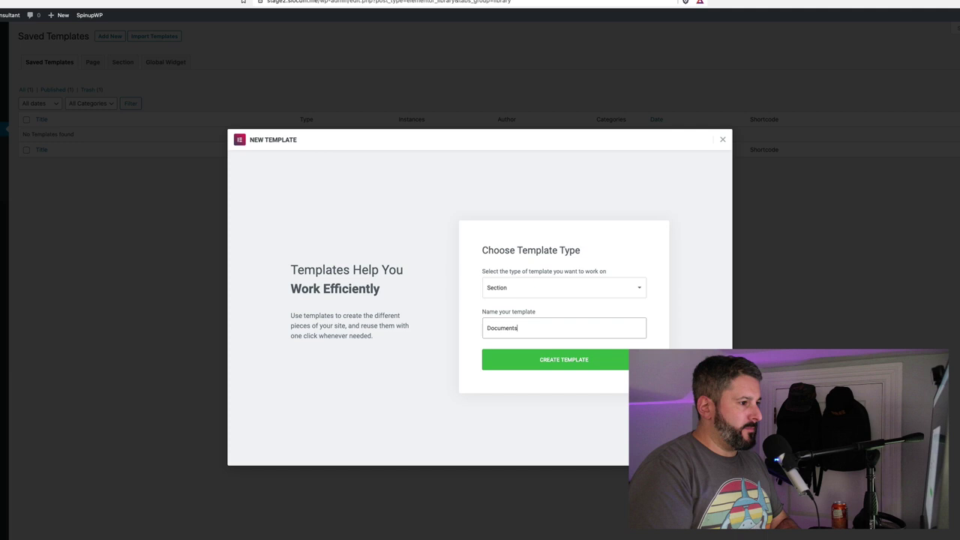
pyautogui.click(596, 362)
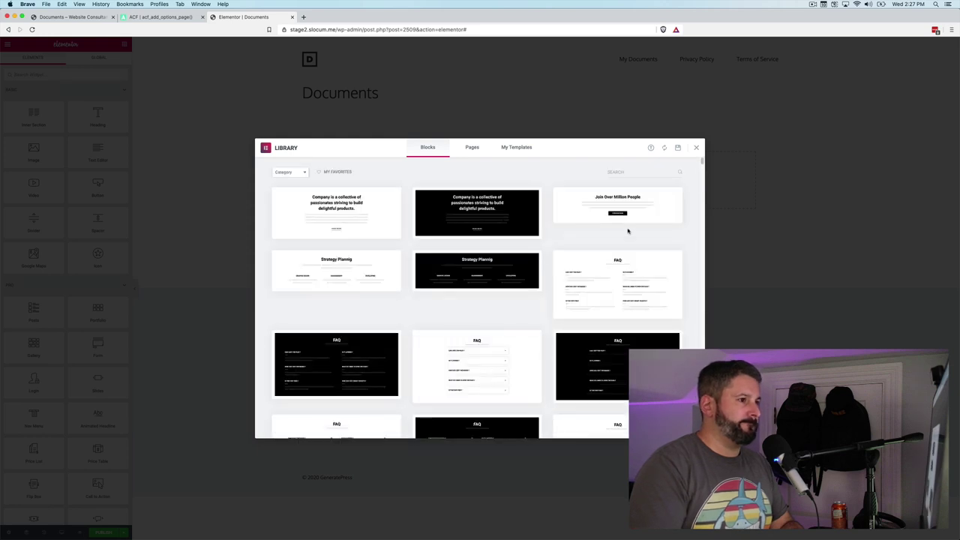
# Dismiss the template library, add a three-column section, and place a Button widget in its first column.
pyautogui.click(696, 147)
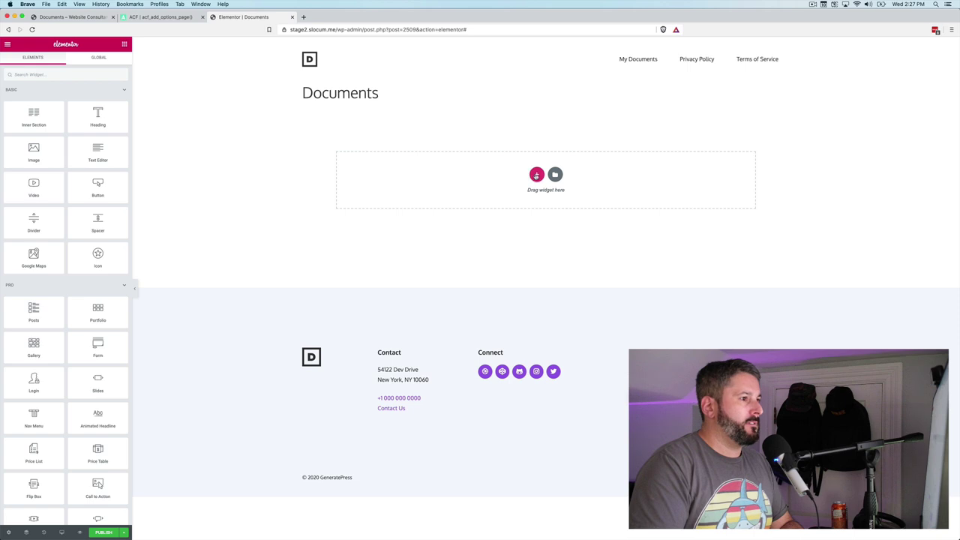
pyautogui.click(535, 175)
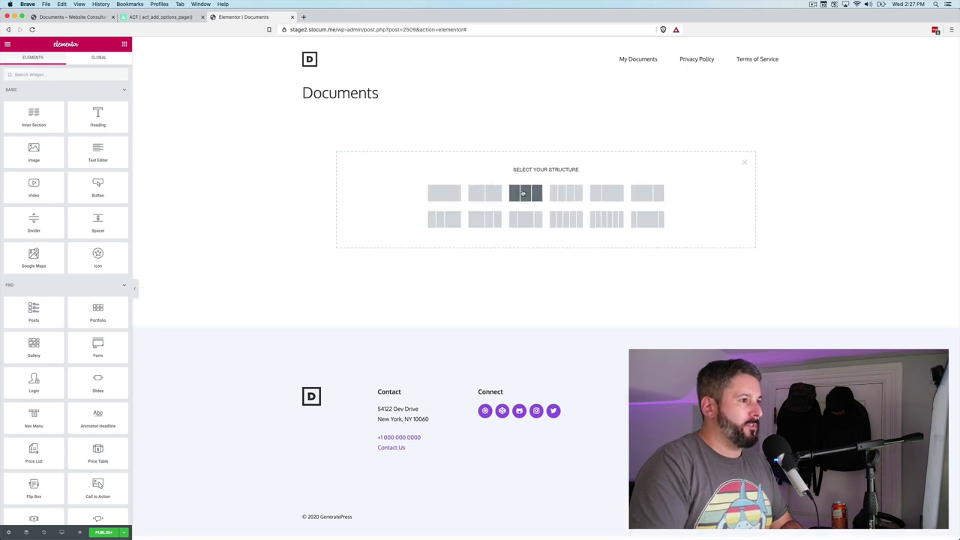
pyautogui.click(524, 193)
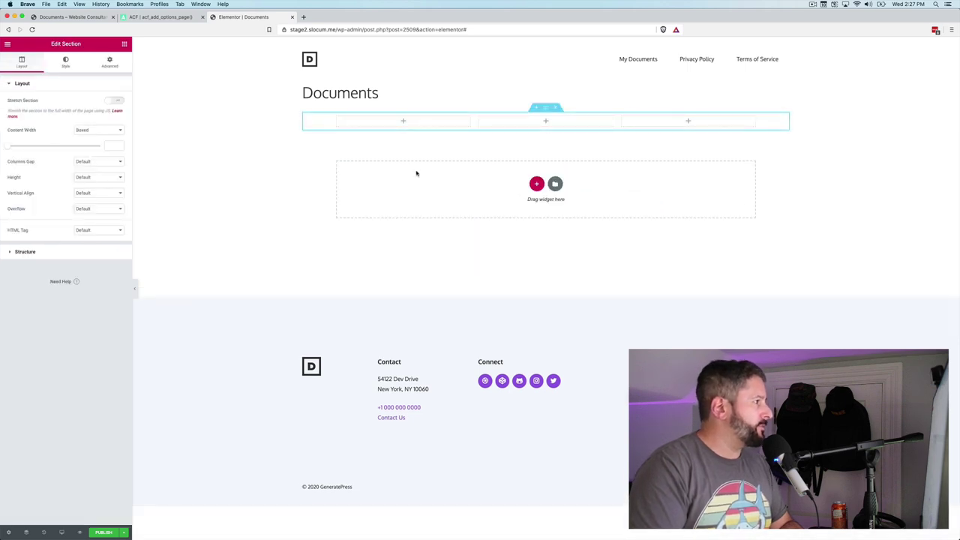
pyautogui.click(125, 44)
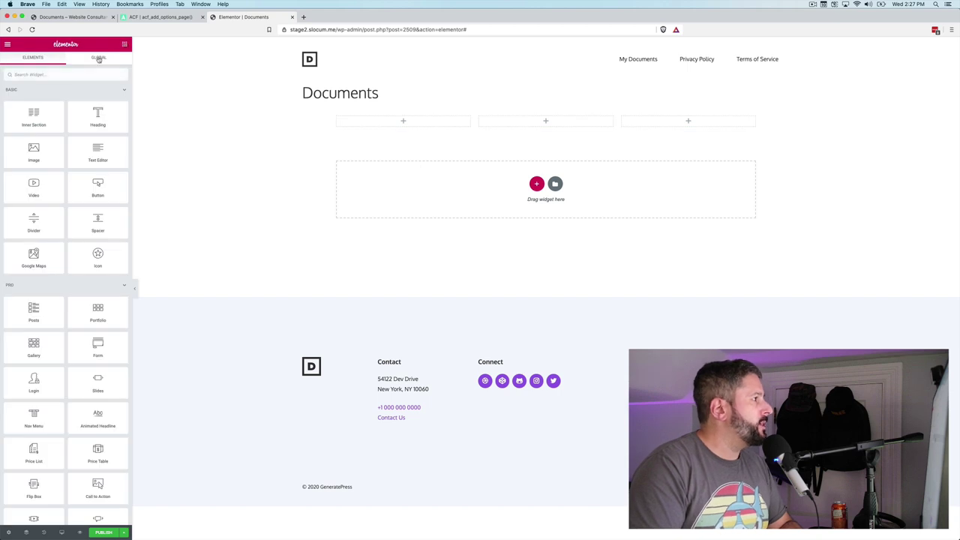
pyautogui.write('button')
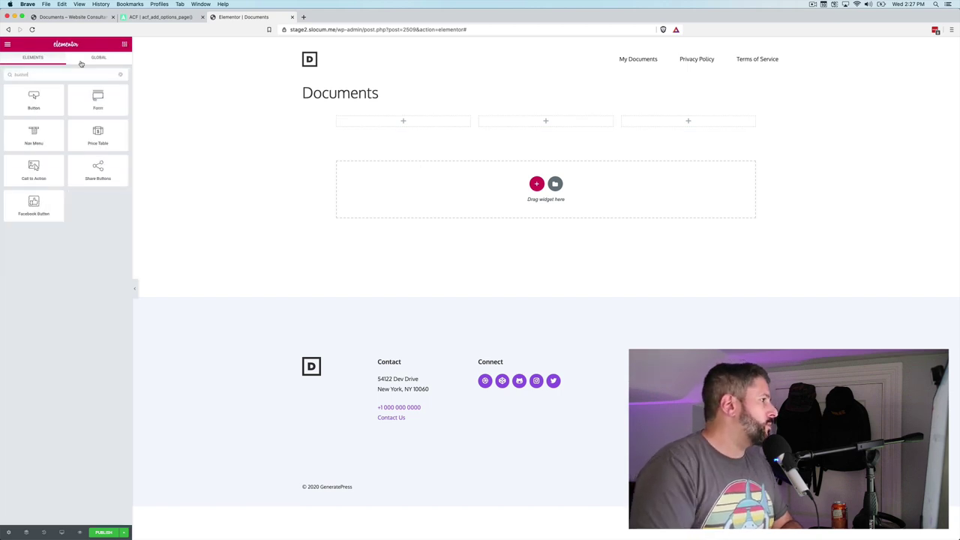
pyautogui.moveTo(37, 101); pyautogui.dragTo(378, 128)
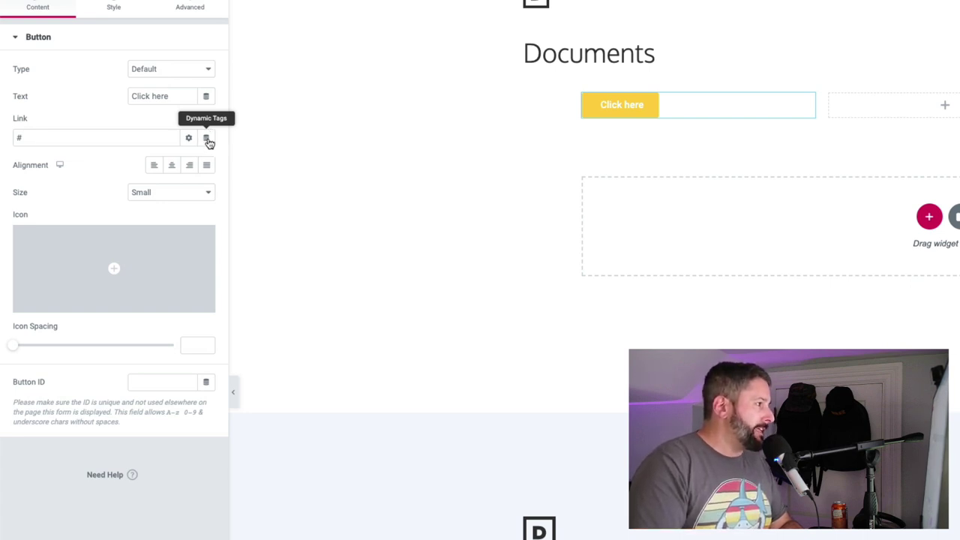
# Link the button dynamically to an ACF URL Field, using the first Options:File entry as its key.
pyautogui.click(207, 140)
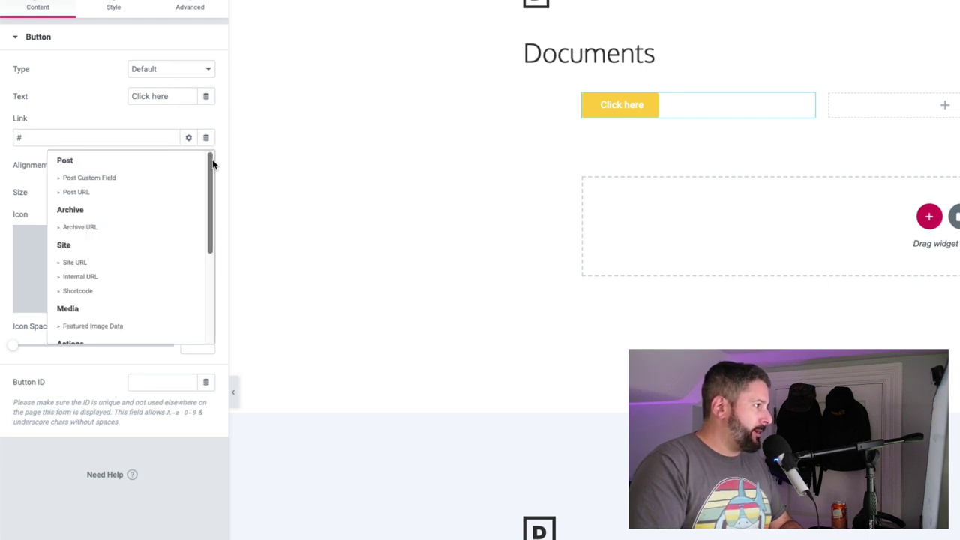
pyautogui.moveTo(212, 157); pyautogui.dragTo(216, 262)
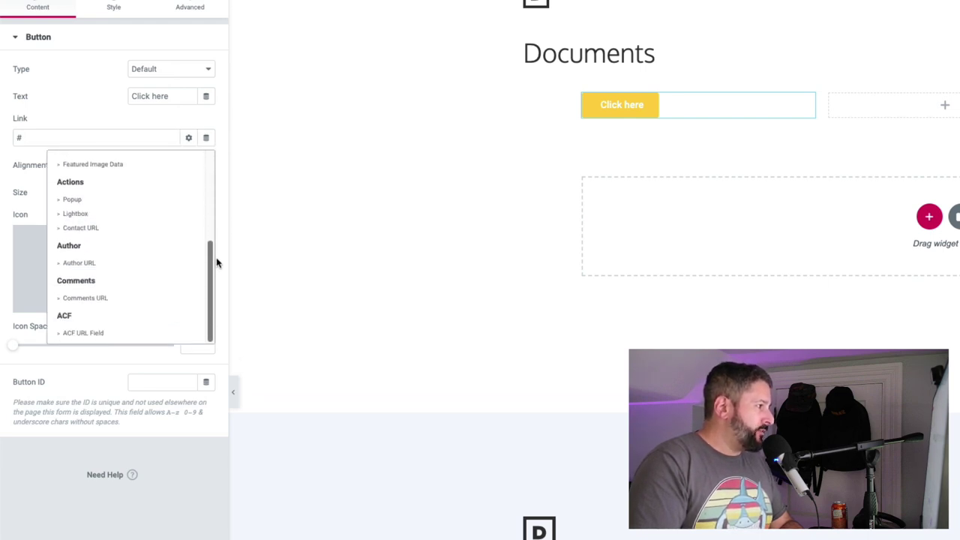
pyautogui.click(149, 335)
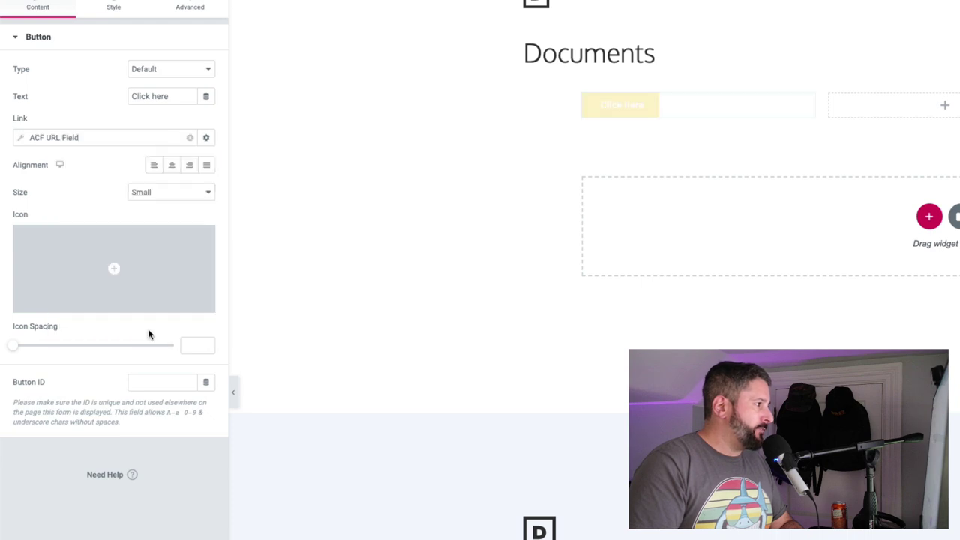
pyautogui.click(87, 138)
pyautogui.click(163, 196)
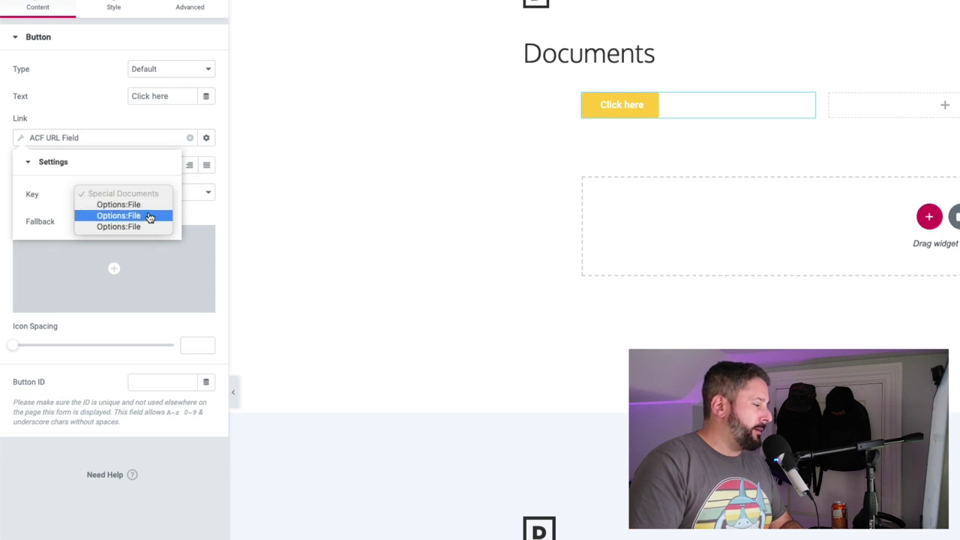
pyautogui.click(150, 204)
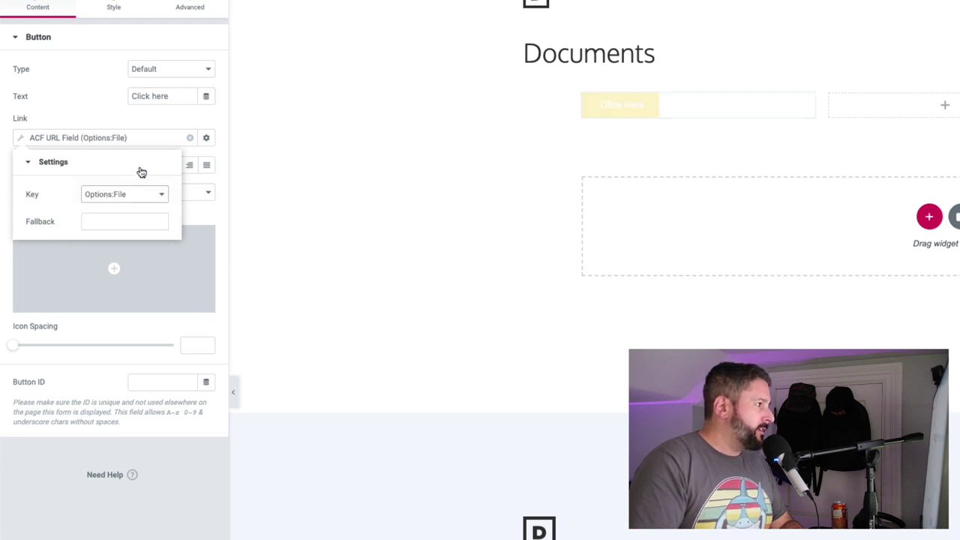
pyautogui.click(234, 176)
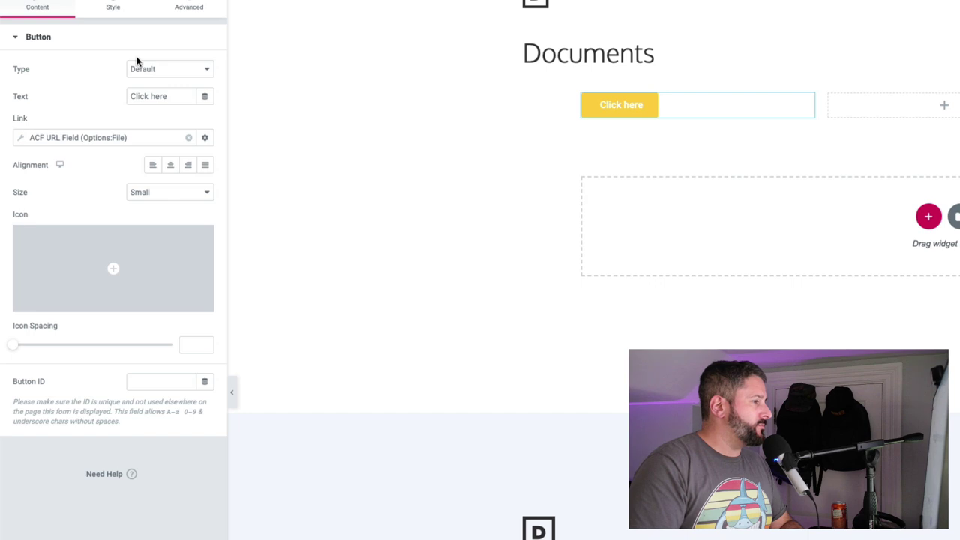
# Change the button's text to Download Document.
pyautogui.doubleClick(157, 96)
pyautogui.press('super+a')
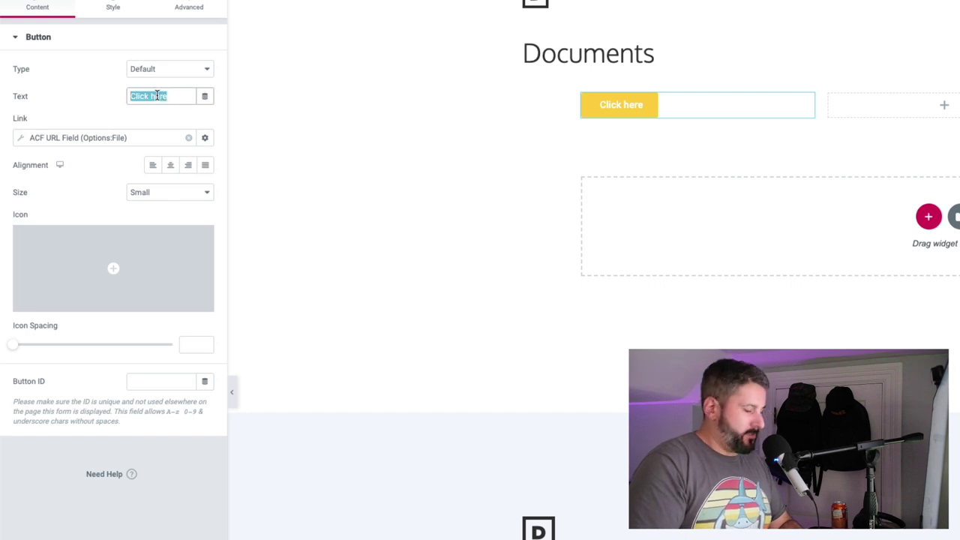
pyautogui.press('BackSpace')
pyautogui.write('Down')
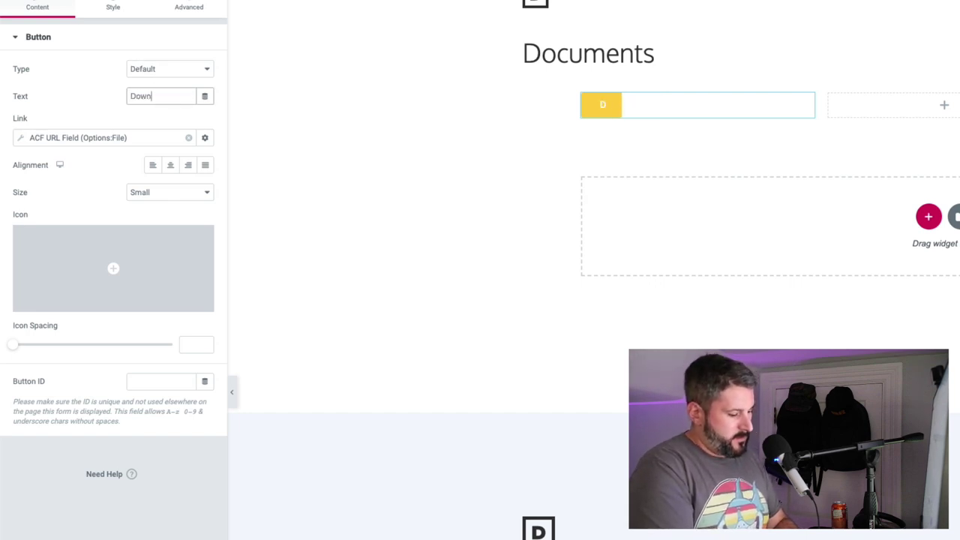
pyautogui.write('load Document')
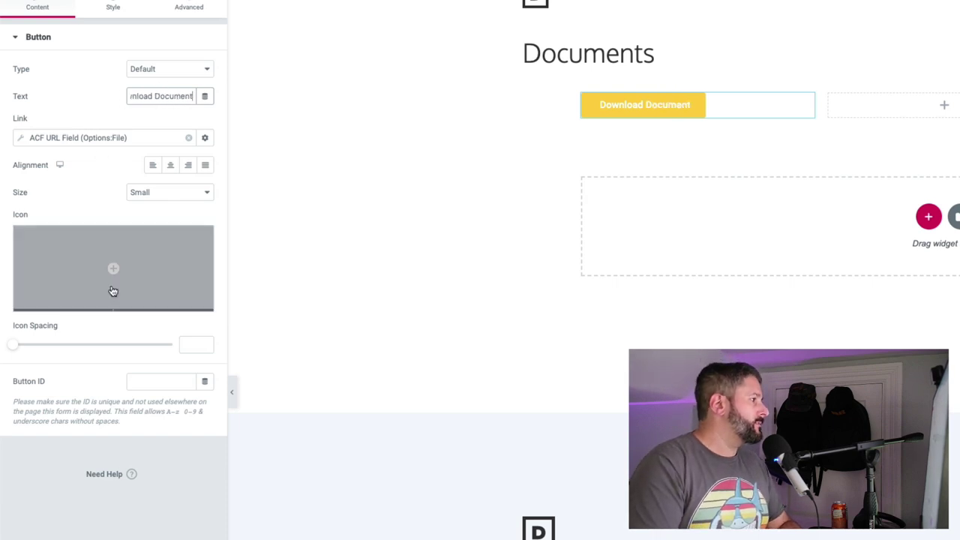
# Search the icon library for paper and insert the solid newspaper icon into the button.
pyautogui.click(108, 278)
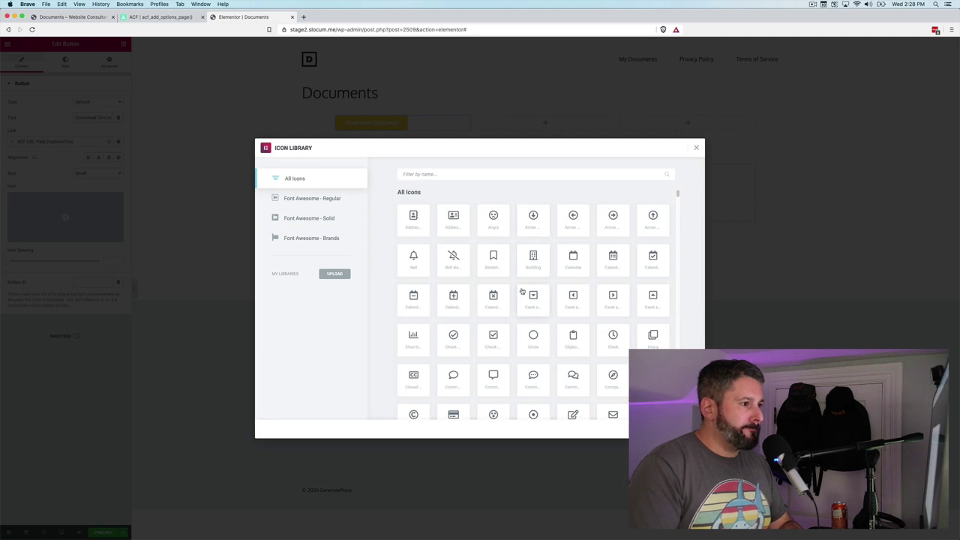
pyautogui.scroll(-1, 520, 289)
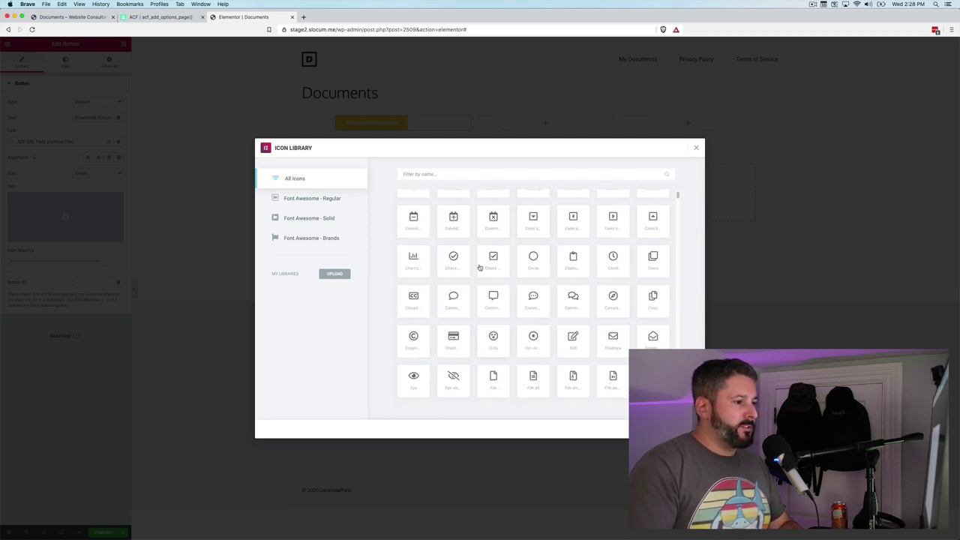
pyautogui.click(439, 172)
pyautogui.write('docu')
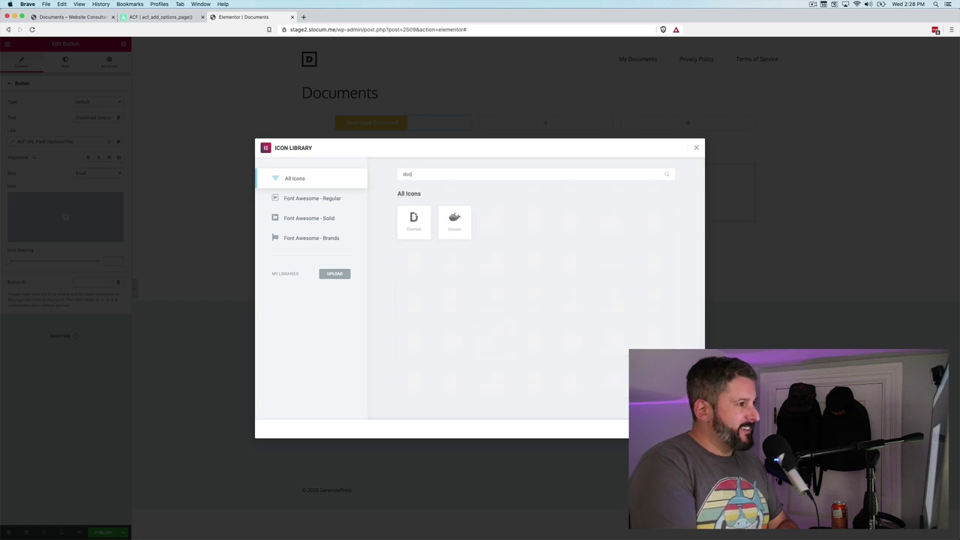
pyautogui.press('BackSpace')
pyautogui.press('BackSpace')
pyautogui.press('BackSpace')
pyautogui.press('BackSpace')
pyautogui.write('pa')
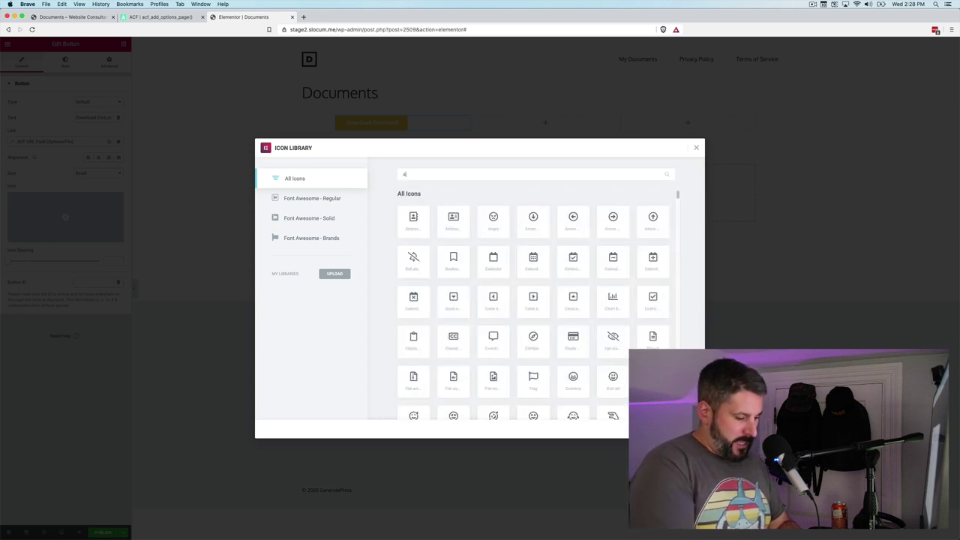
pyautogui.write('per')
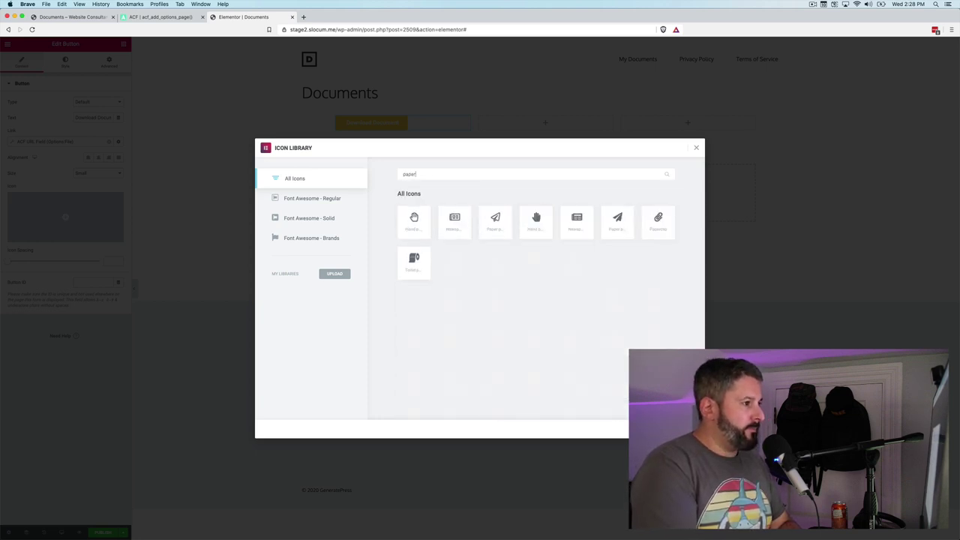
pyautogui.click(578, 223)
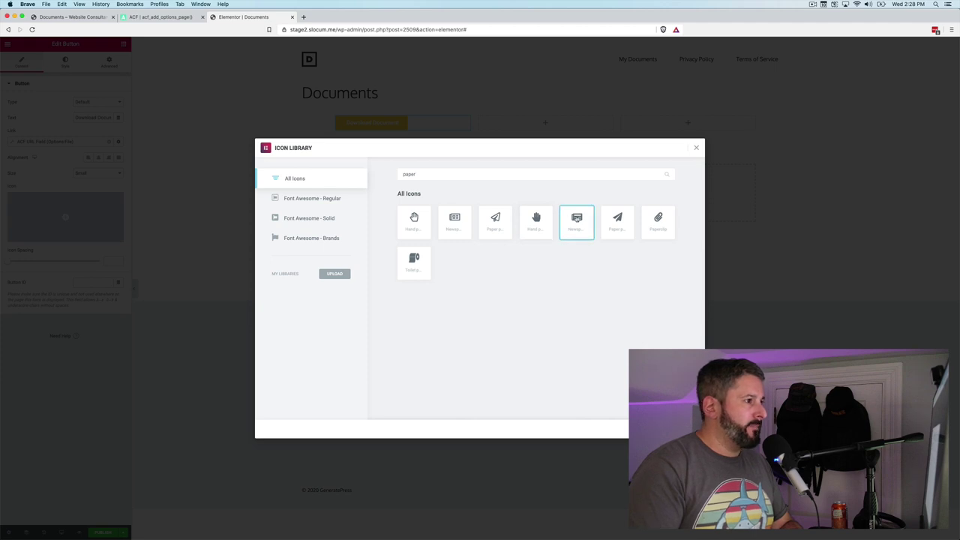
pyautogui.click(671, 428)
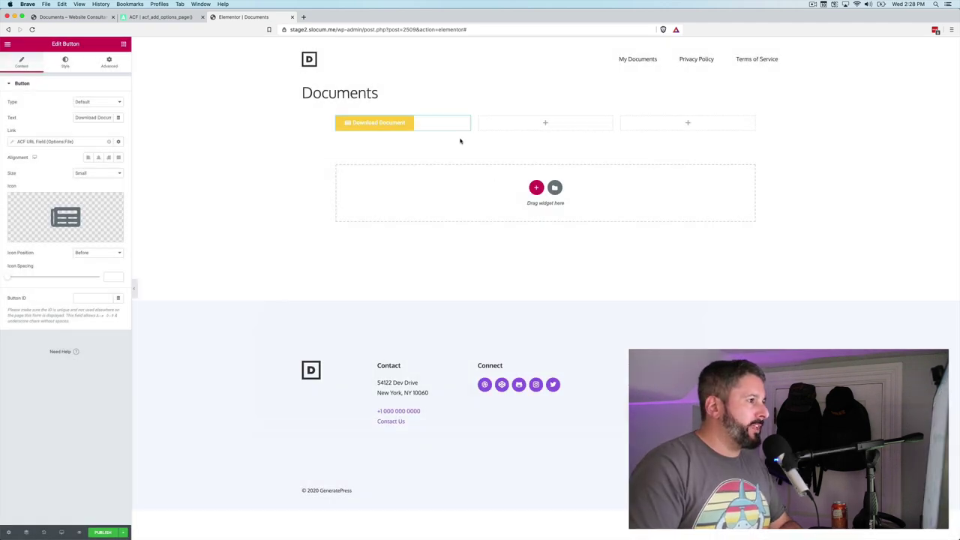
# Set the button's normal background color to the dark blue preset swatch.
pyautogui.click(64, 64)
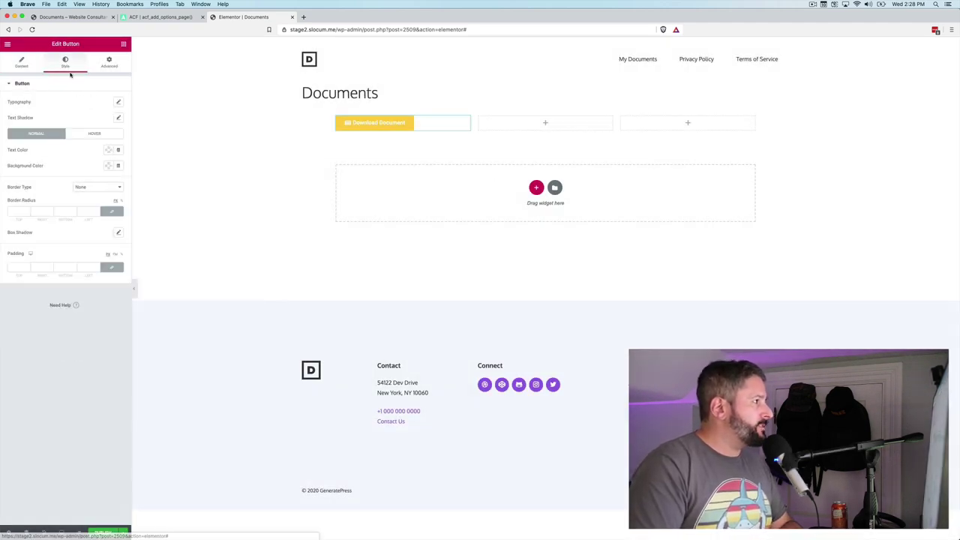
pyautogui.click(118, 165)
pyautogui.click(109, 165)
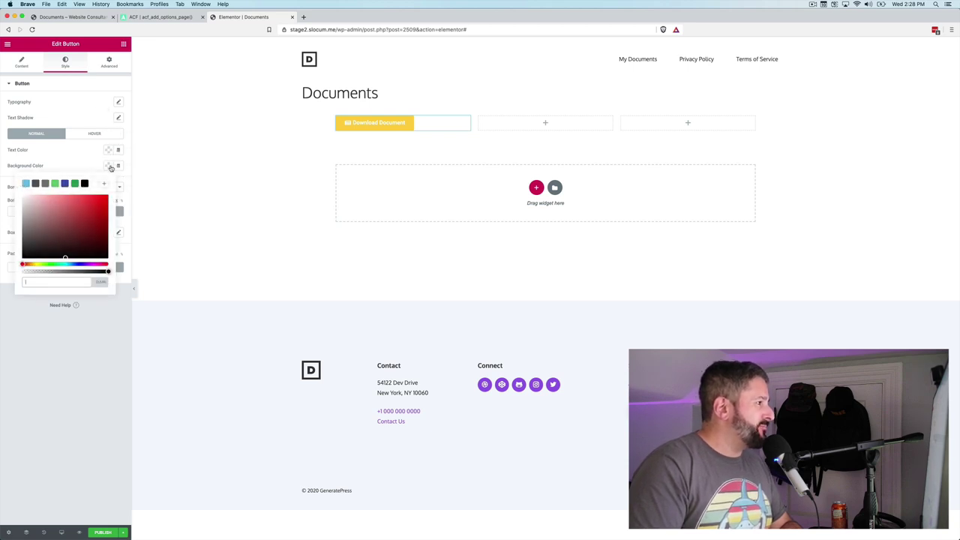
pyautogui.click(65, 183)
pyautogui.click(202, 148)
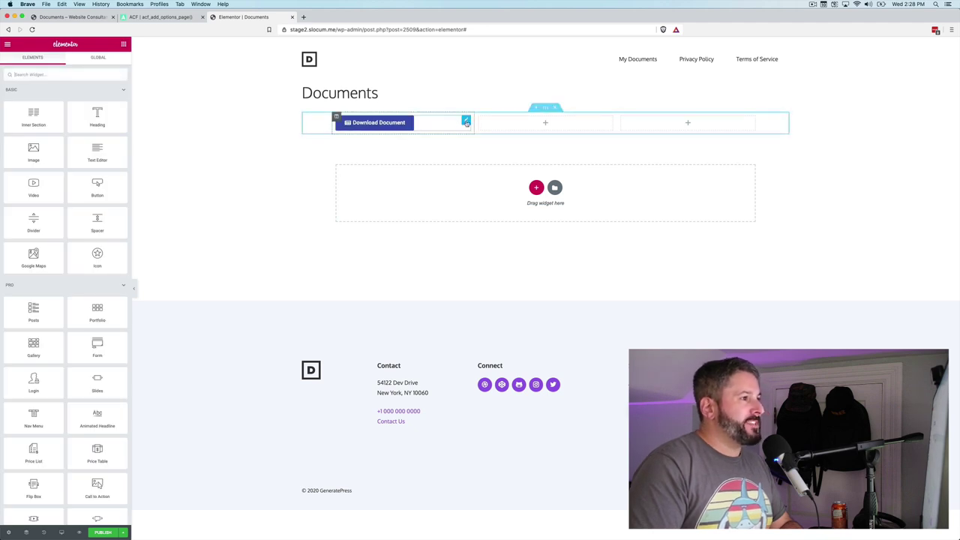
# Duplicate the Download Document button twice and move the copies into the second and third columns.
pyautogui.rightClick(416, 126)
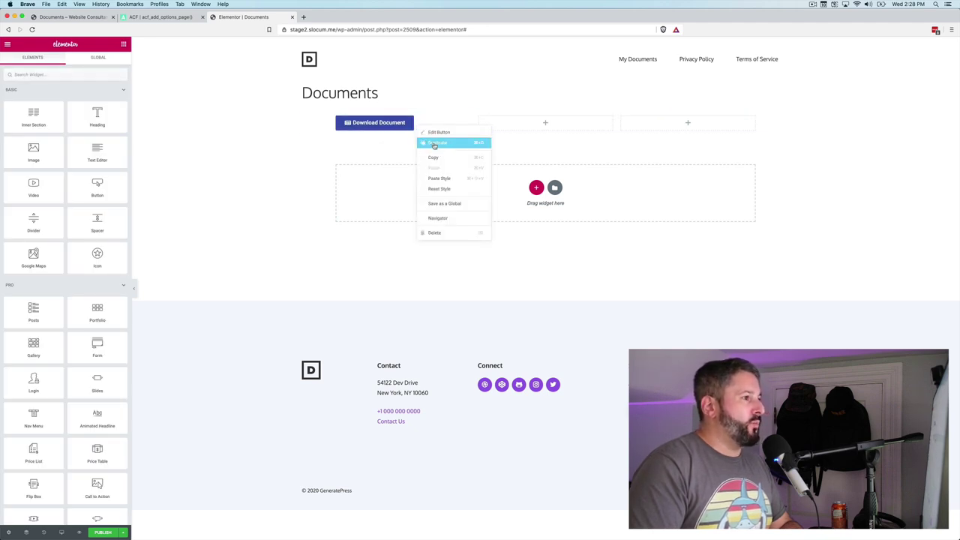
pyautogui.click(432, 143)
pyautogui.rightClick(426, 145)
pyautogui.click(434, 163)
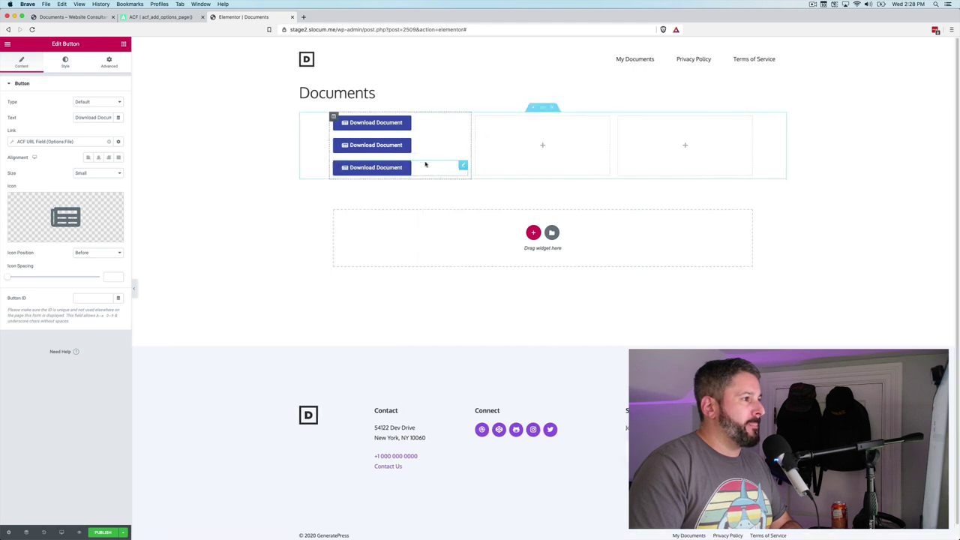
pyautogui.moveTo(424, 163); pyautogui.dragTo(523, 136)
pyautogui.moveTo(407, 146); pyautogui.dragTo(655, 128)
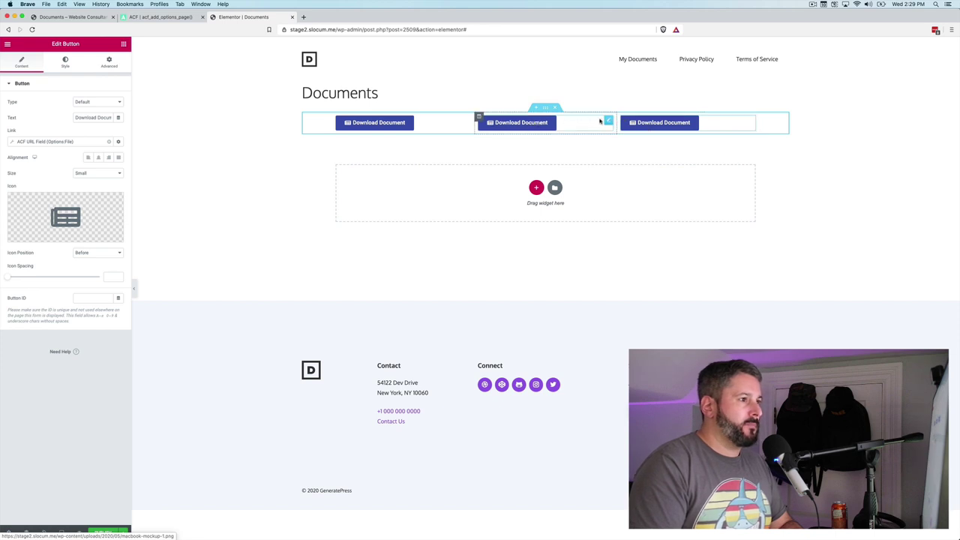
# Set the ACF URL Field key of the second column button's link to the second Options:File entry.
pyautogui.click(94, 142)
pyautogui.click(78, 174)
pyautogui.click(77, 181)
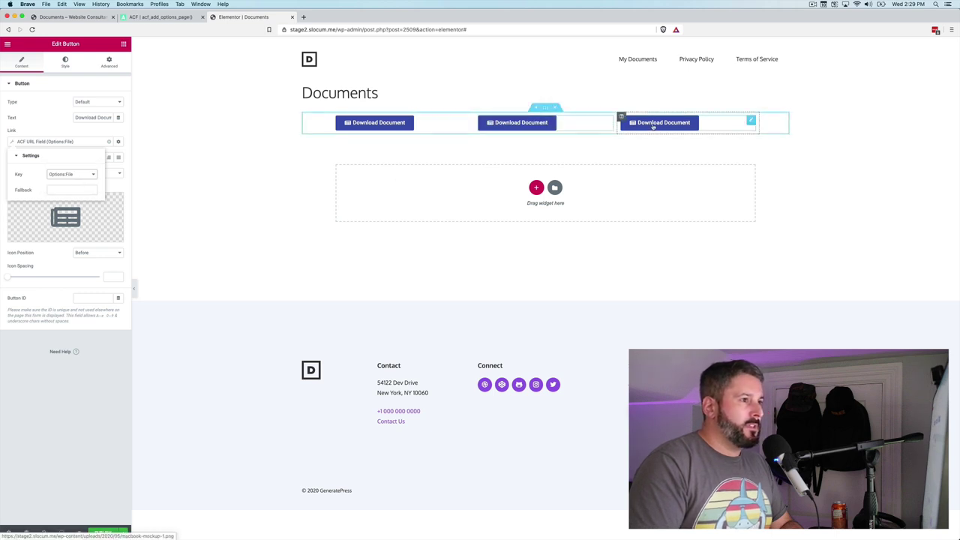
# Set the ACF URL Field key of the third column button's link to the third Options:File entry.
pyautogui.click(719, 124)
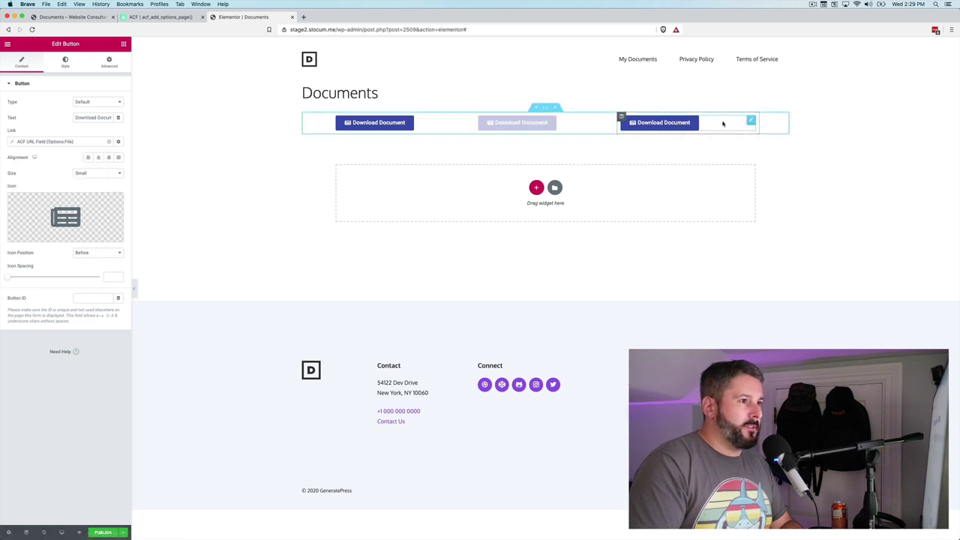
pyautogui.click(82, 143)
pyautogui.click(77, 173)
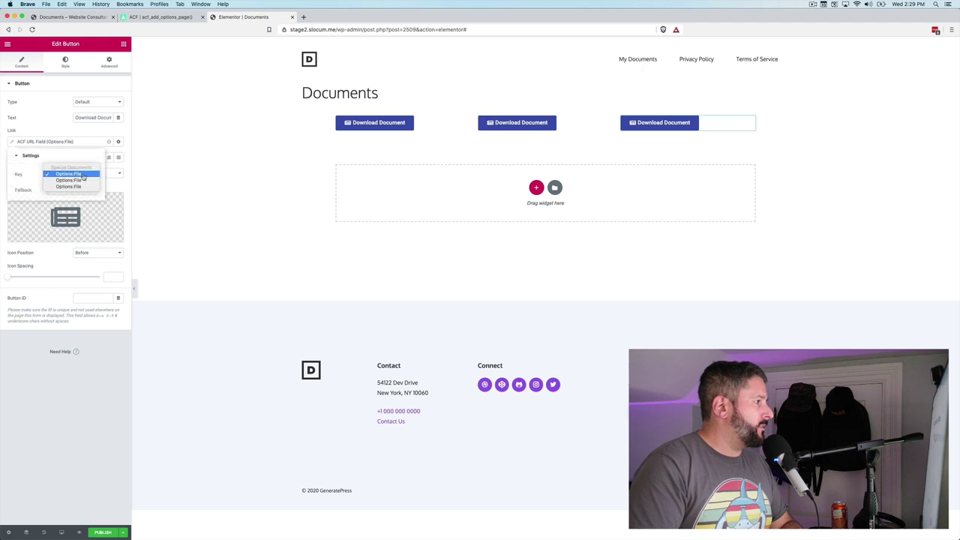
pyautogui.click(80, 186)
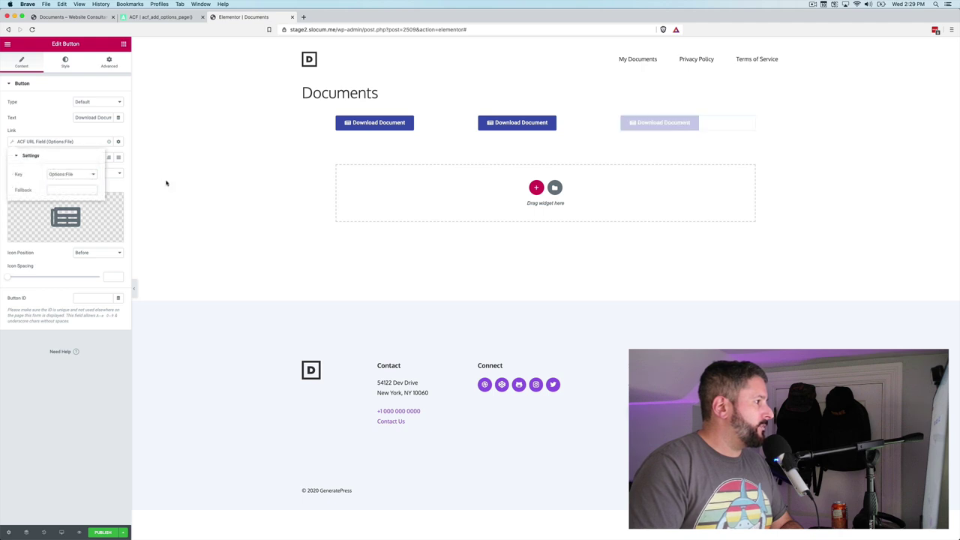
pyautogui.click(166, 183)
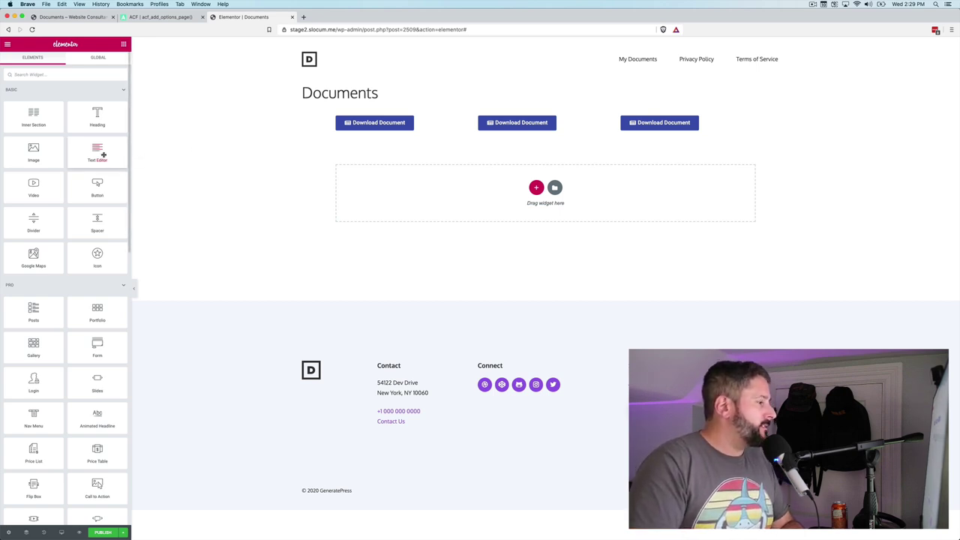
# Add a Text Editor widget below the download buttons and bind its content to the ACF Field key Options:Description.
pyautogui.moveTo(104, 152); pyautogui.dragTo(475, 180)
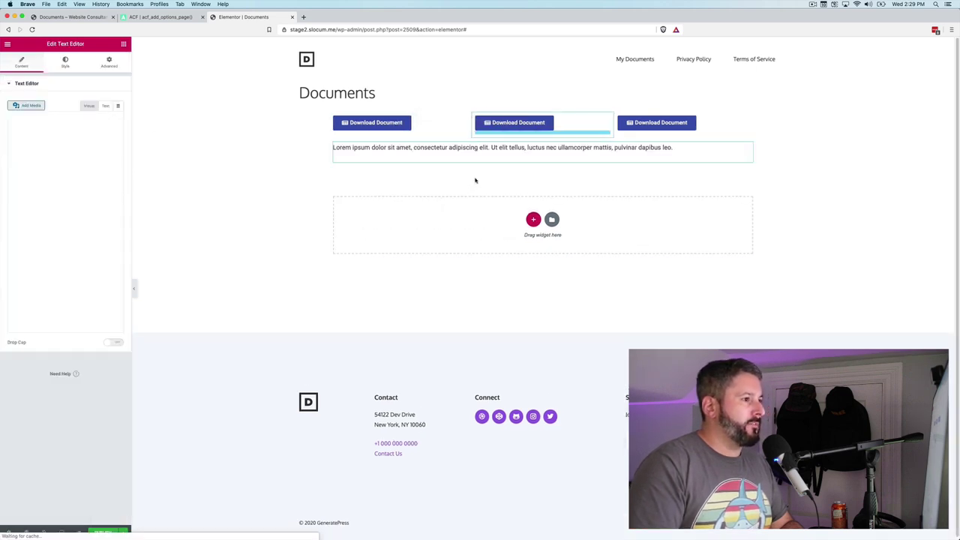
pyautogui.click(219, 147)
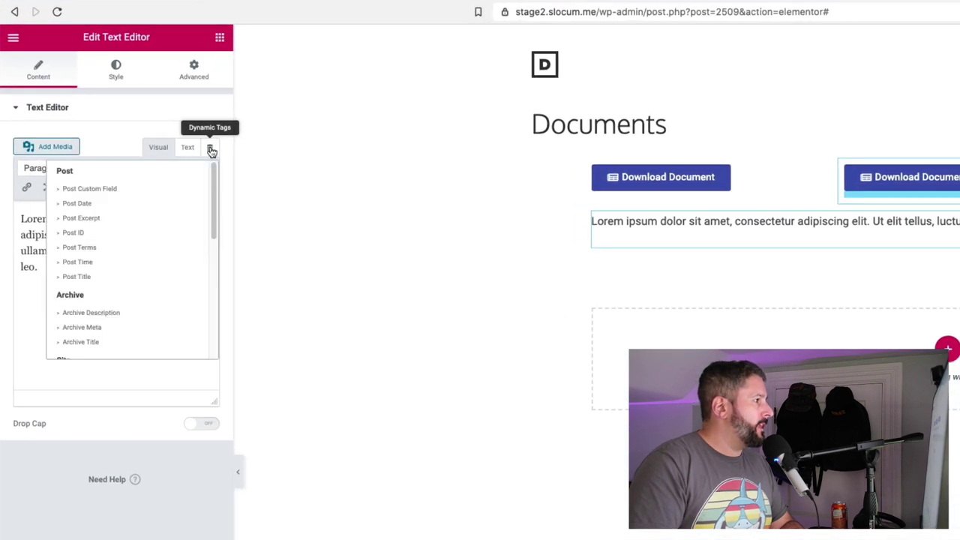
pyautogui.scroll(-10, 135, 300)
pyautogui.click(158, 351)
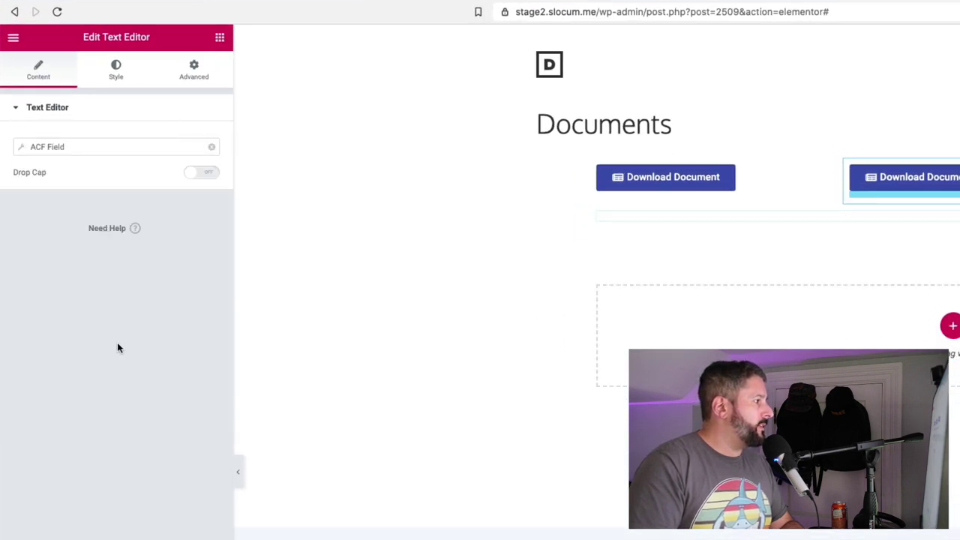
pyautogui.click(91, 147)
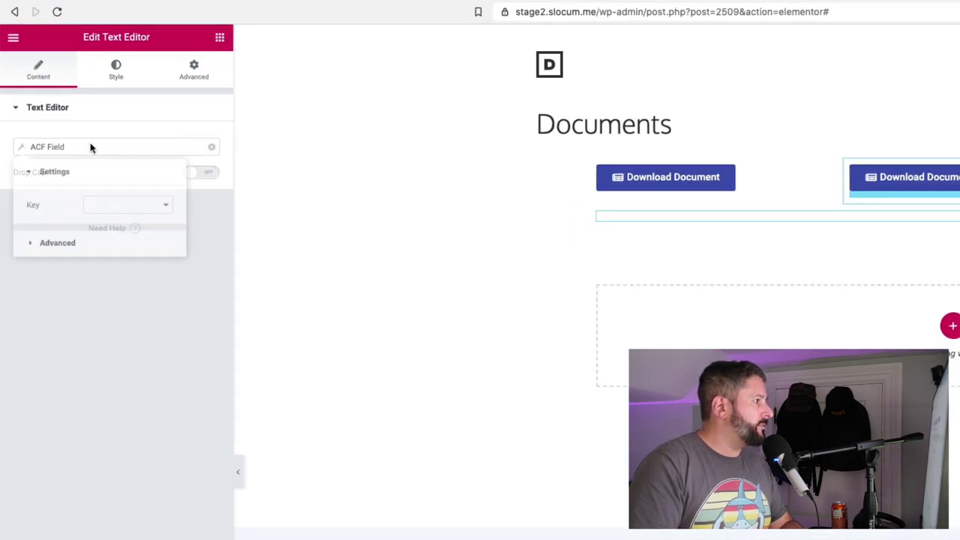
pyautogui.click(117, 205)
pyautogui.click(139, 229)
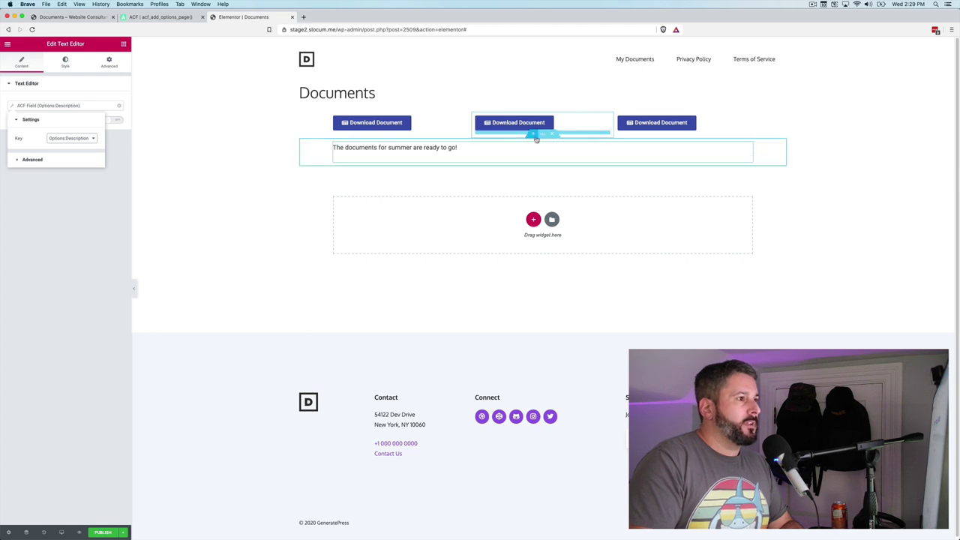
# Move the description section above the row of download buttons and publish the template, returning to the dashboard.
pyautogui.moveTo(536, 140); pyautogui.dragTo(541, 111)
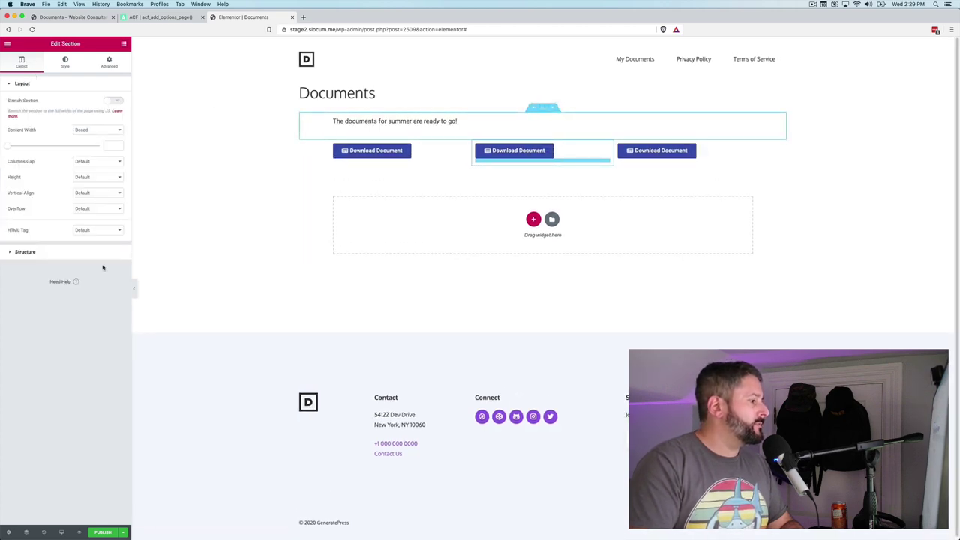
pyautogui.click(106, 533)
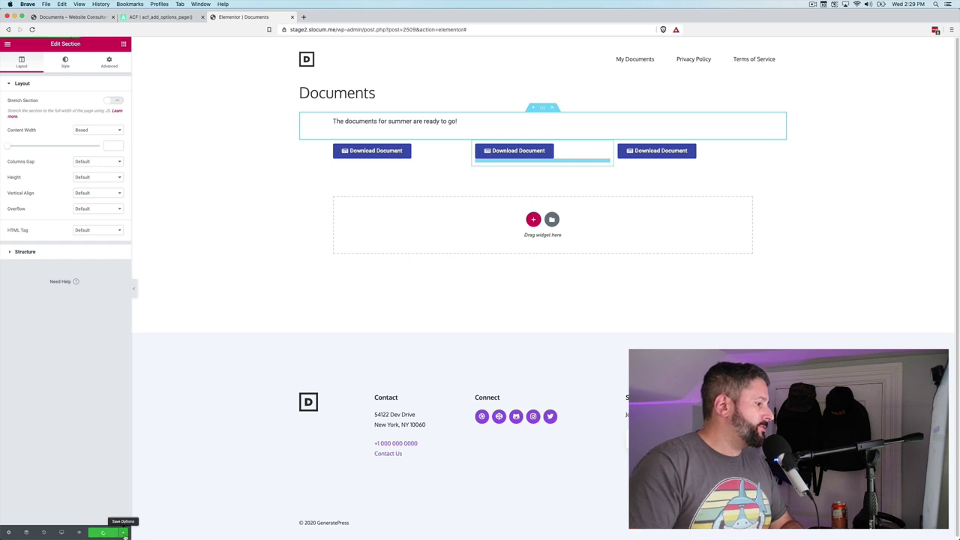
pyautogui.click(8, 46)
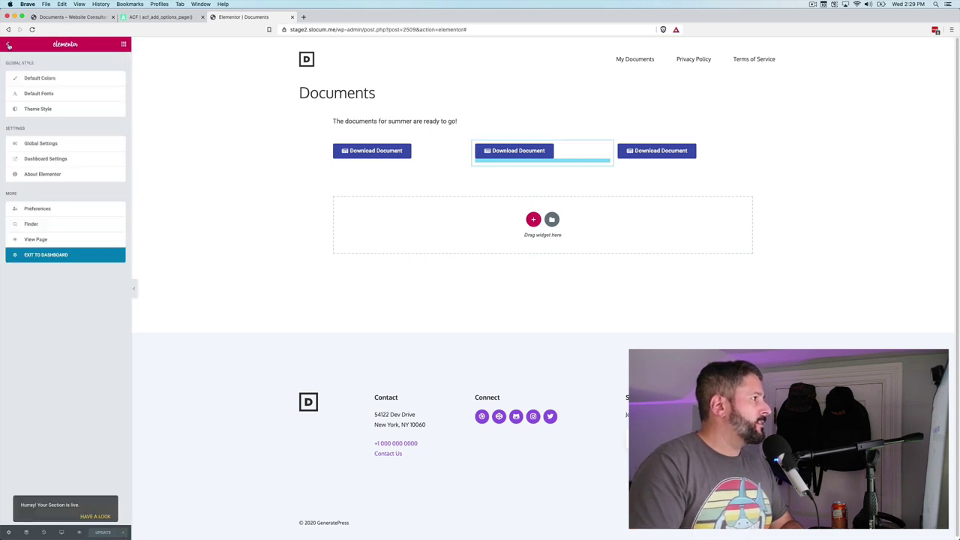
pyautogui.click(45, 255)
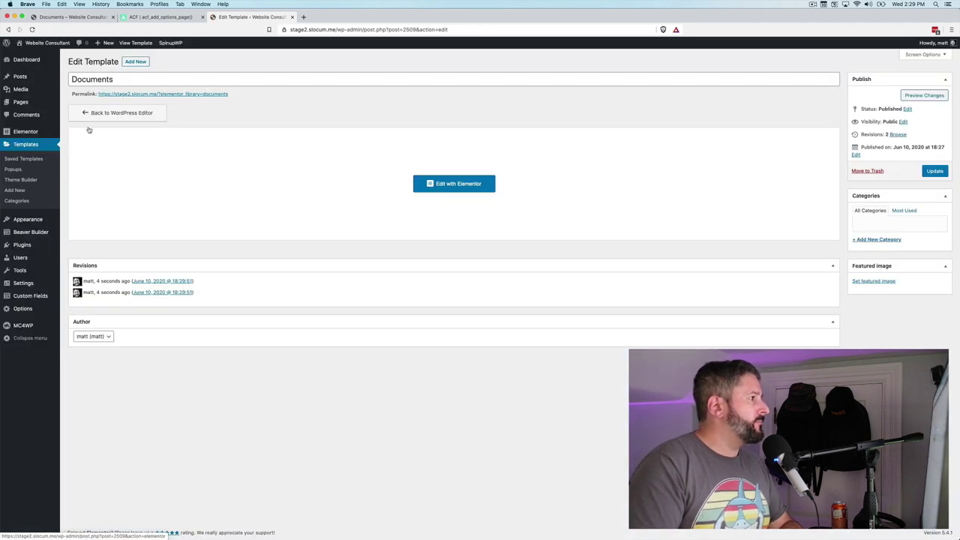
# Open the My Documents page for editing and switch it from Beaver Builder to the standard editor.
pyautogui.click(75, 103)
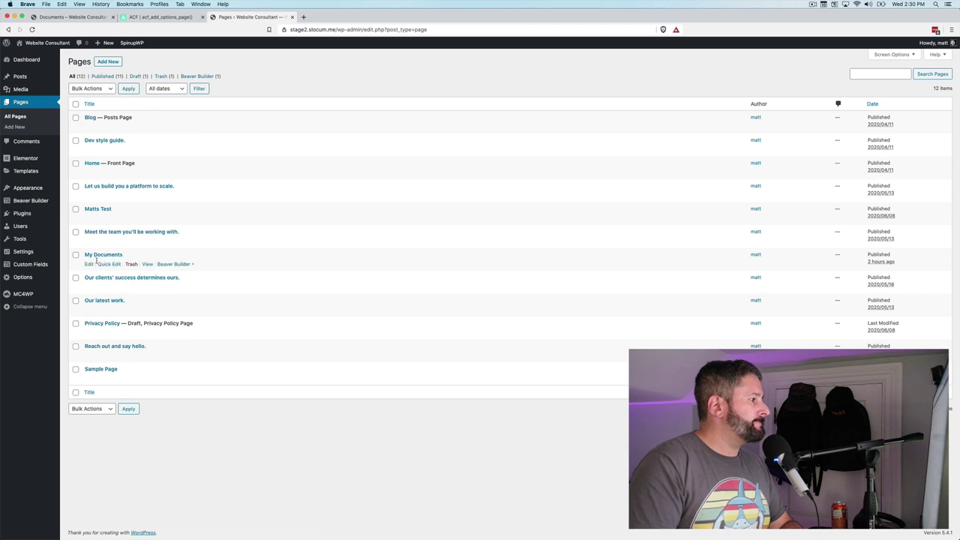
pyautogui.click(88, 265)
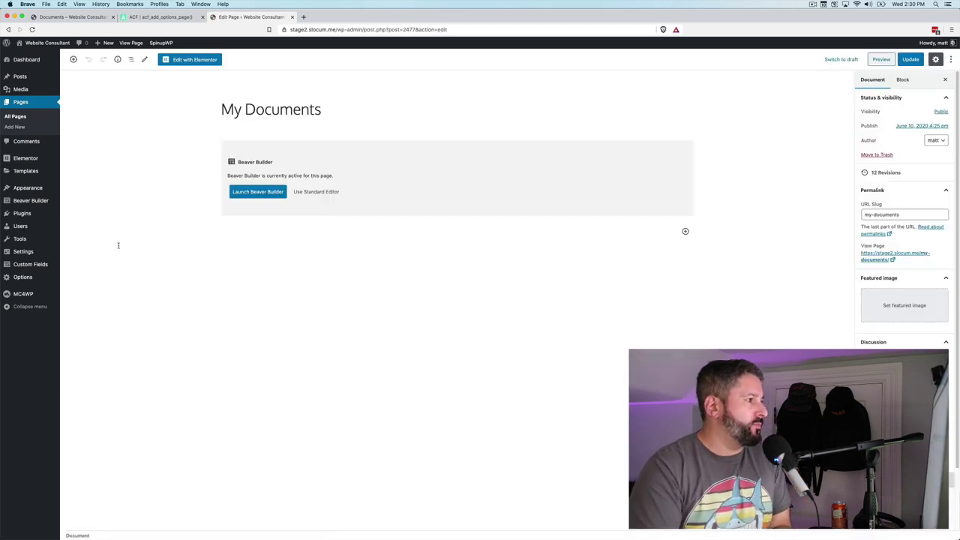
pyautogui.click(328, 193)
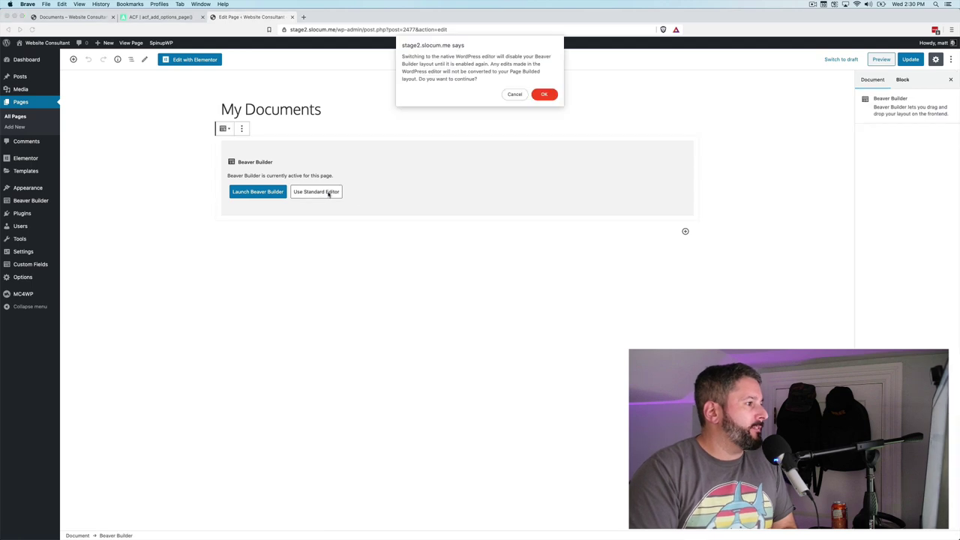
pyautogui.click(542, 95)
# Remove the Download Document paragraph block and the description shortcode block from the My Documents page.
pyautogui.click(315, 215)
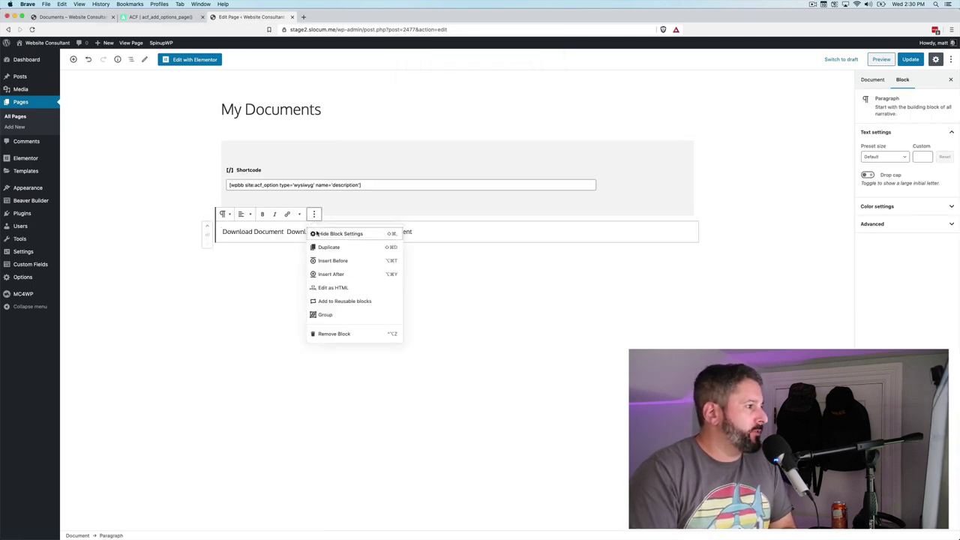
pyautogui.click(339, 332)
pyautogui.click(241, 128)
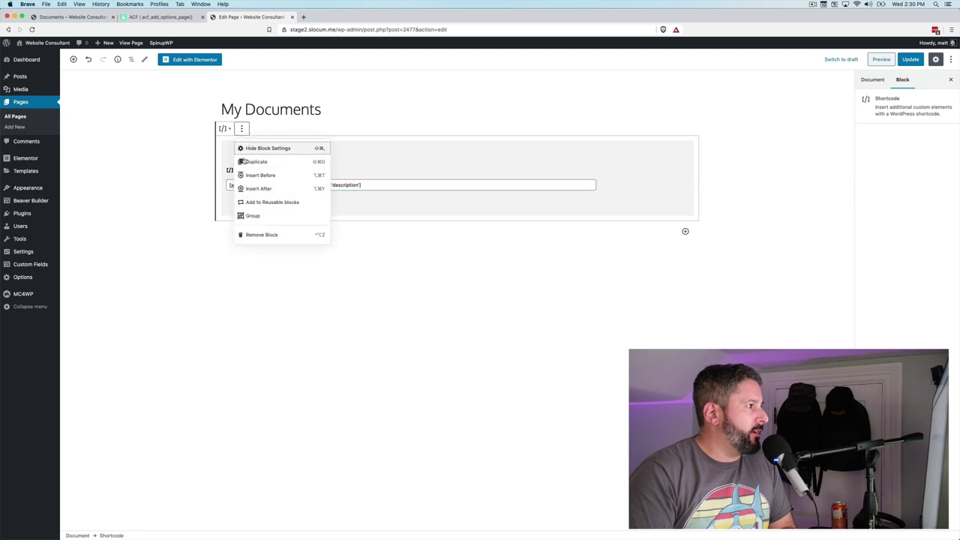
pyautogui.click(262, 234)
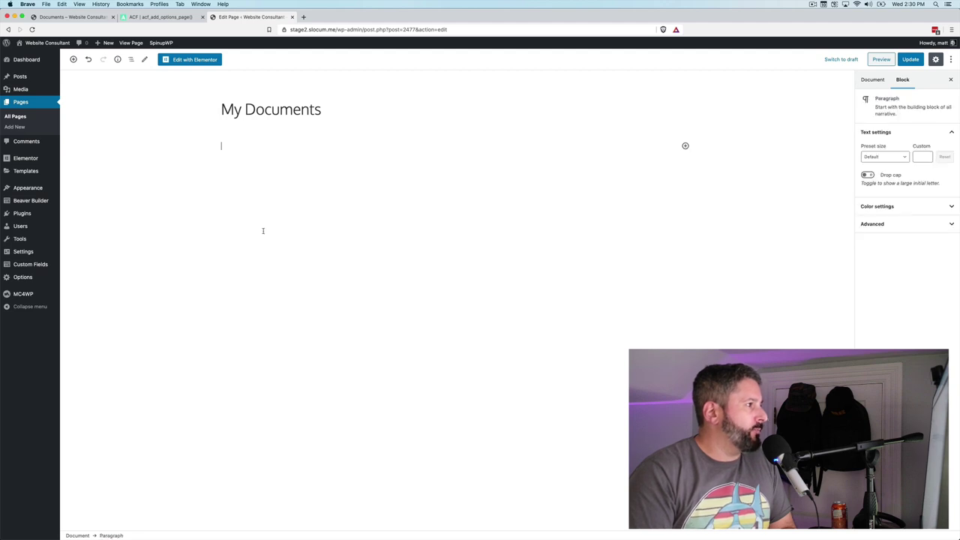
# Edit the My Documents page with Elementor and insert the saved Documents template, importing its document settings.
pyautogui.click(191, 60)
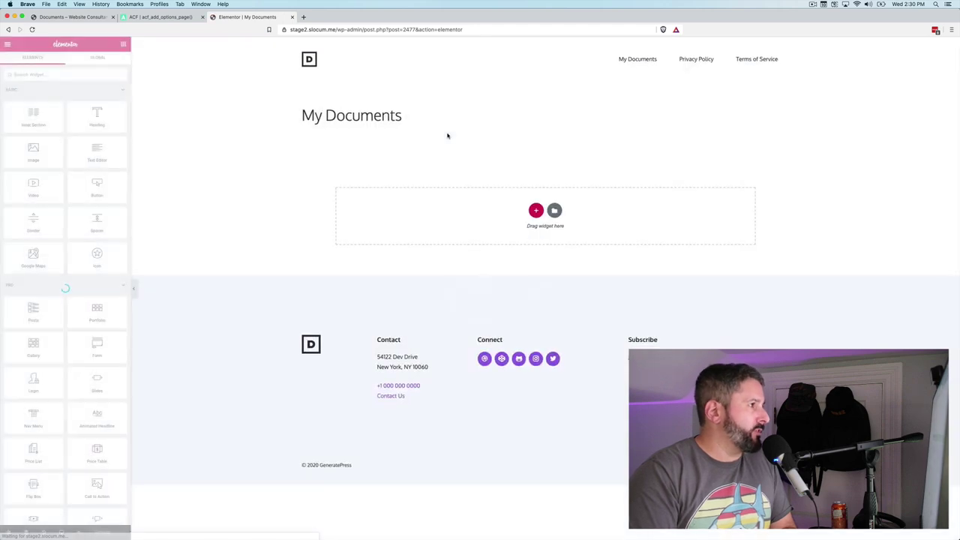
pyautogui.click(555, 210)
pyautogui.click(517, 147)
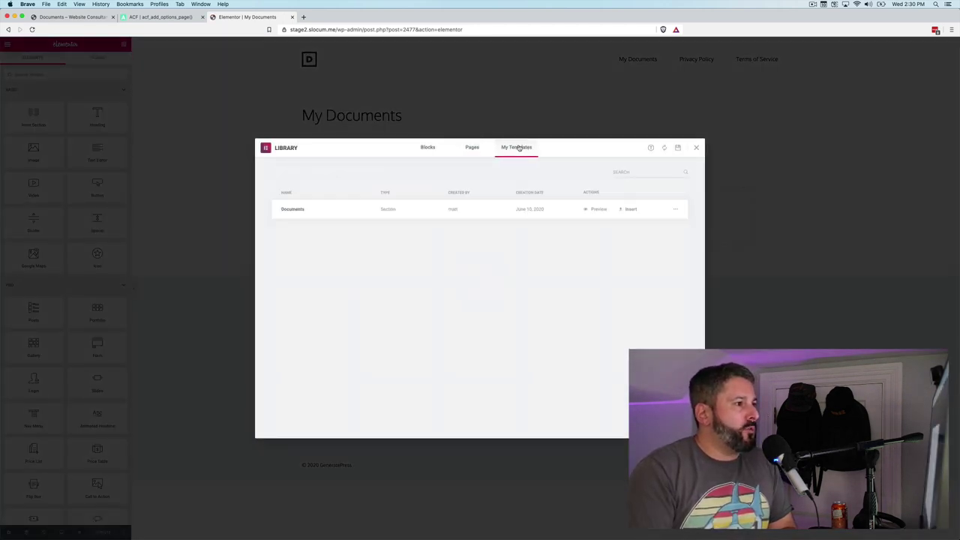
pyautogui.click(632, 210)
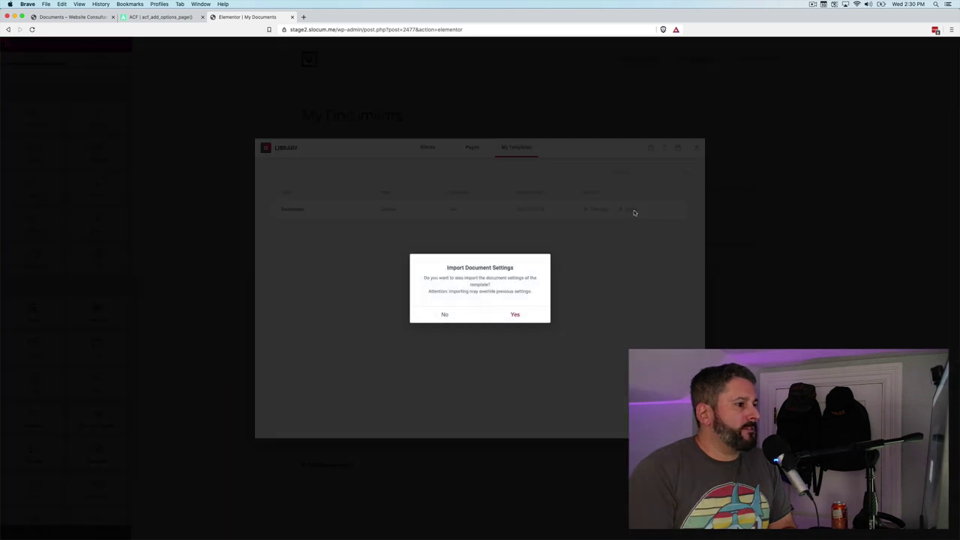
pyautogui.click(518, 313)
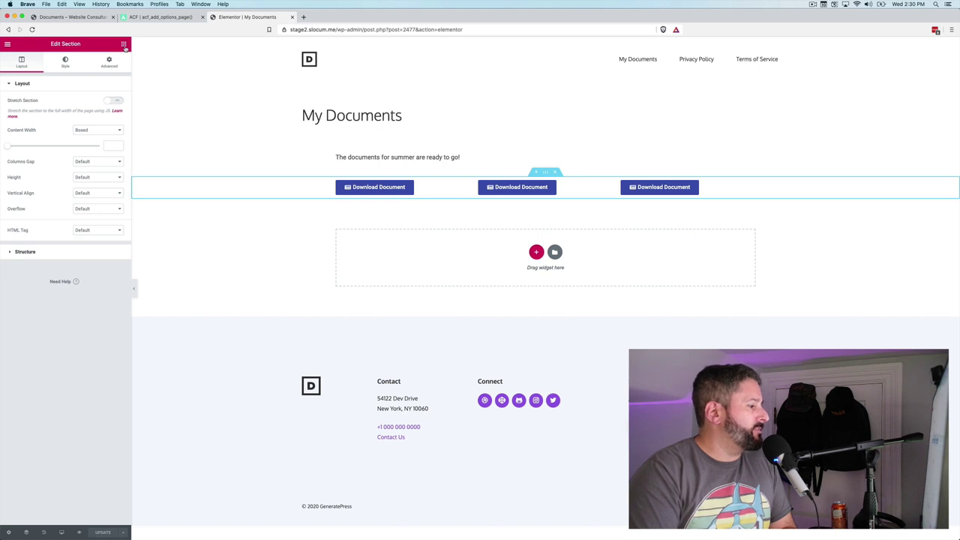
# Exit Elementor and view the My Documents page on the live site.
pyautogui.click(6, 44)
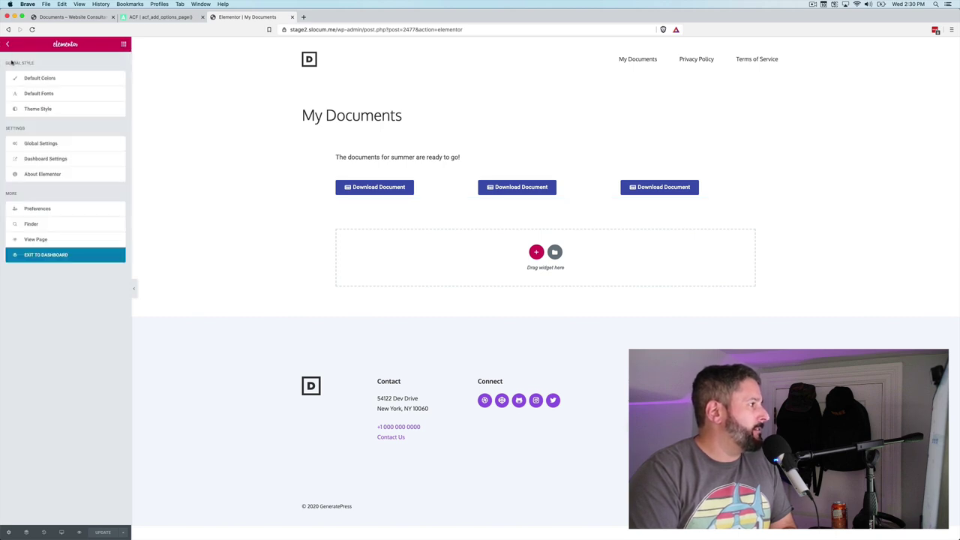
pyautogui.click(48, 256)
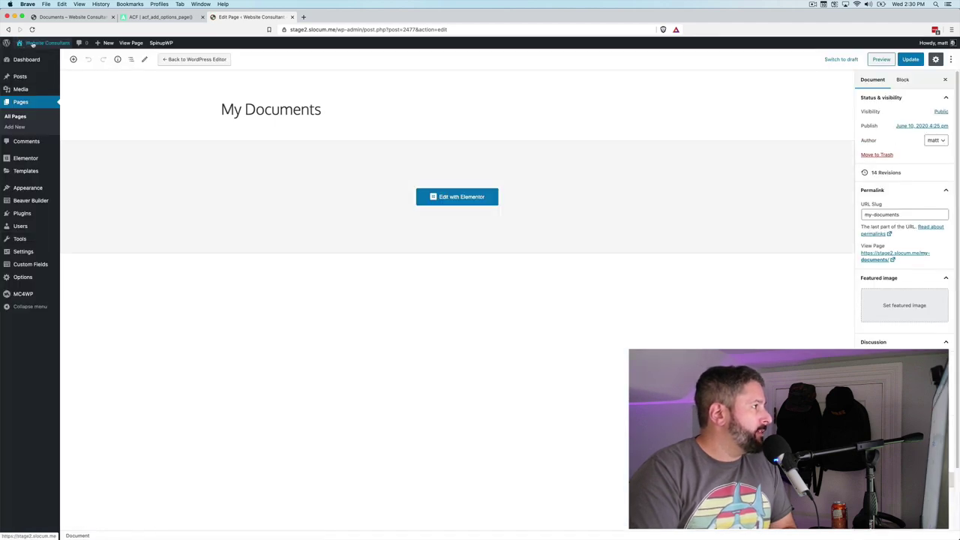
pyautogui.click(27, 56)
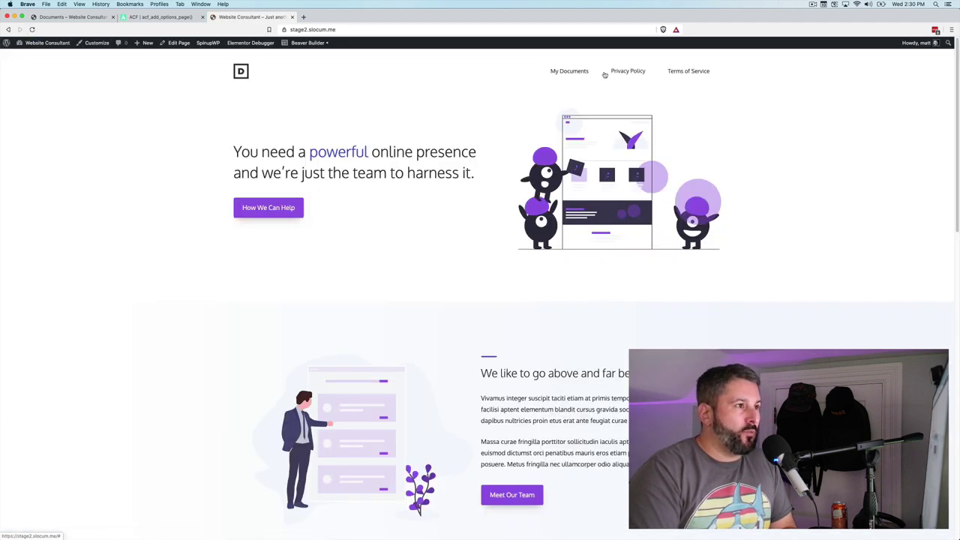
pyautogui.click(573, 70)
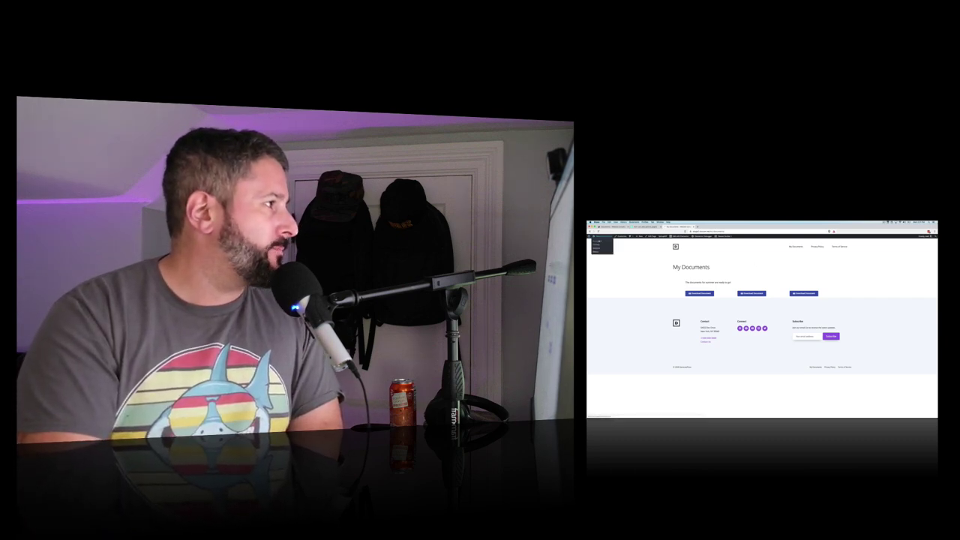
# Return to the WordPress admin dashboard and open the Options page.
pyautogui.click(601, 242)
pyautogui.click(596, 313)
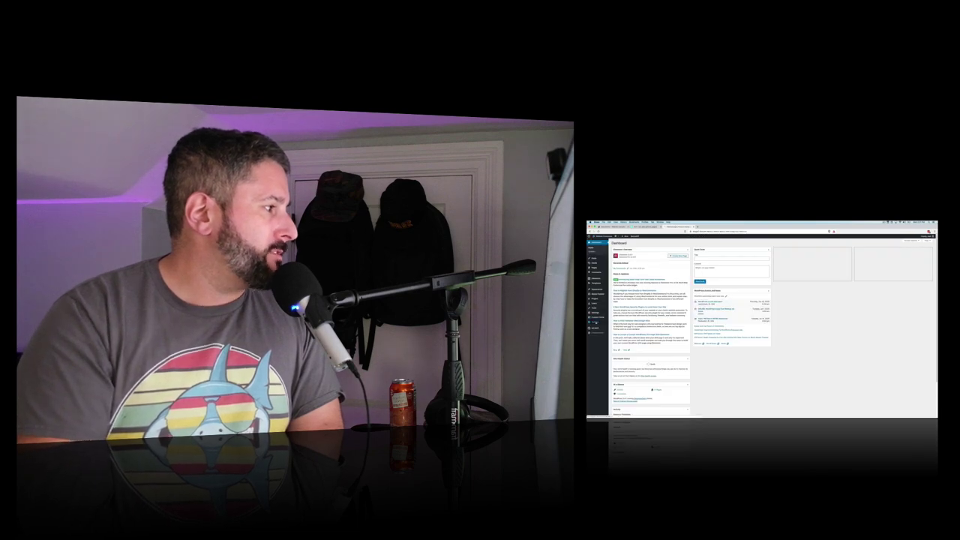